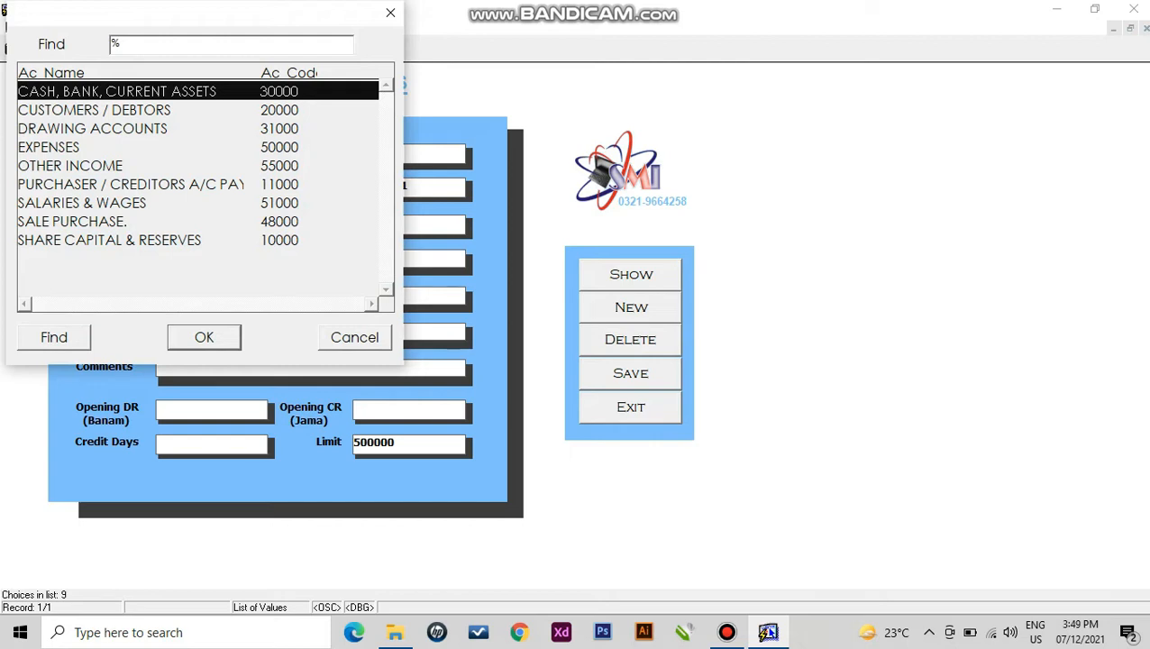
- Under SHARE CAPITAL & RESERVES, add the owner's capital account with a 2000000 opening credit
key("Down")
key("Down")
key("Down")
key("Down")
key("Down")
key("Down")
key("Down")
key("Down")
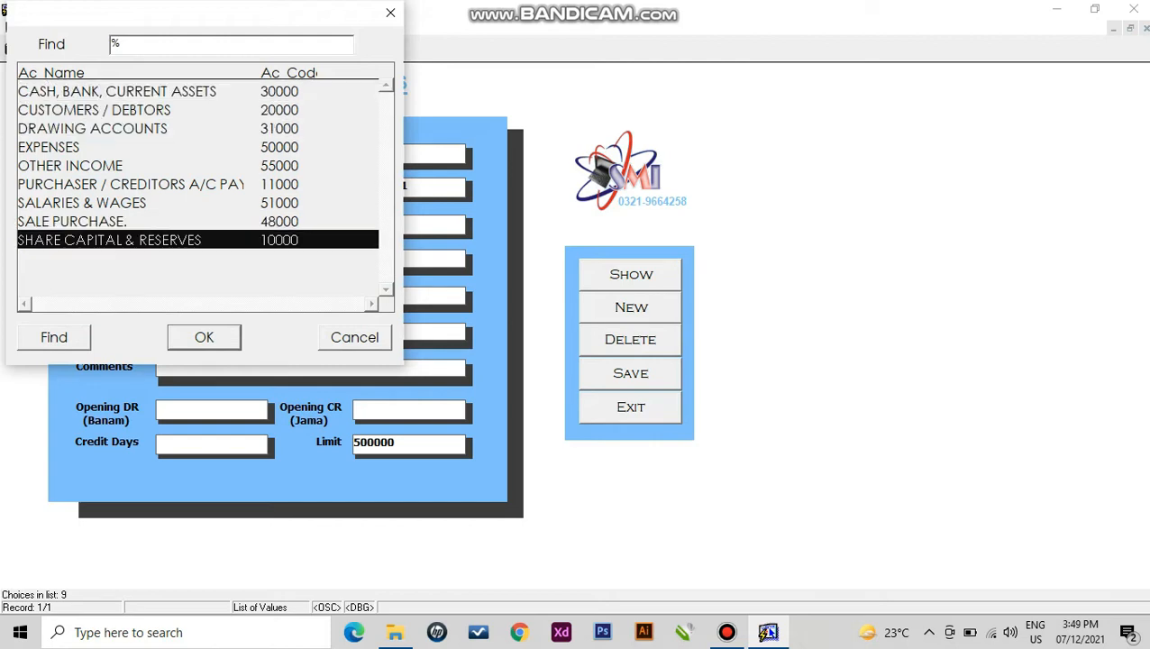
key("Return")
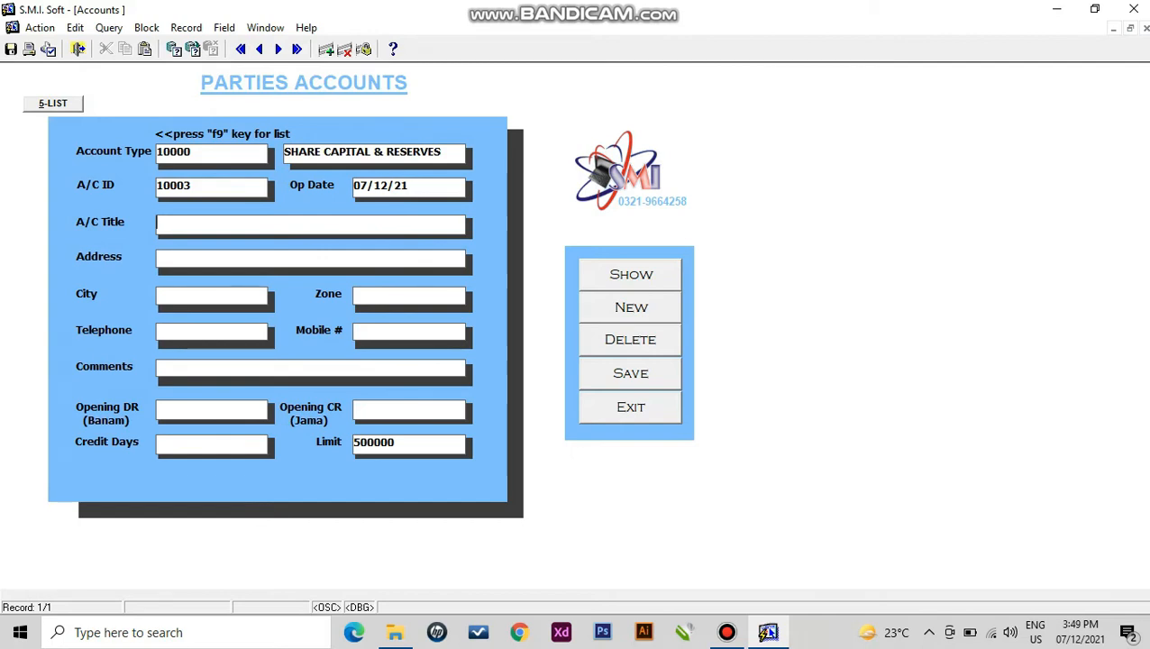
type("CAPITAL M")
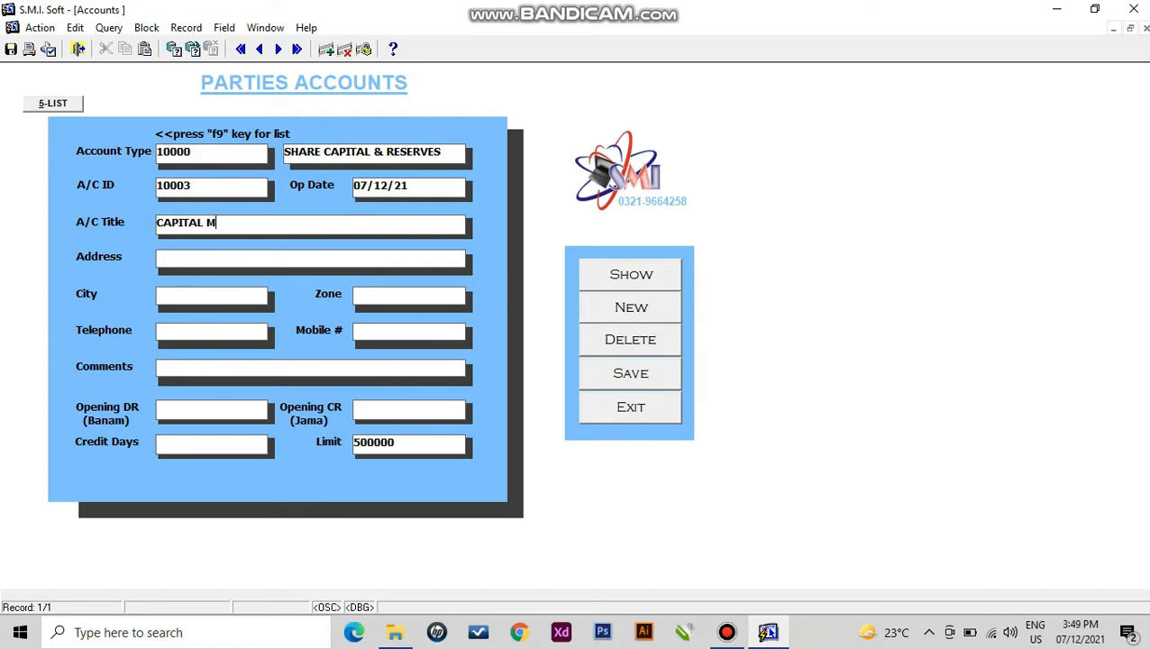
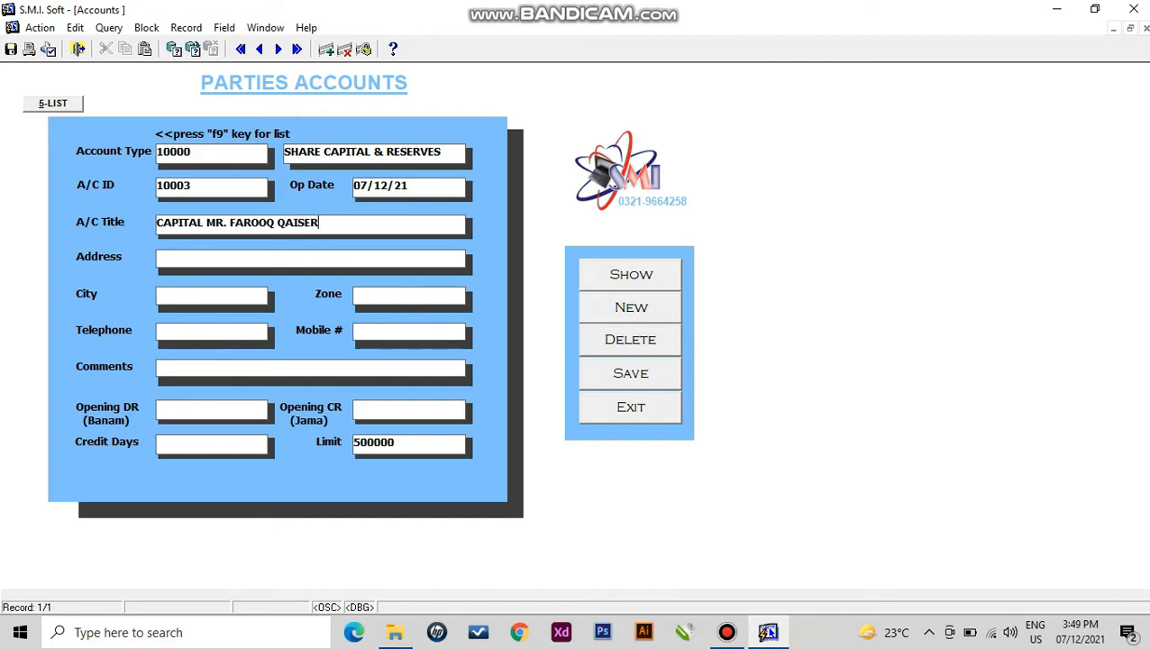
key("Return")
type("2000000")
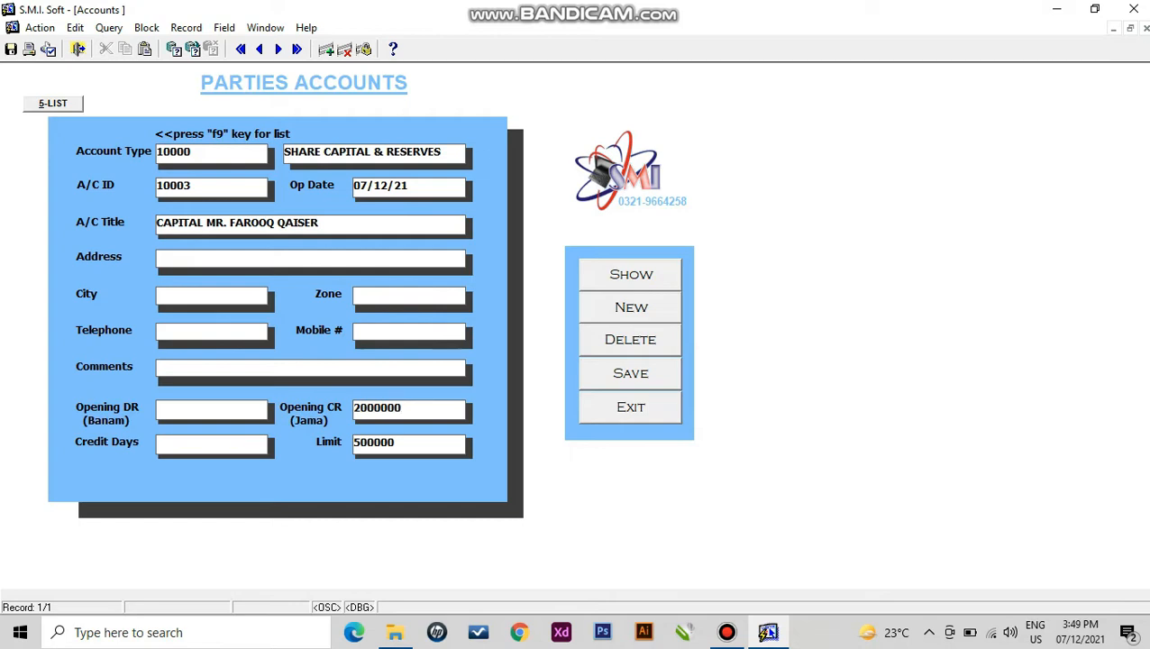
key("Return")
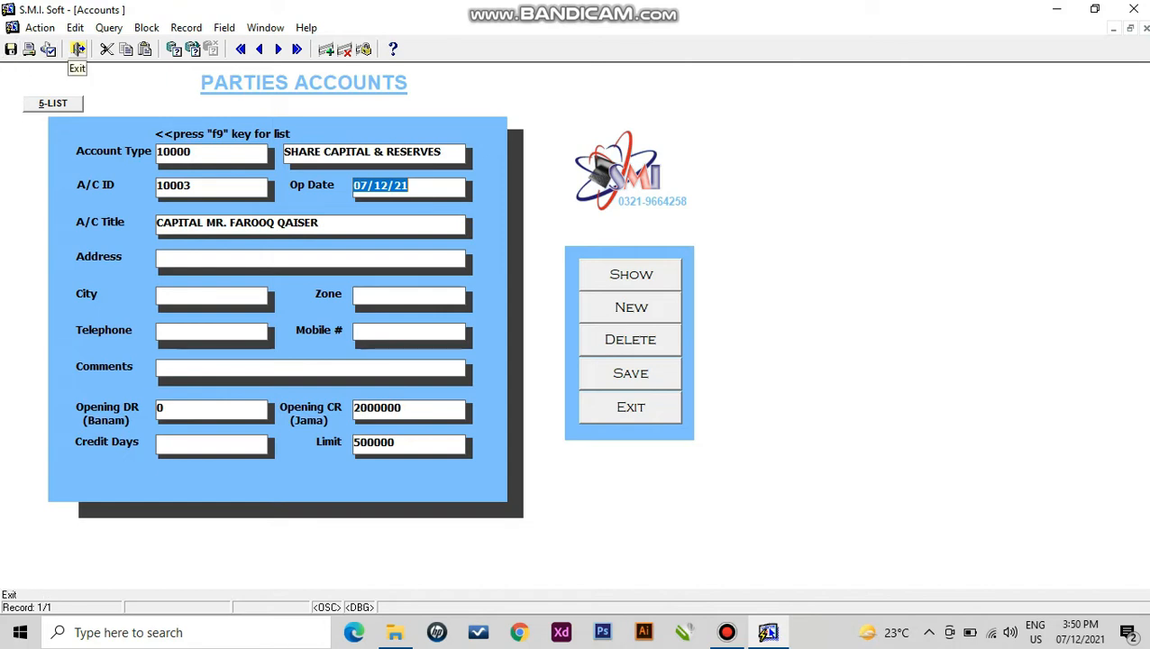
- Reload capital account 10003 from the account list and append a full stop to its title
left_click(78, 49)
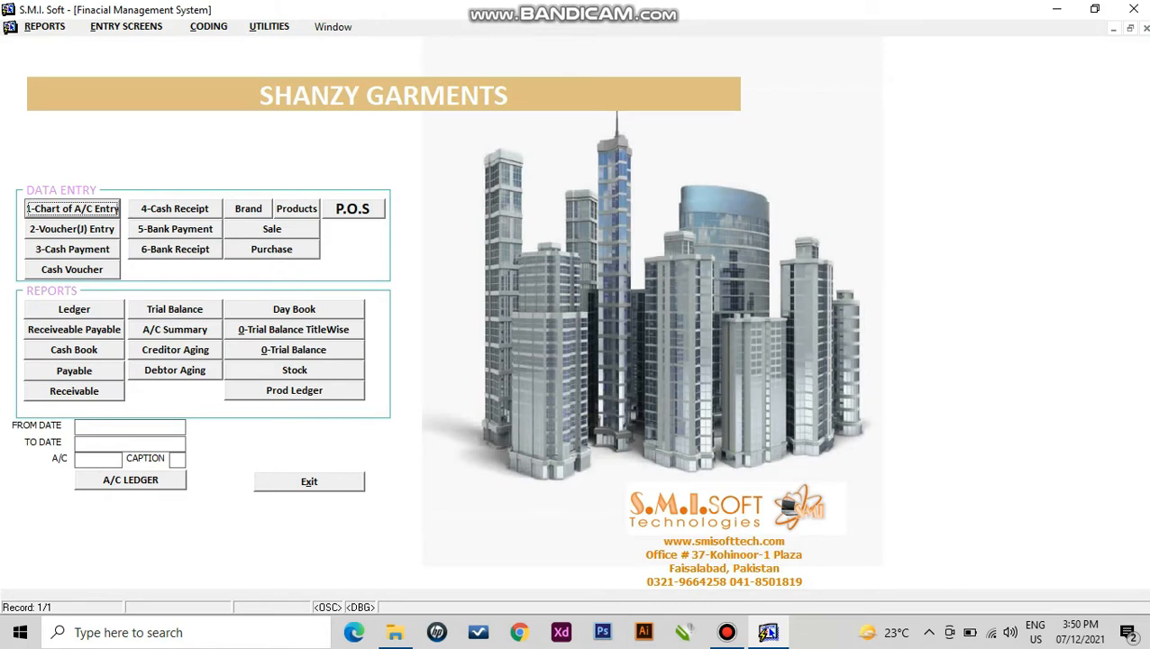
key("Return")
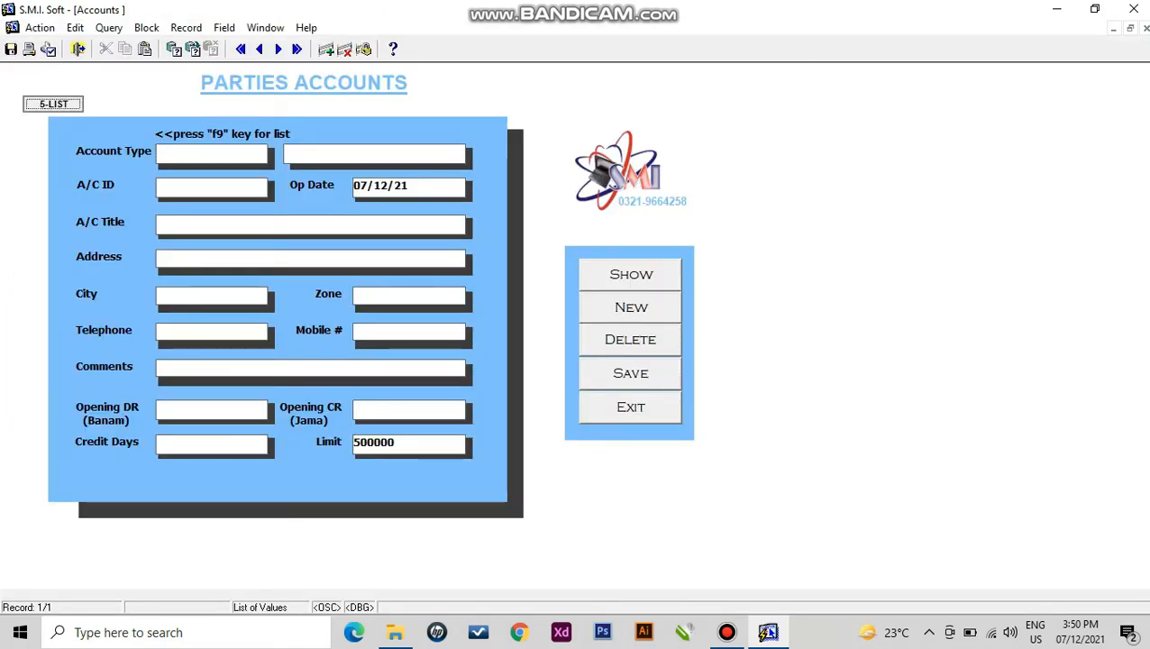
key("F9")
type("c%")
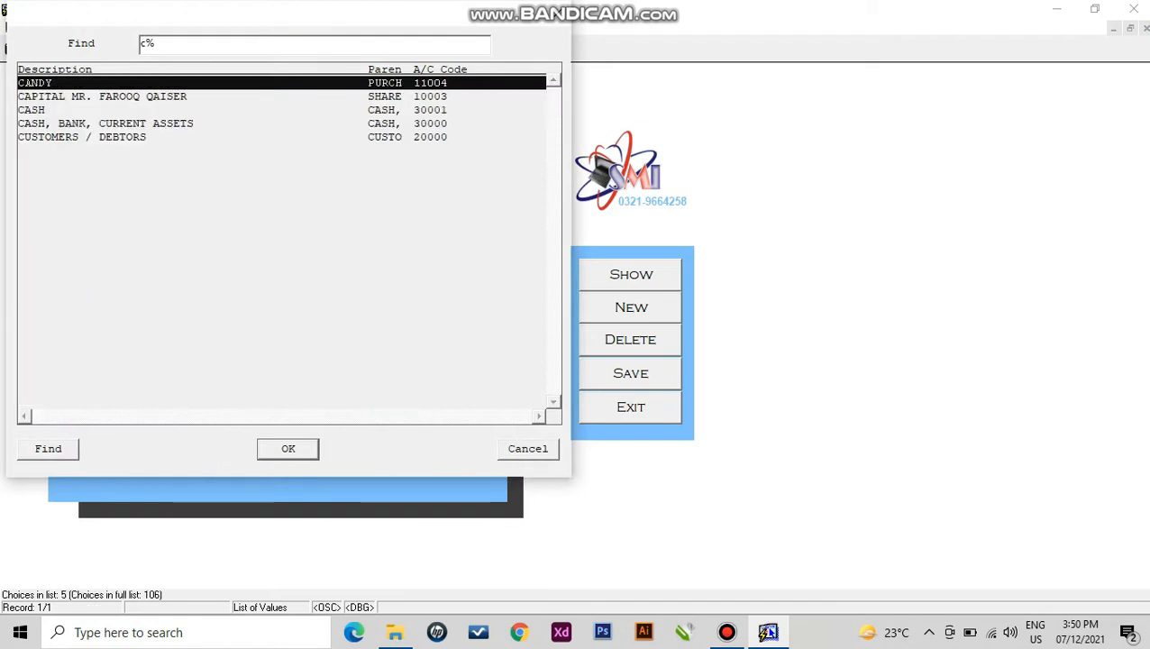
key("Down")
key("Down")
key("Up")
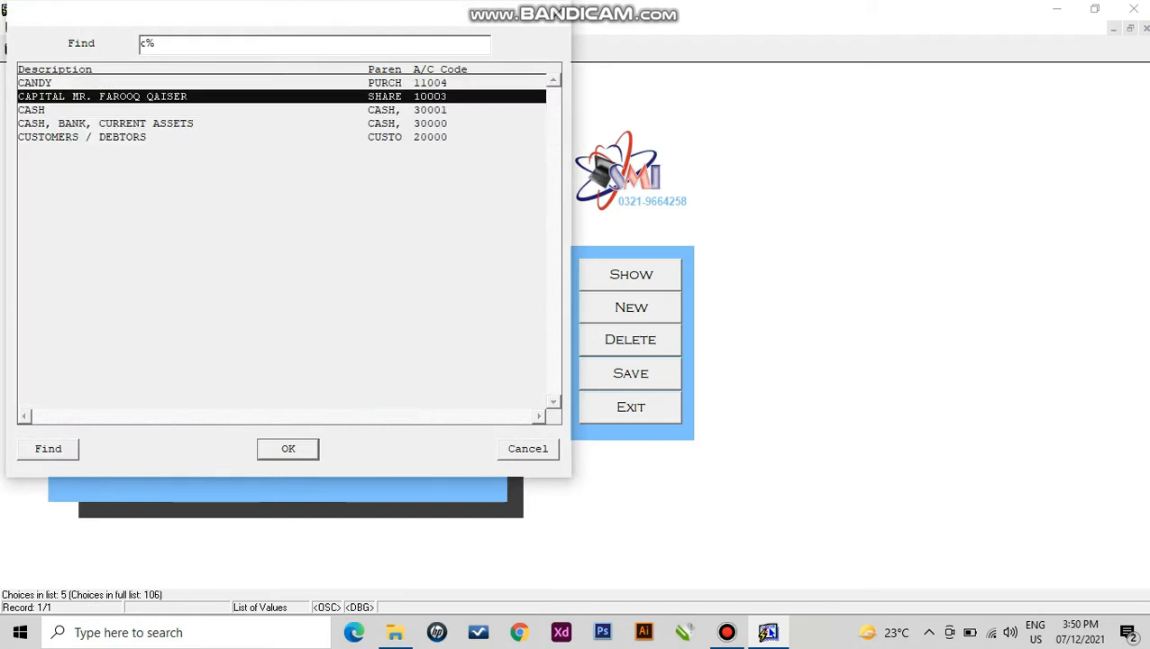
key("Return")
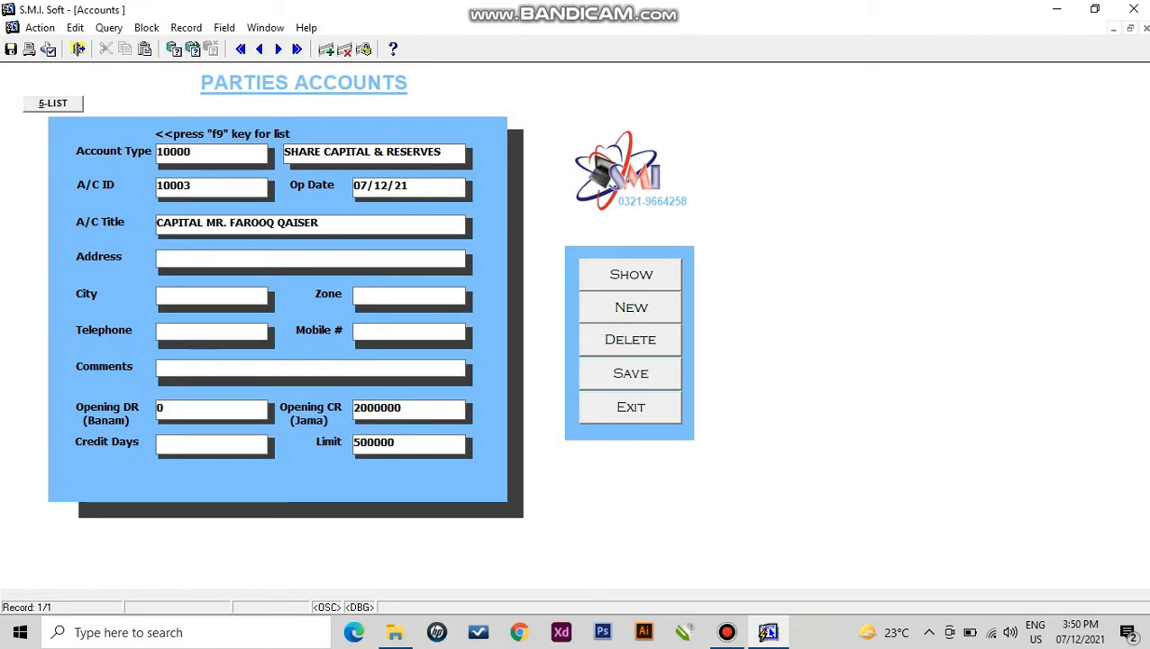
type(".")
double_click(400, 409)
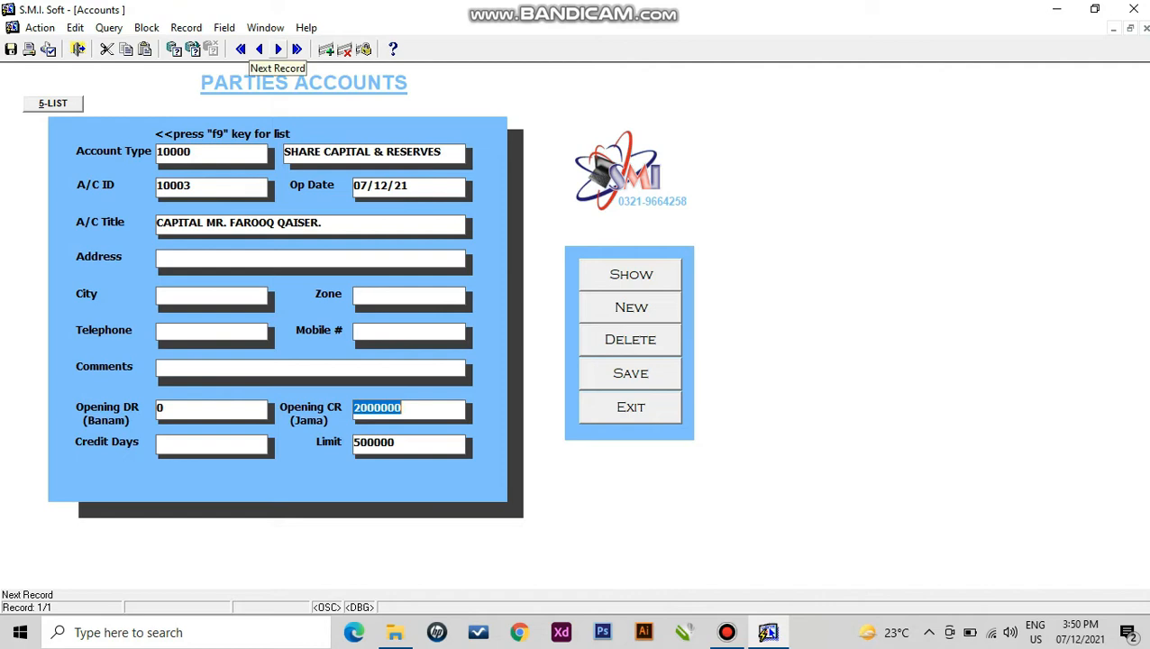
- Start a new PURCHASER / CREDITORS account titled MARHABA GARMENTS LAHORE
left_click(277, 50)
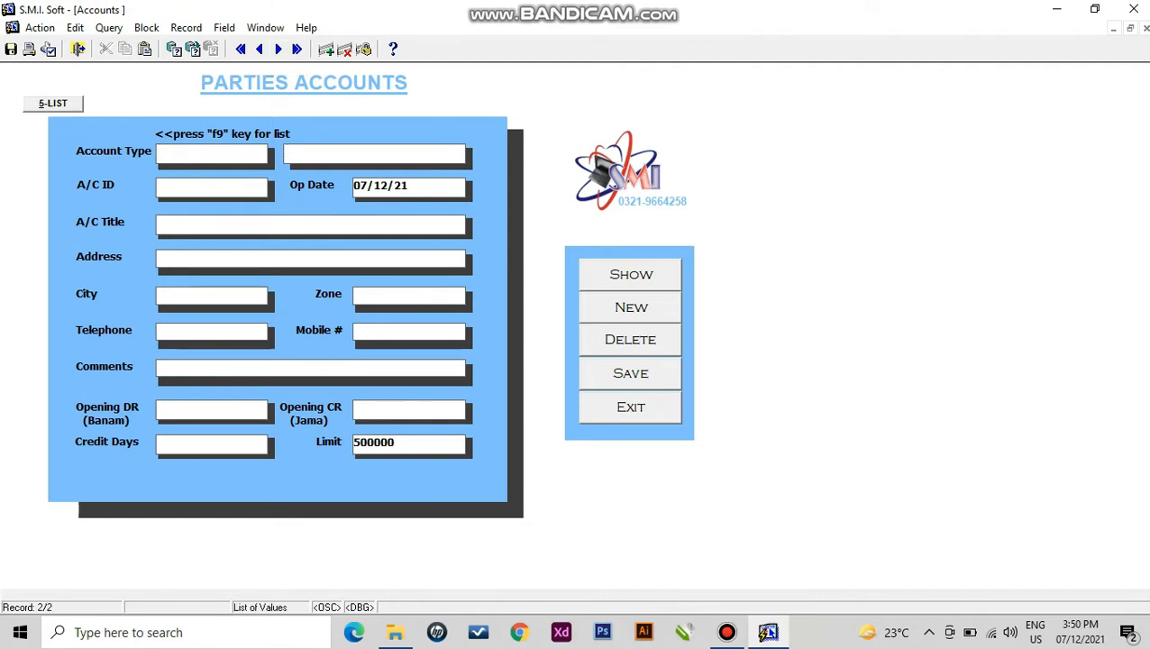
key("F9")
key("Down")
key("Down")
key("Down")
key("Down")
key("Down")
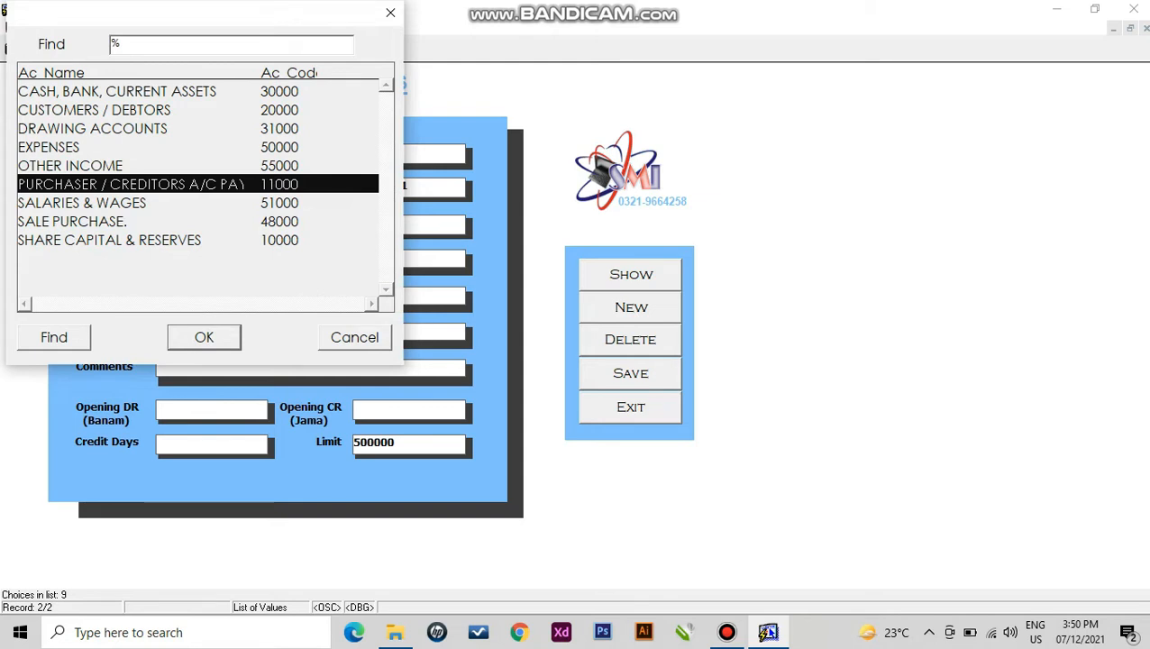
key("Return")
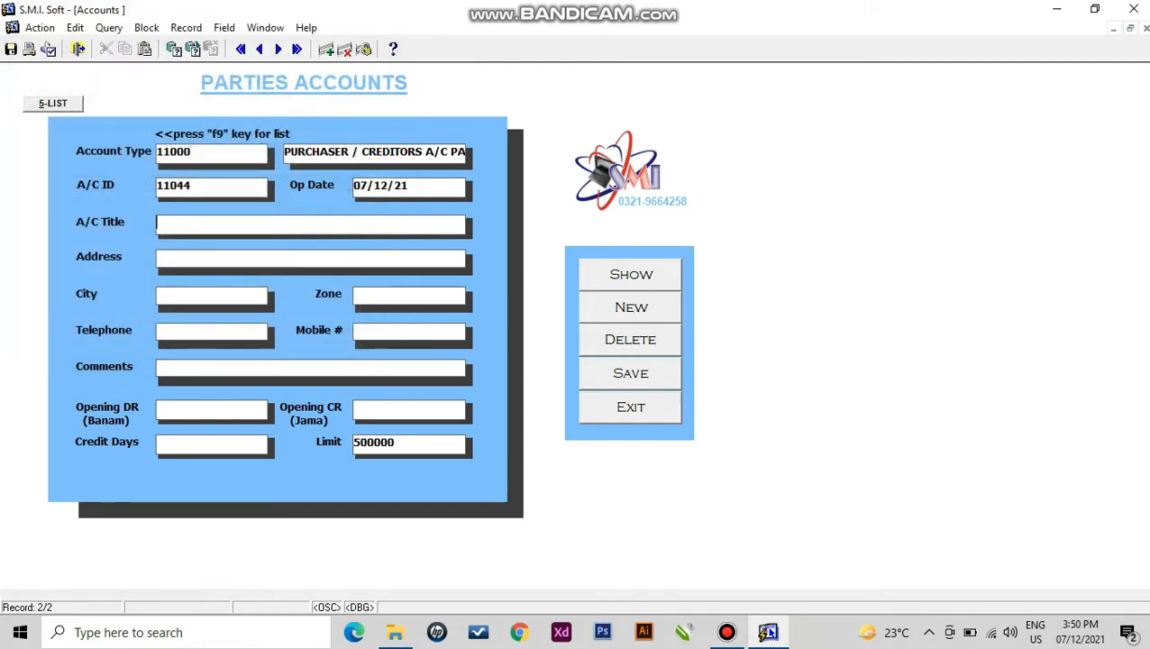
type("MARHABA GARMENTS")
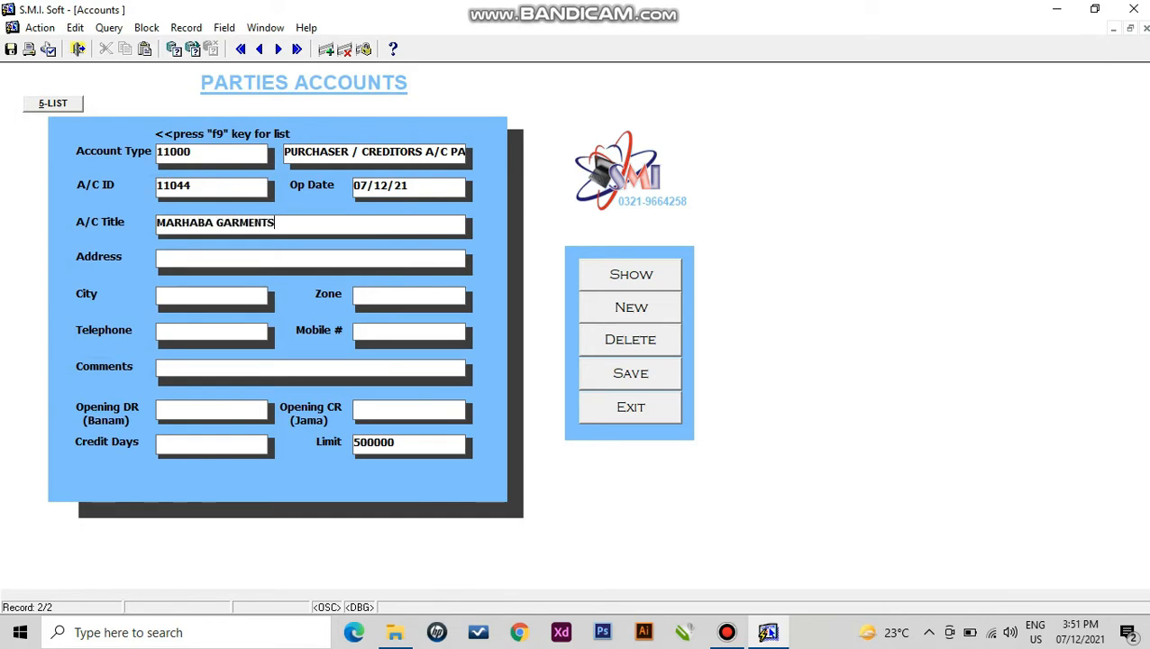
type(" LAHORE")
- Give it address 'shah alam market' and city LAHORE, then leave the accounts form
key("Tab")
type("shah ala")
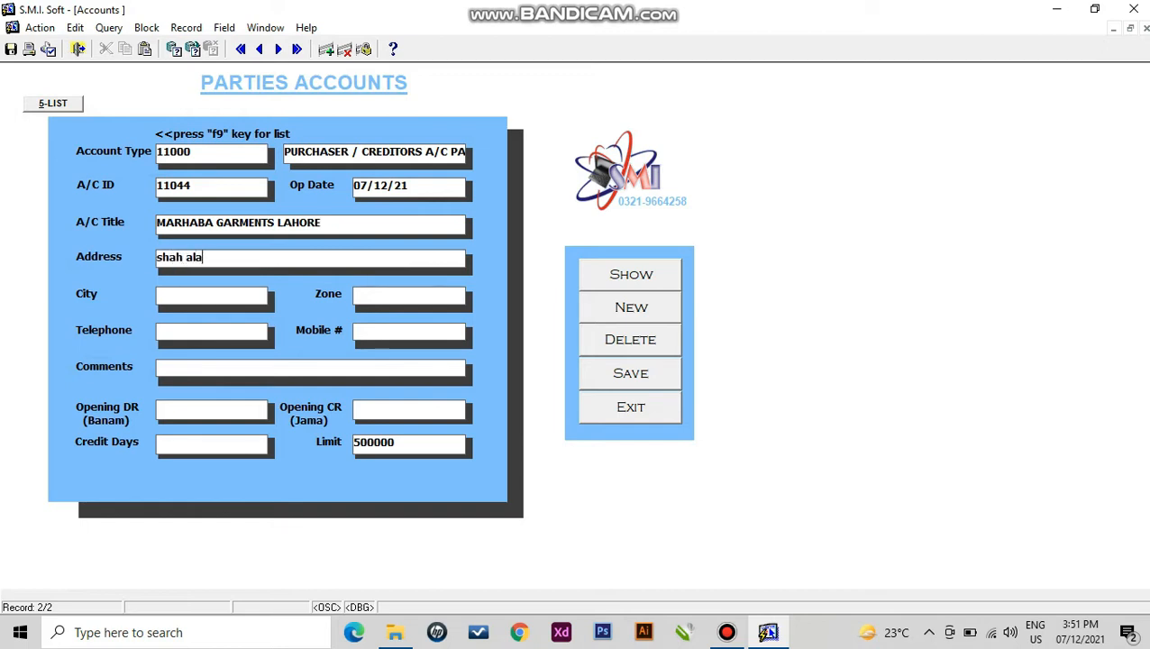
type("m market")
key("Tab")
key("F9")
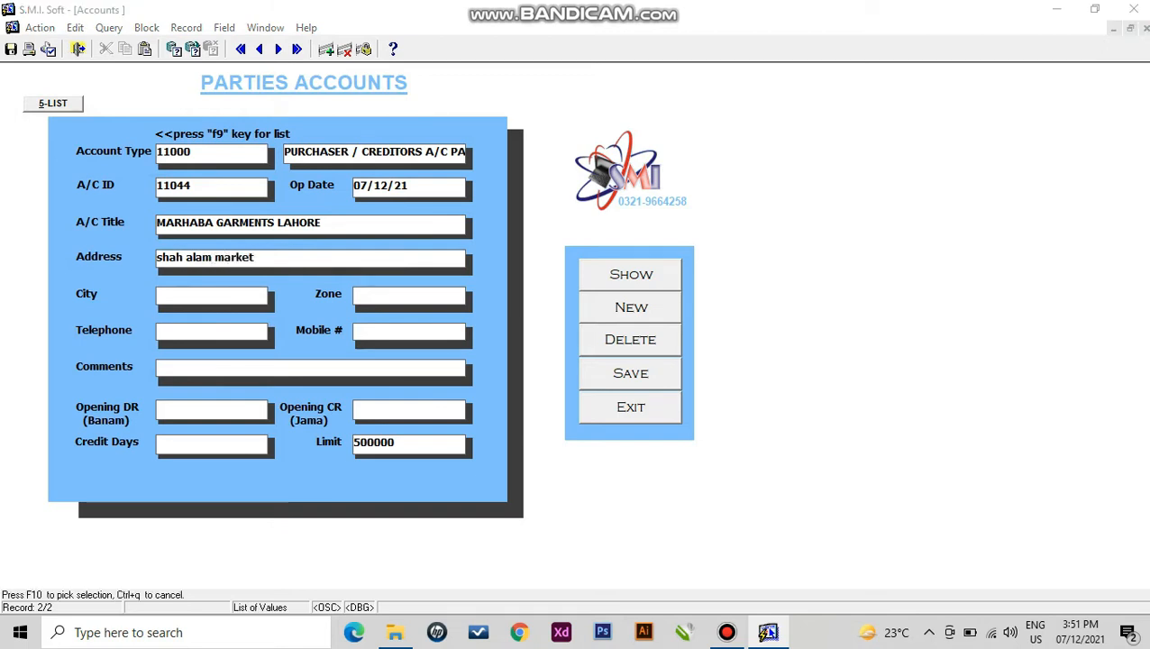
key("Escape")
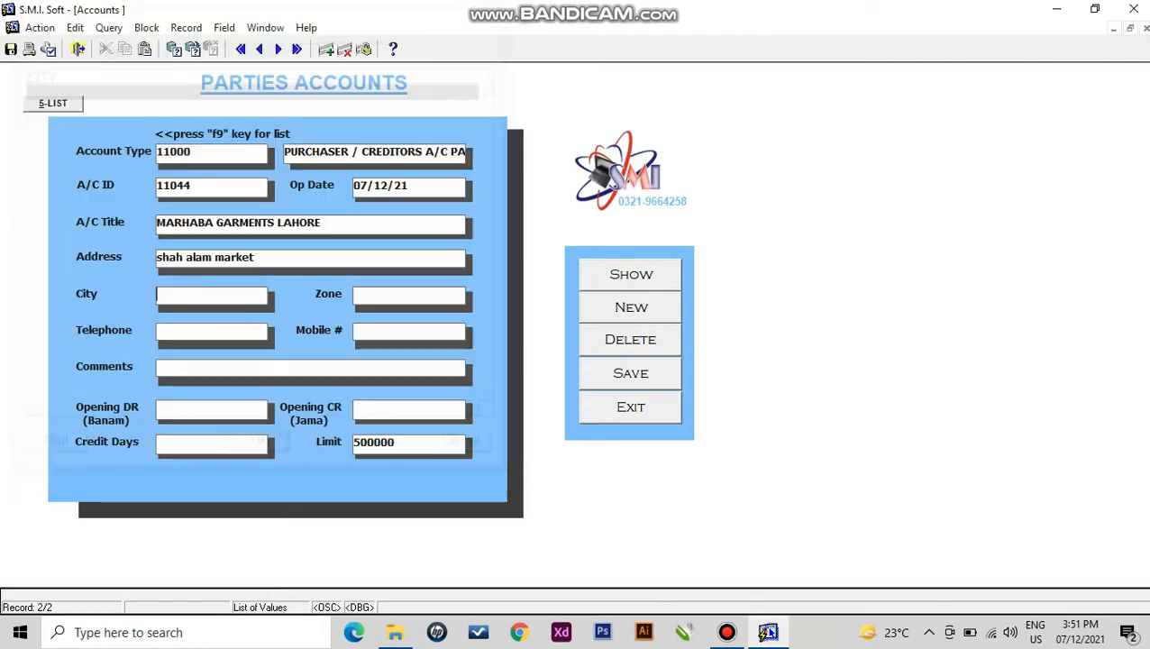
type("LAHORE")
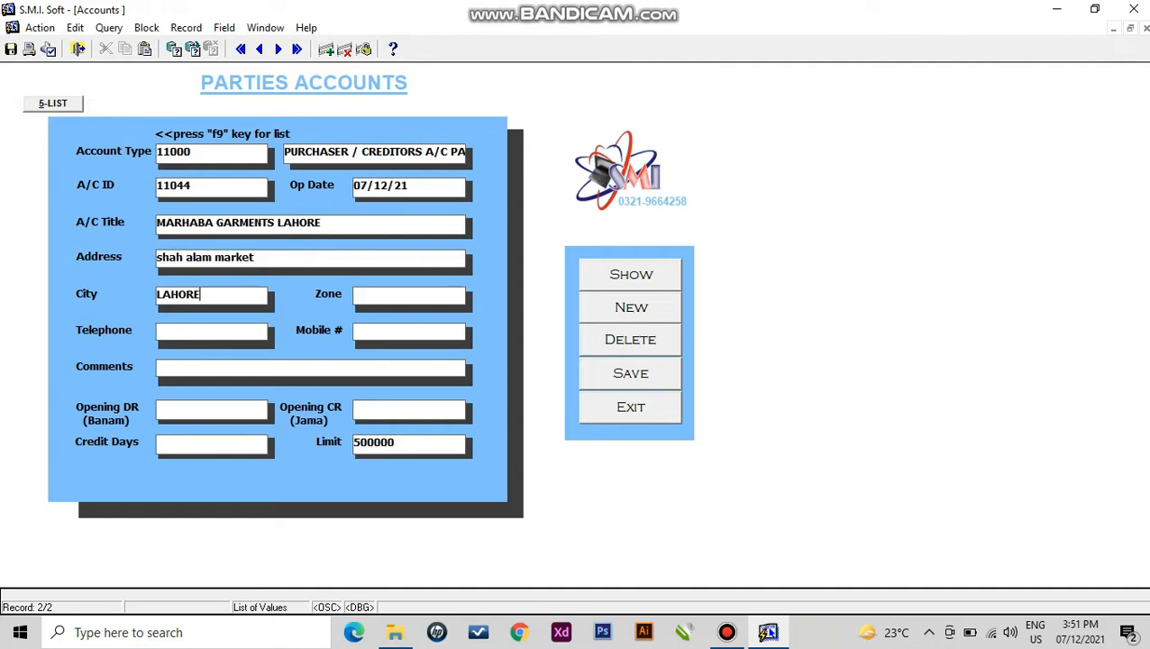
key("Tab")
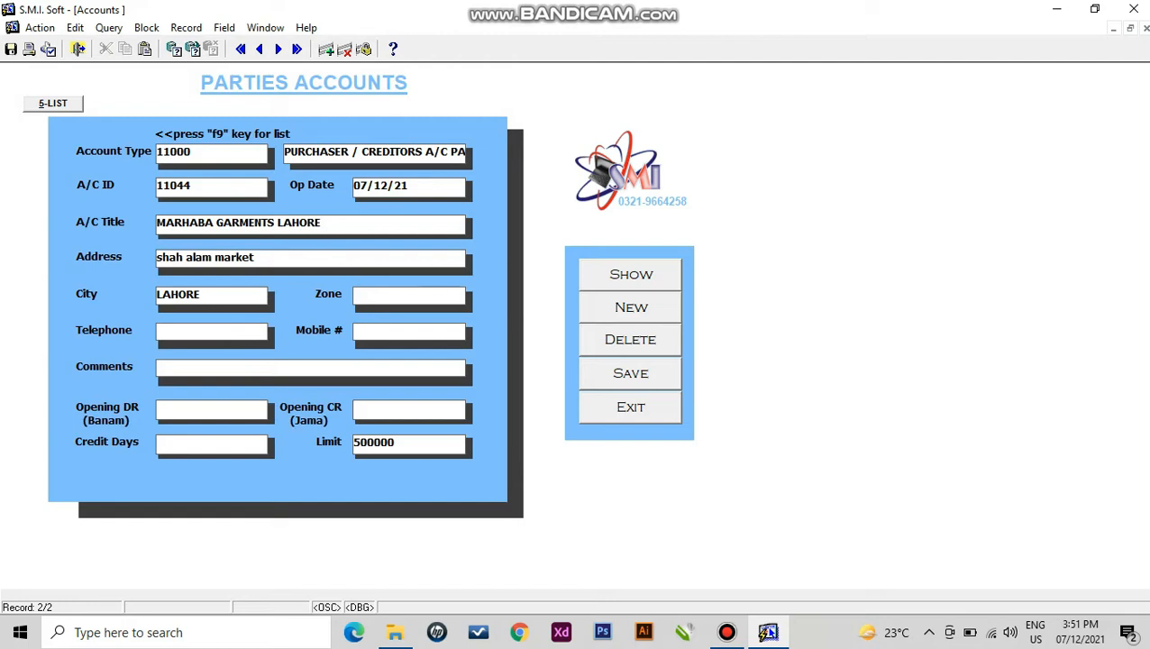
key("Tab")
left_click(77, 49)
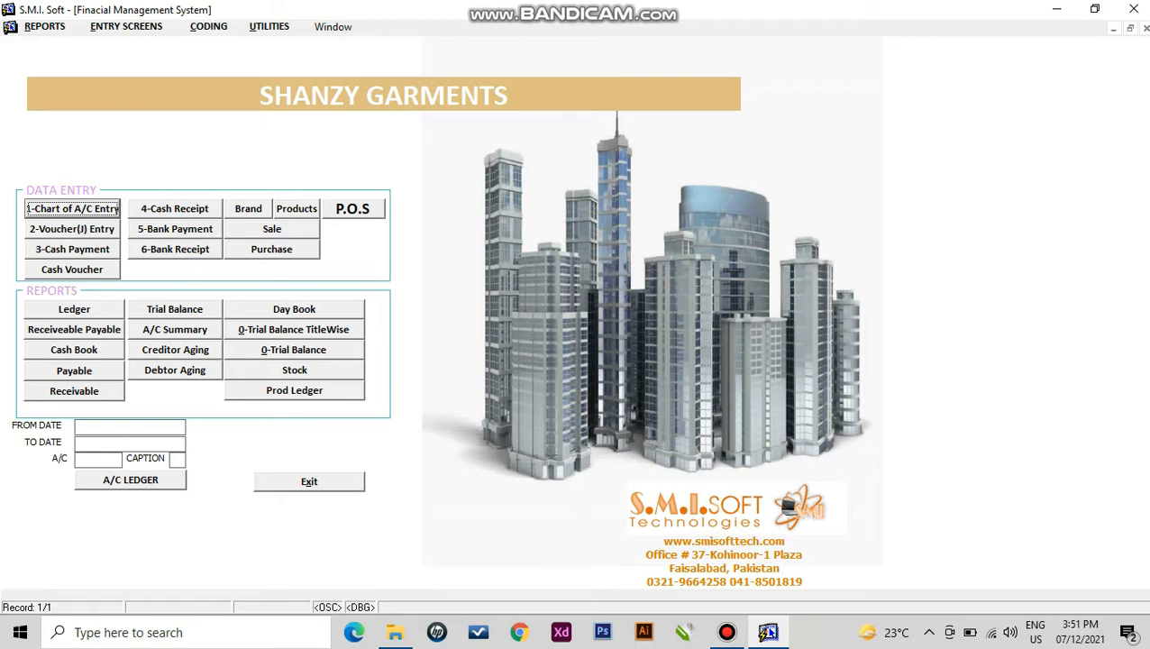
- Open Products, load all stock items with F8, and browse the first row's fields
left_click(297, 209)
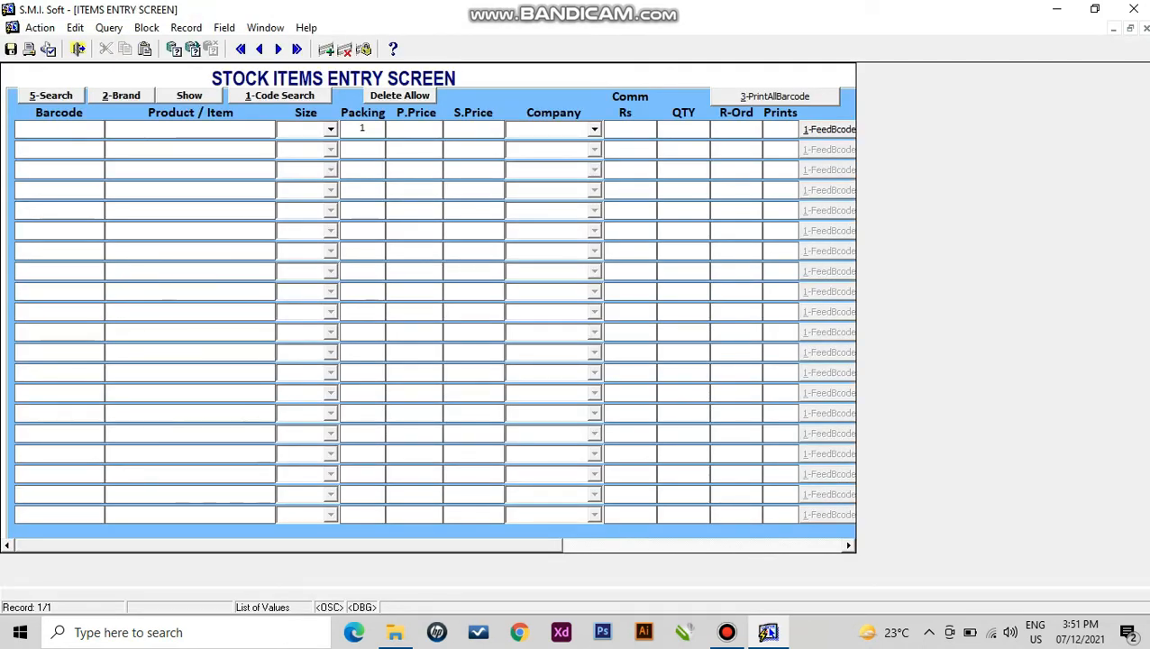
key("F8")
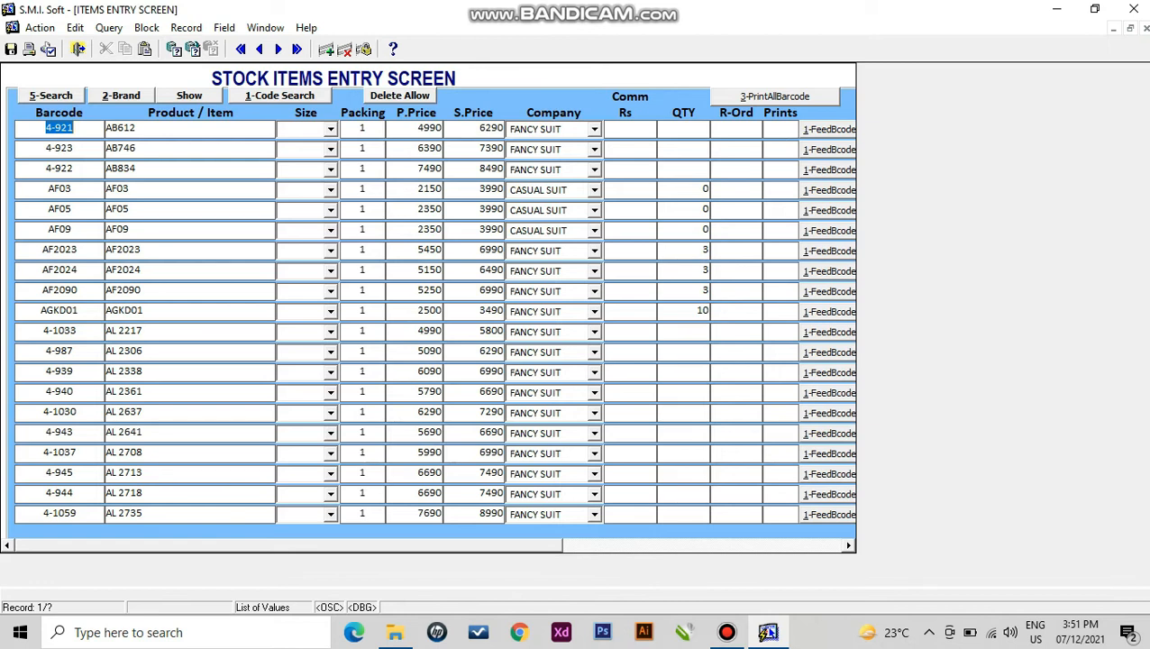
key("Tab")
key("Tab")
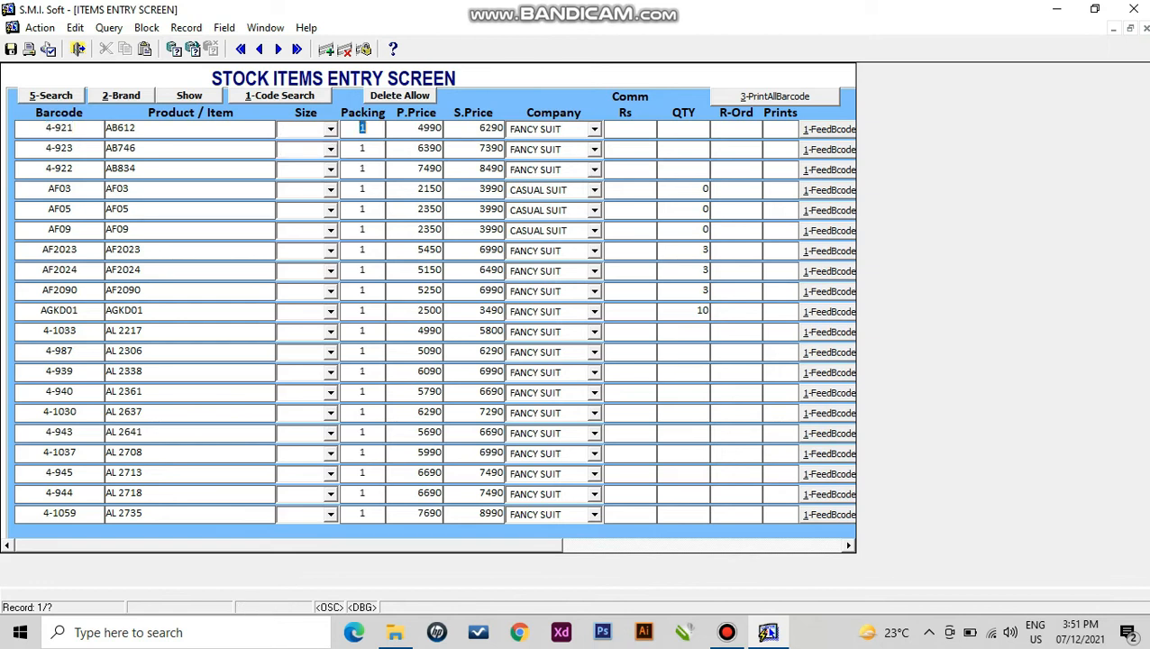
key("Tab")
key("Tab")
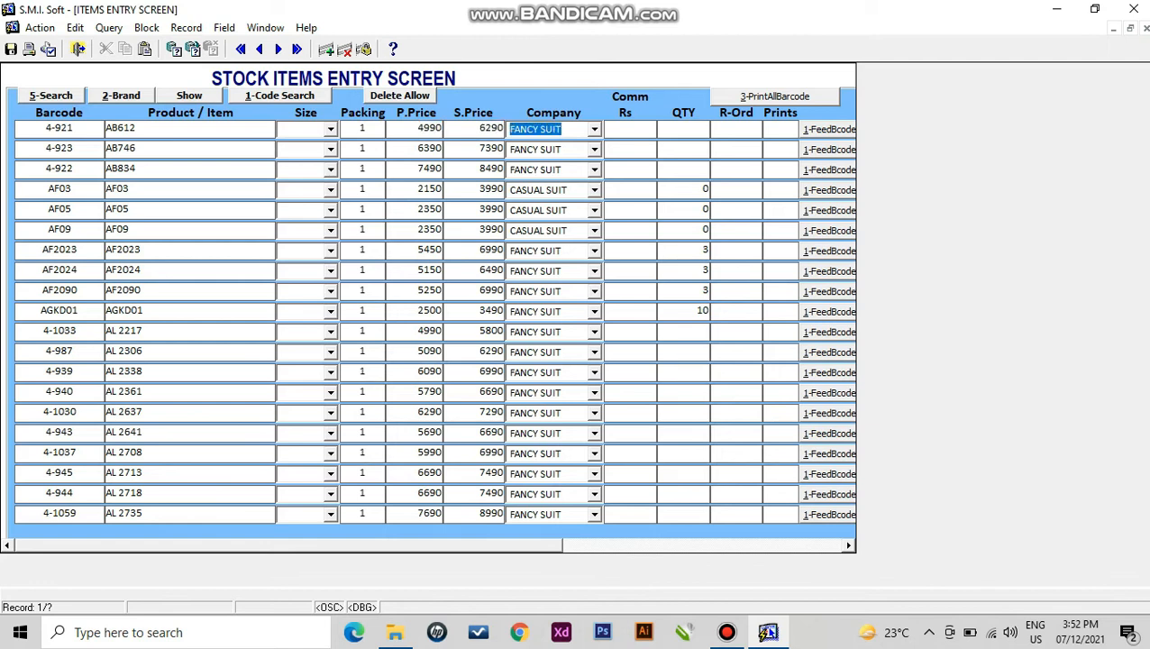
key("F12")
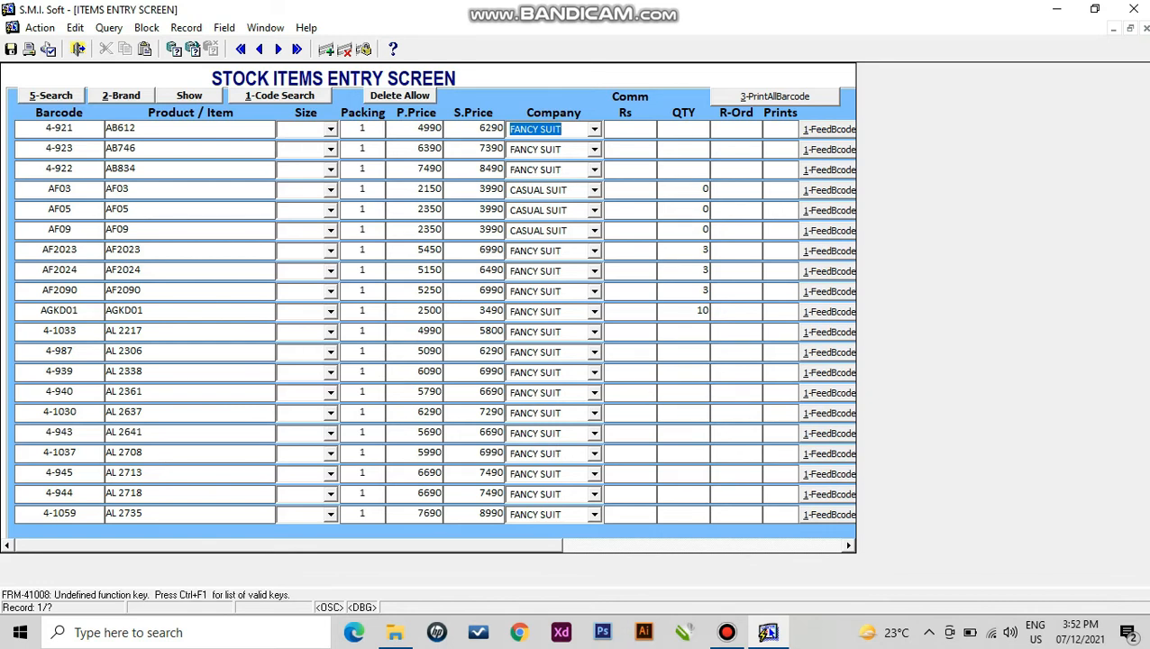
key("Tab")
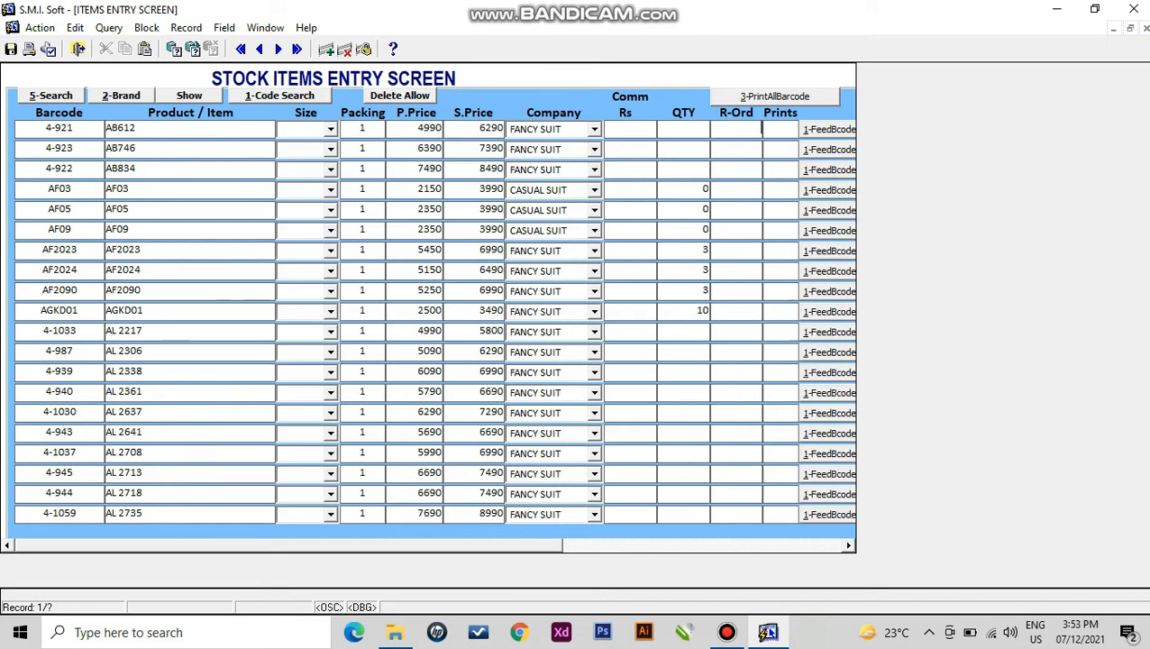
left_click_drag(289, 545, 395, 545)
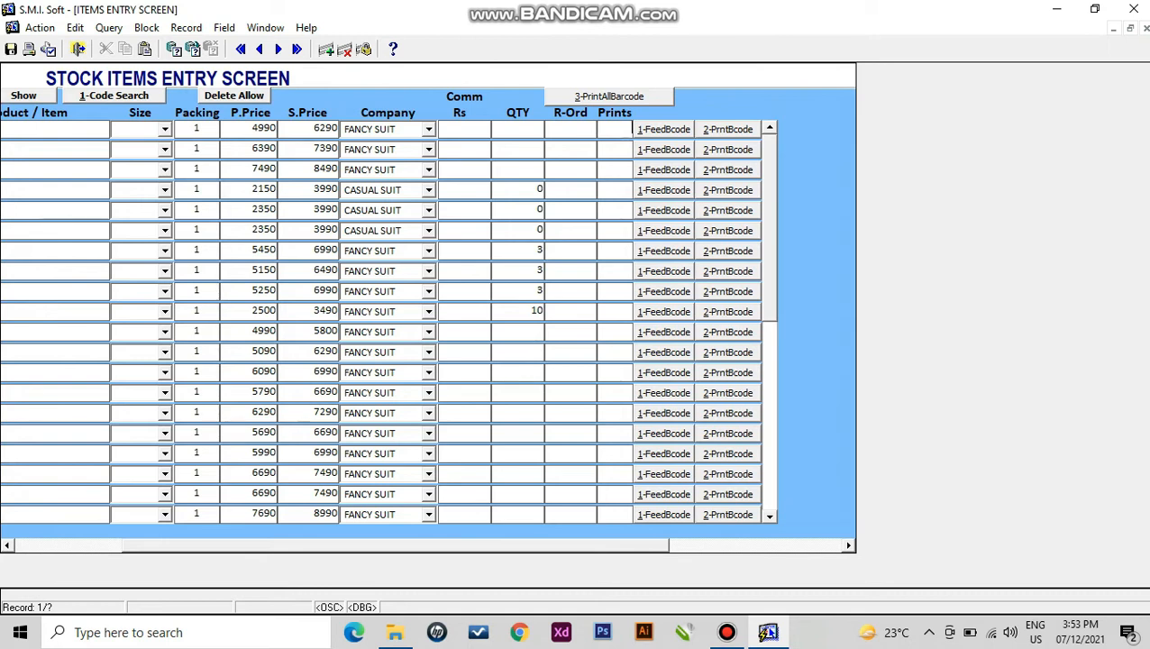
- Set item AB612's Prints to 6, preview its barcode labels, then close the preview
key("shift+Tab")
key("shift+Tab")
key("shift+Tab")
key("shift+Tab")
key("shift+Tab")
key("shift+Tab")
key("shift+Tab")
key("shift+Tab")
key("shift+Tab")
key("shift+Tab")
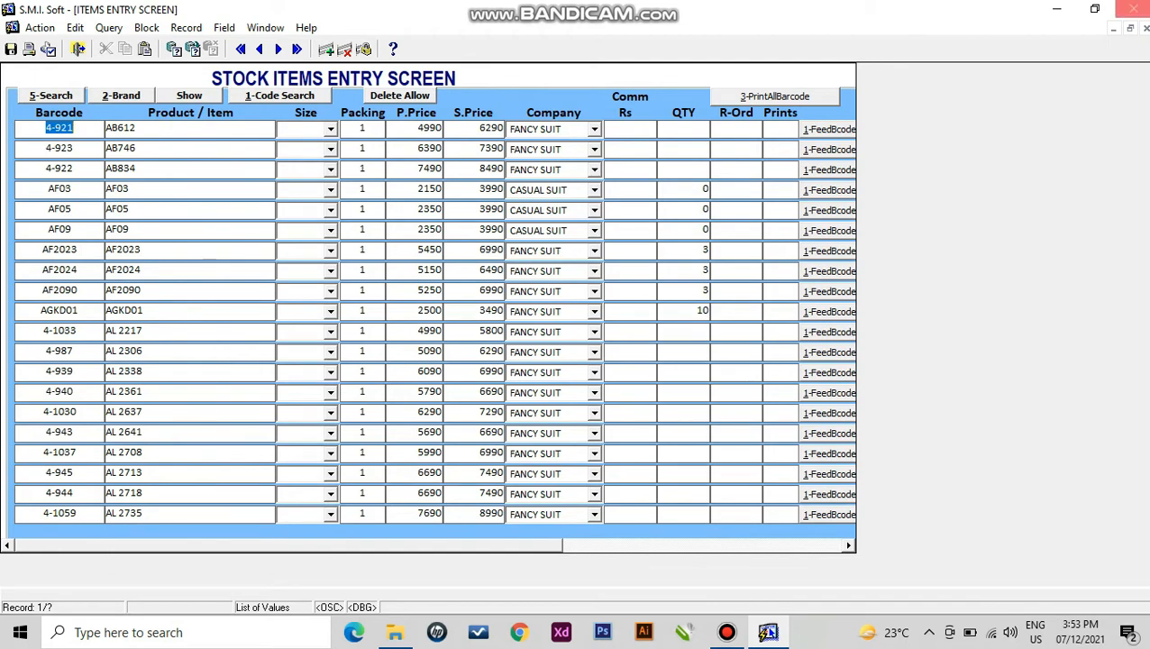
left_click(781, 129)
type("6")
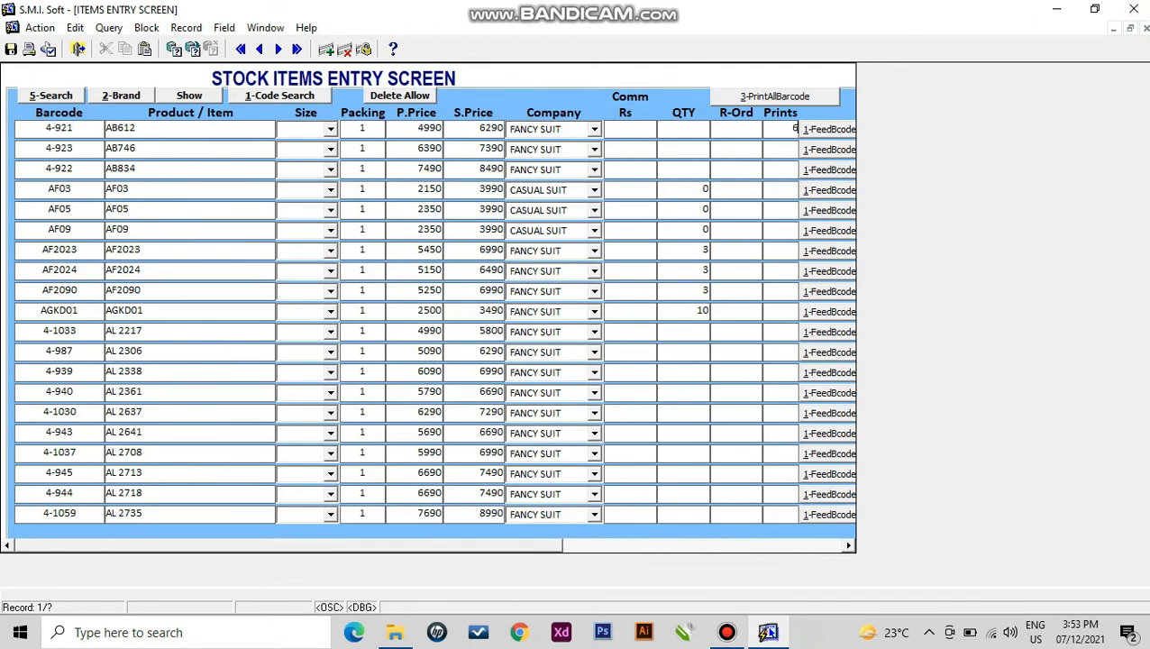
left_click(828, 129)
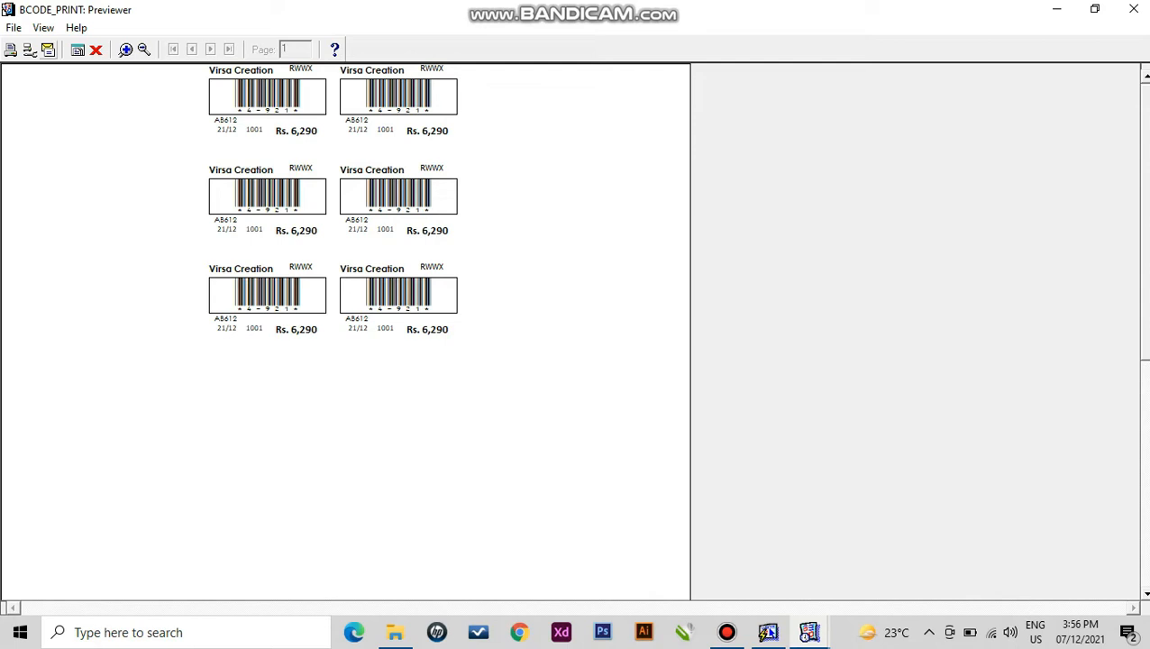
left_click(95, 49)
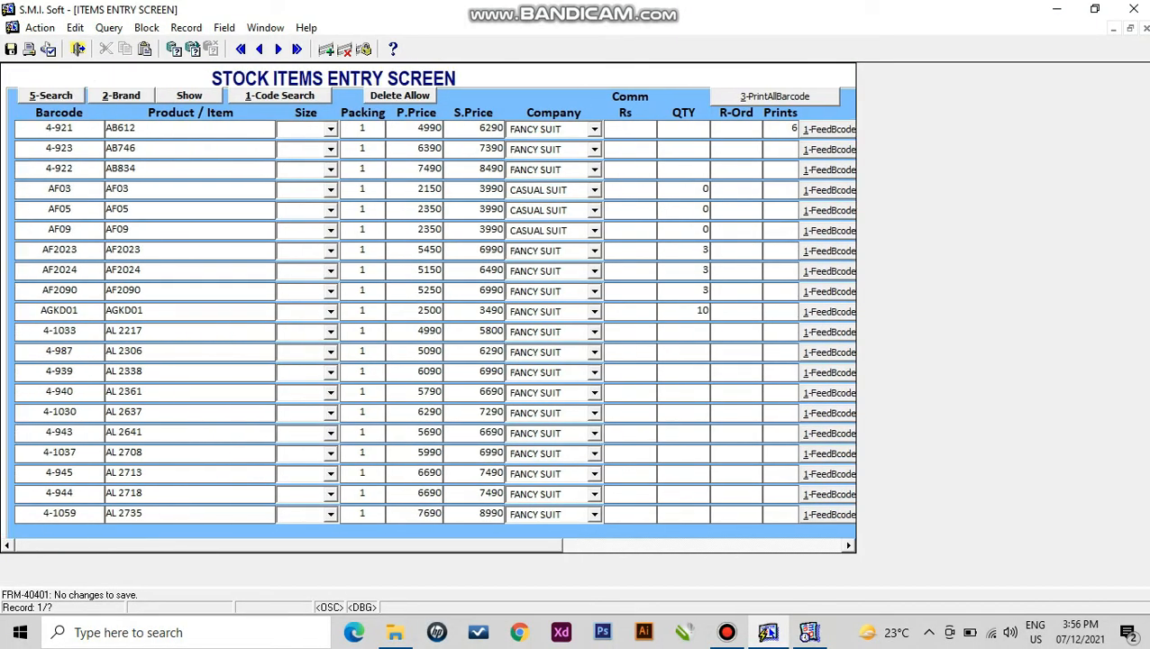
- Allow deletion and remove four item records starting at row AB746
key("Down")
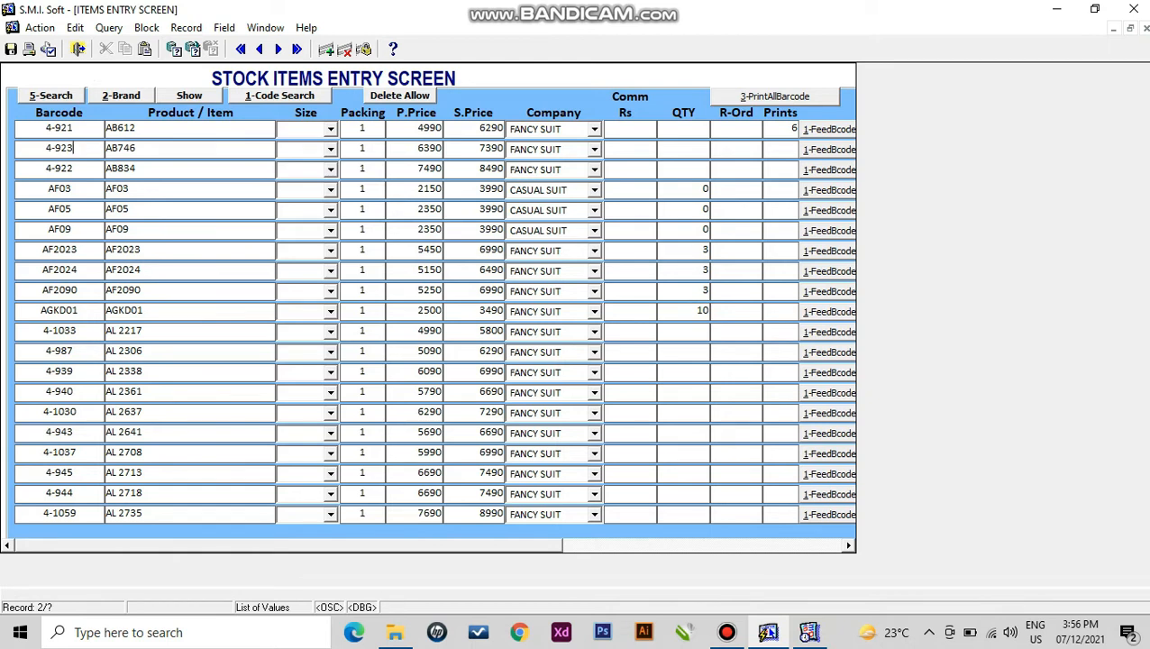
left_click(399, 96)
left_click(140, 149)
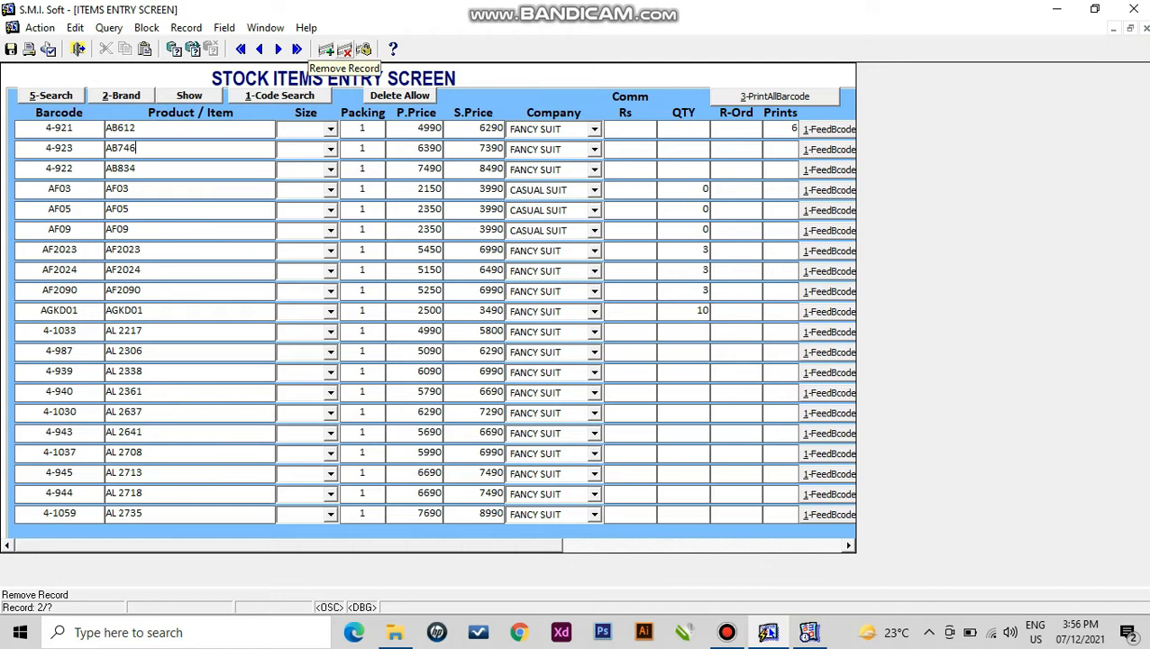
left_click(344, 50)
left_click(345, 50)
left_click(344, 50)
left_click(344, 50)
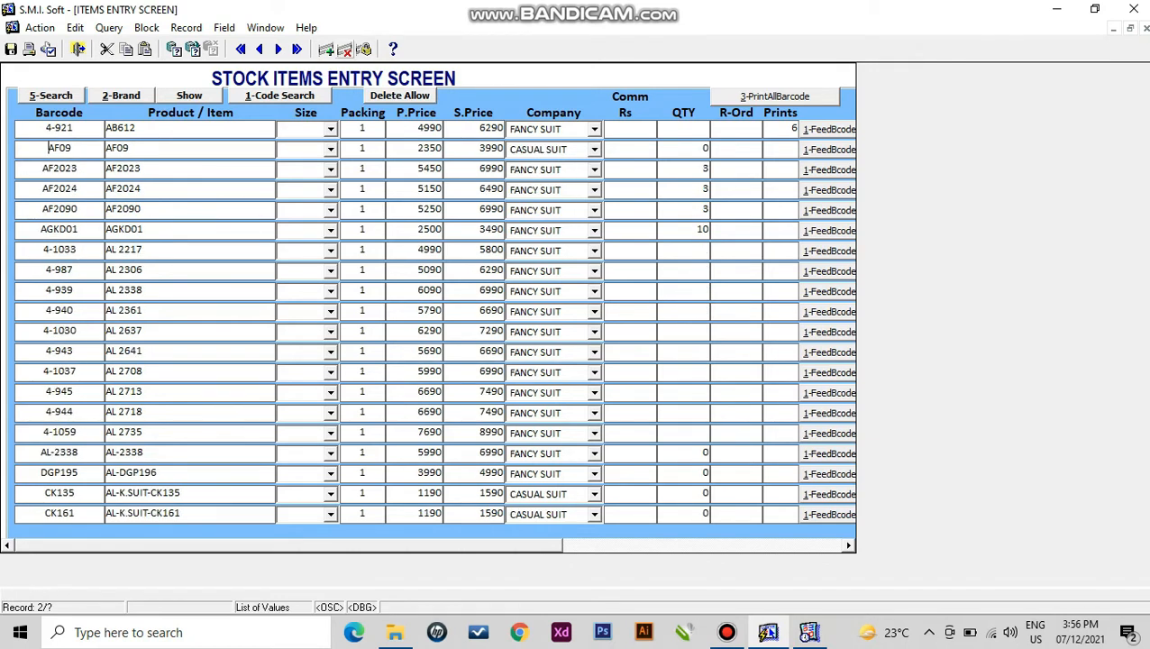
left_click(344, 49)
left_click(345, 50)
- Remove four more records starting at AL 2708, save with F10, and open the product search
left_click(144, 331)
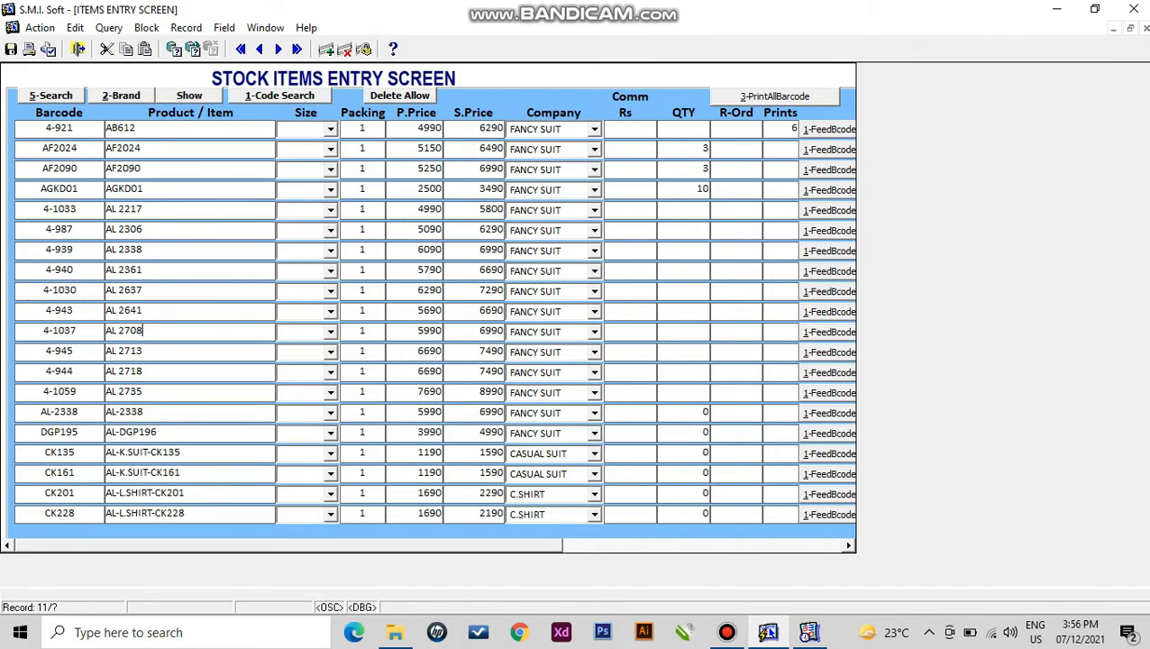
left_click(345, 49)
left_click(344, 50)
left_click(344, 49)
left_click(344, 50)
left_click(344, 50)
left_click(344, 50)
left_click(344, 50)
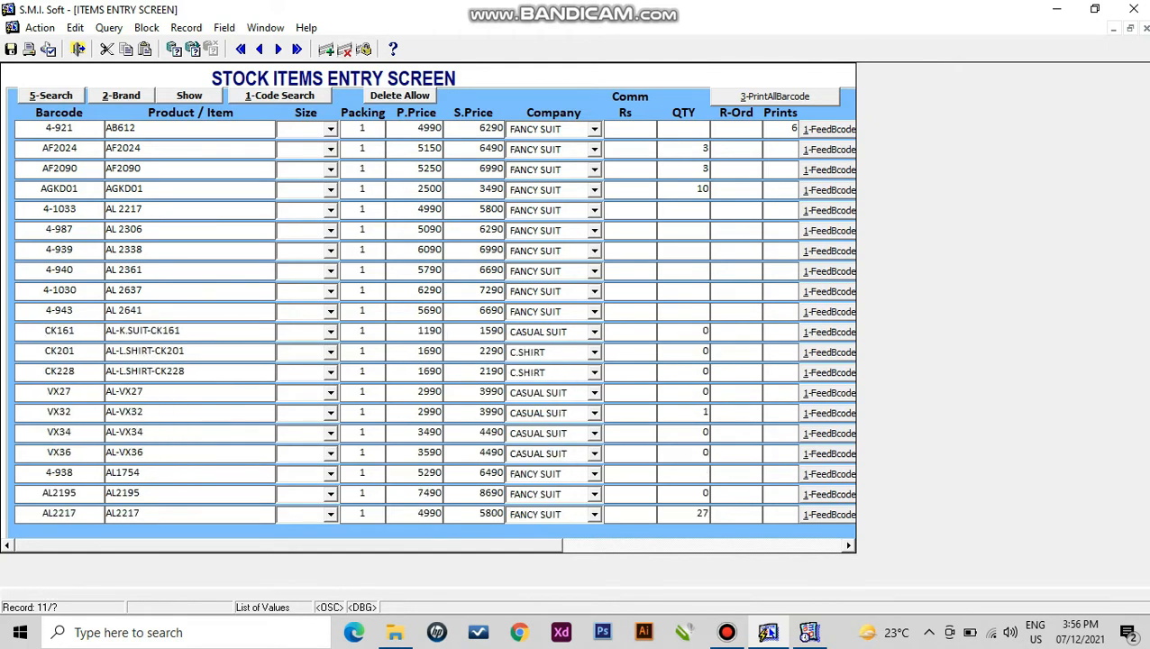
key("F10")
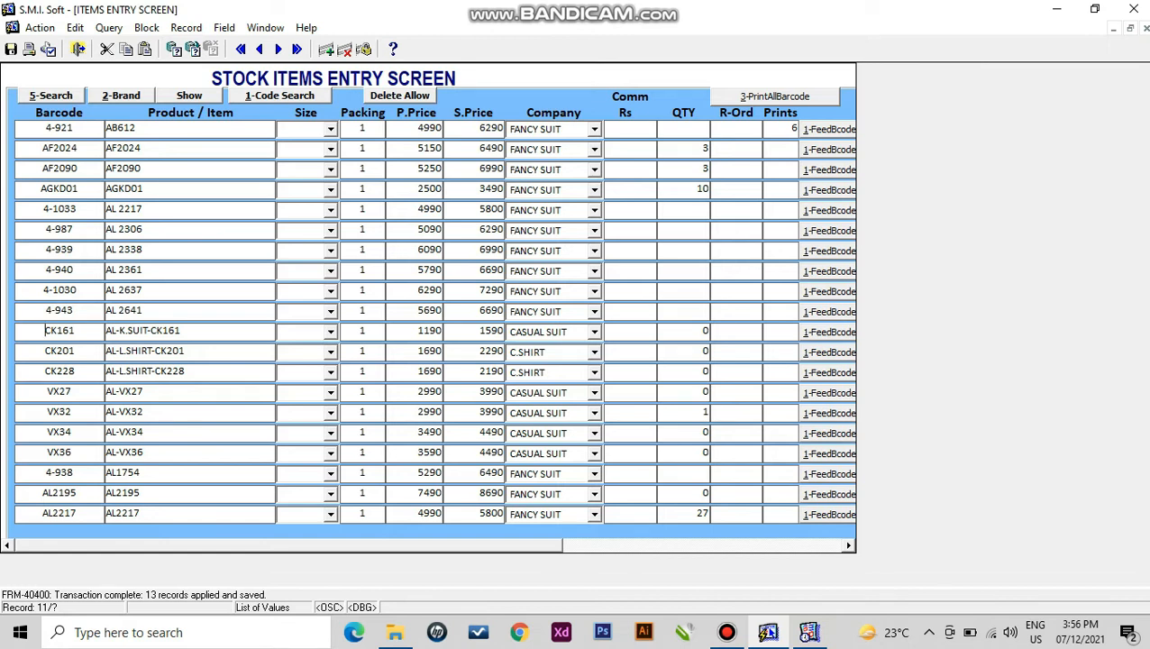
key("alt+5")
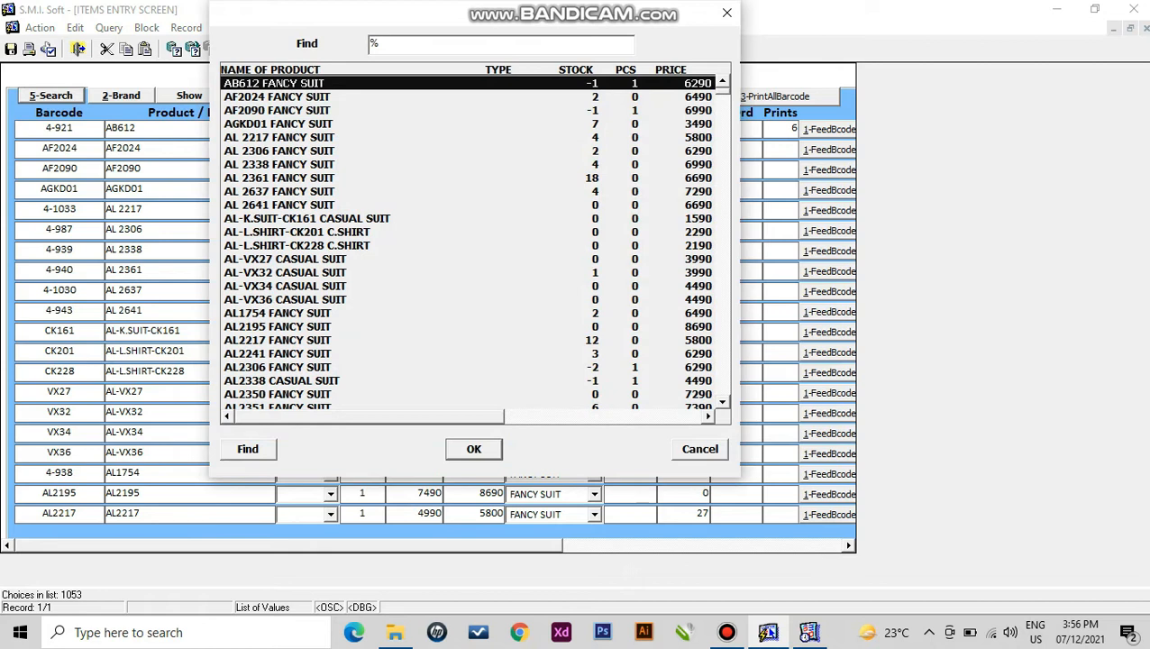
- Find item AL2351 via 'al23' and check its 5990 and 7390 prices
type("al23")
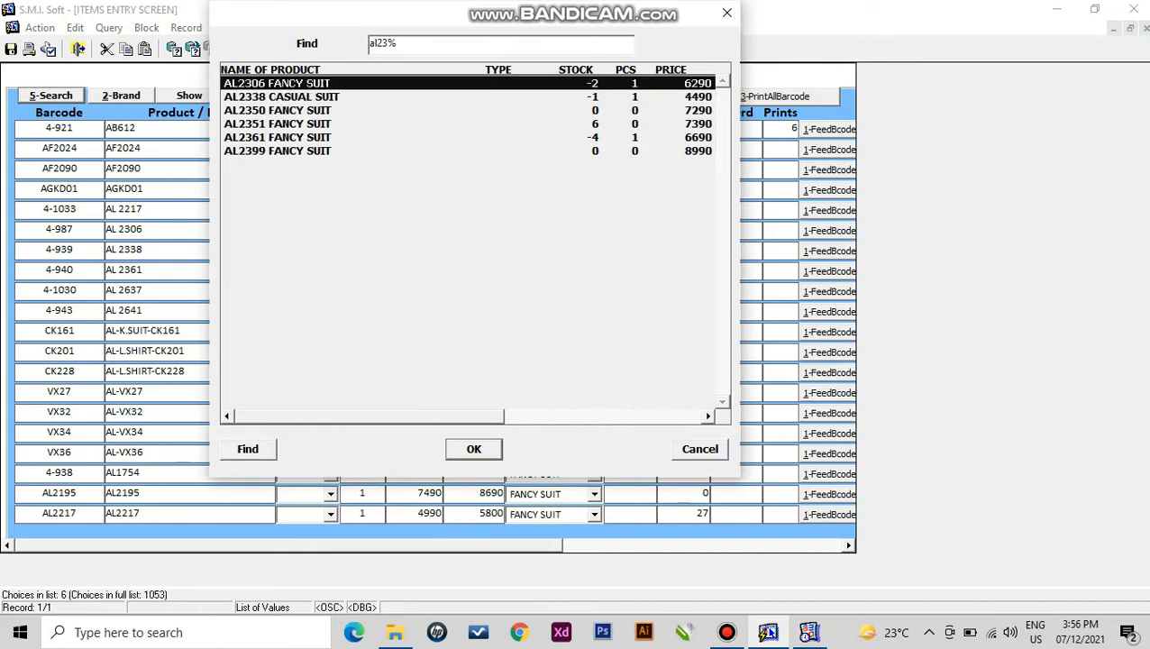
key("Down")
key("Down")
key("Down")
key("Return")
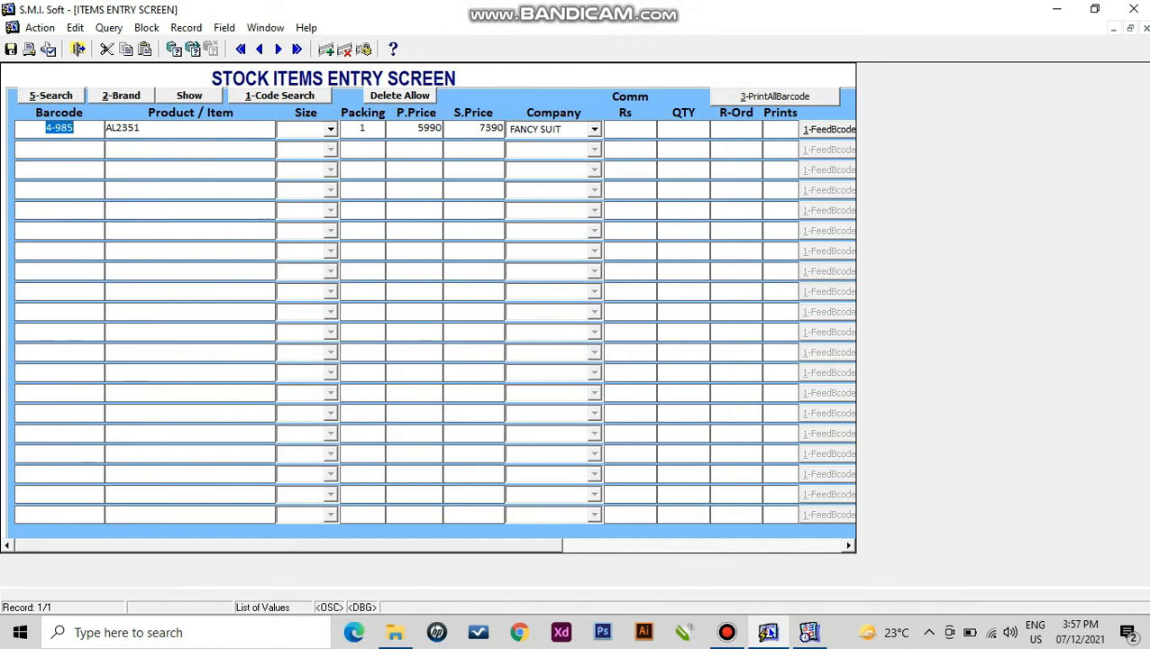
key("Tab")
key("Tab")
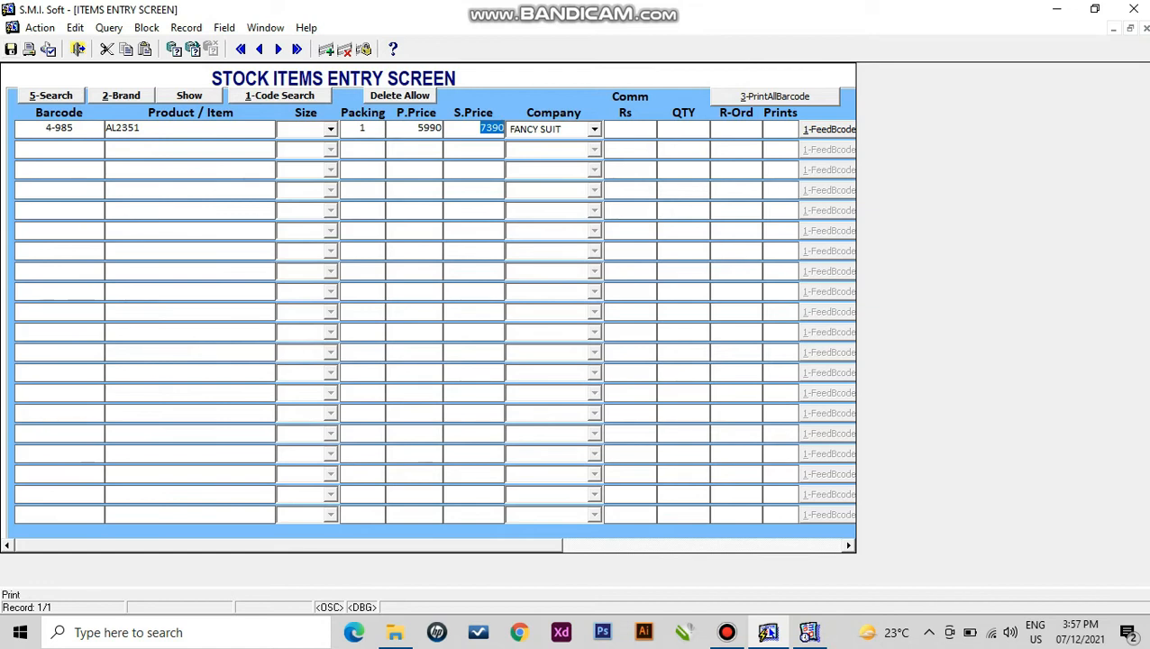
- Close the stock items screen, glance at the Company dropdown, and exit again
left_click(79, 49)
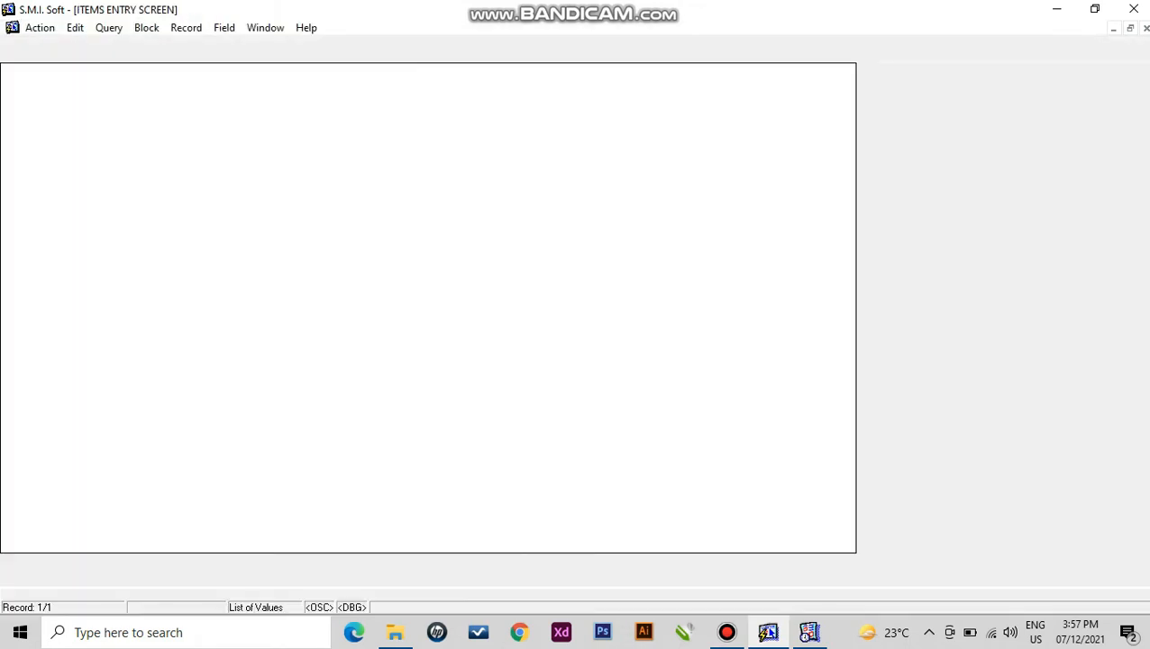
left_click(595, 129)
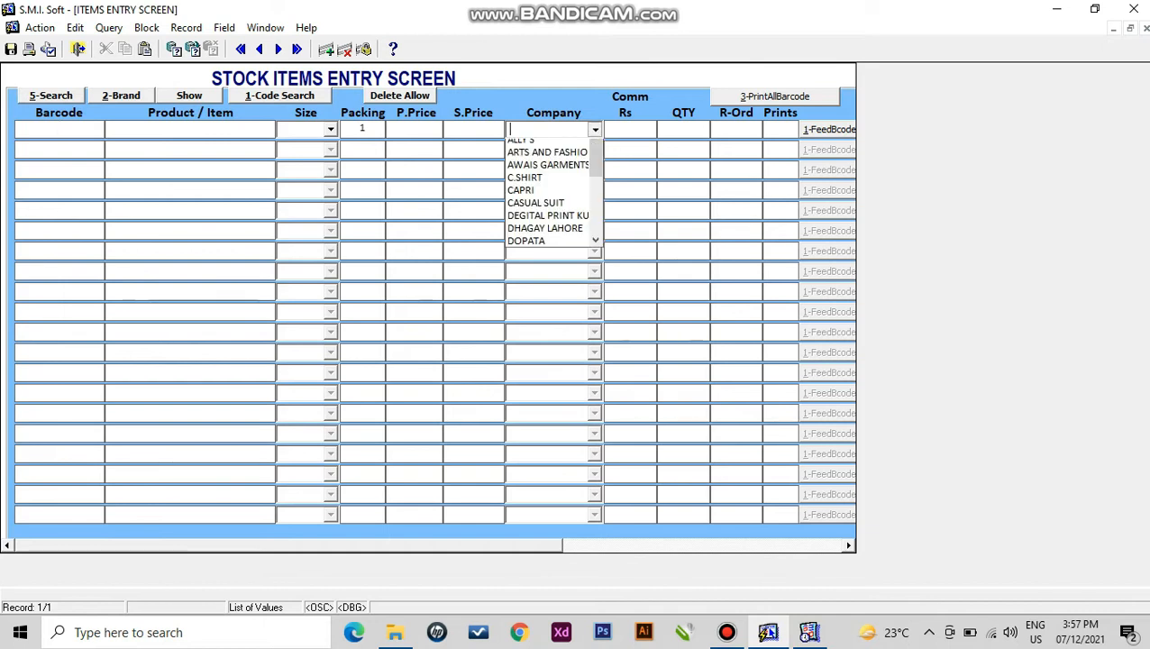
left_click_drag(596, 175, 596, 233)
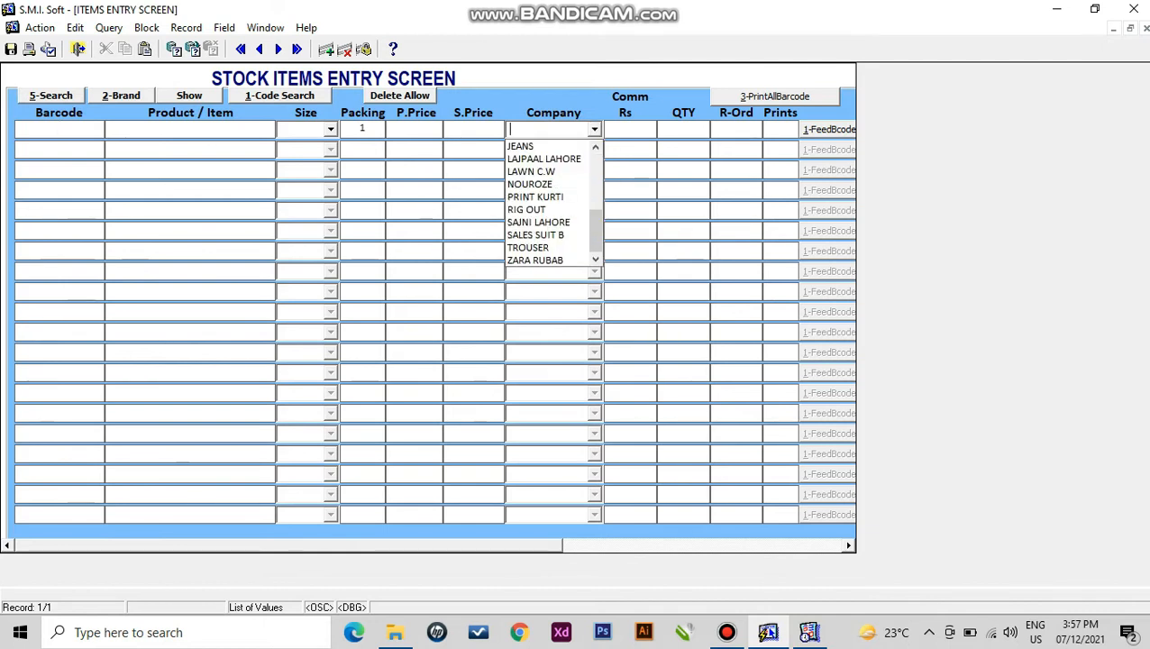
left_click(79, 48)
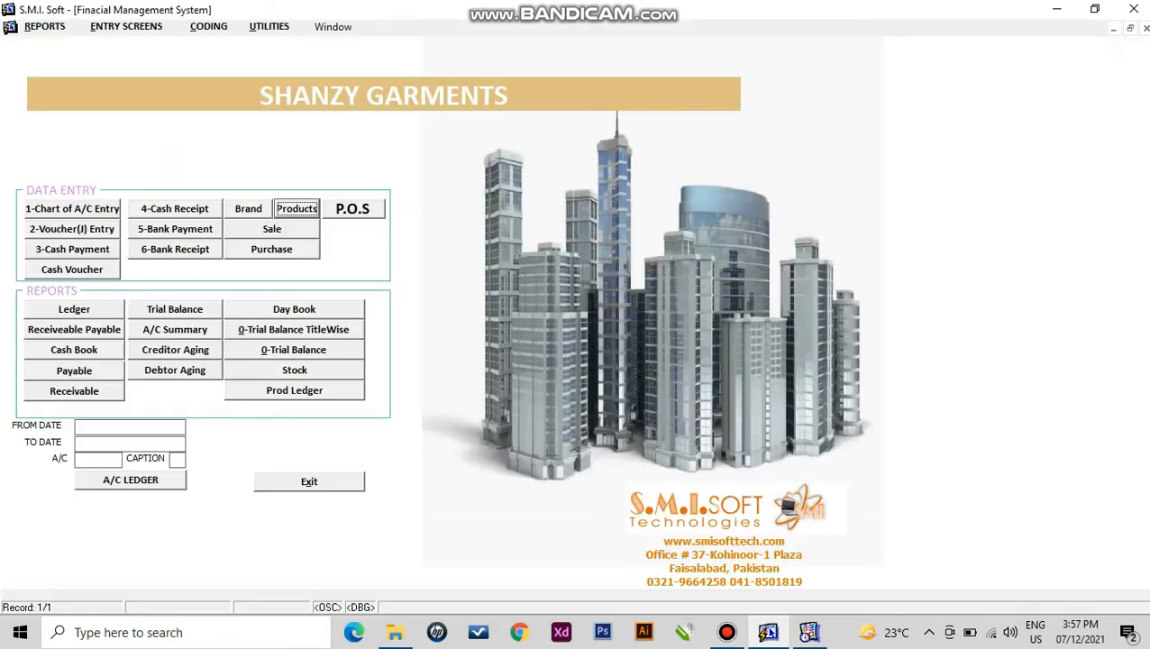
- In Brand, load the companies, delete DHAGAY LAHORE, and save the change
left_click(249, 210)
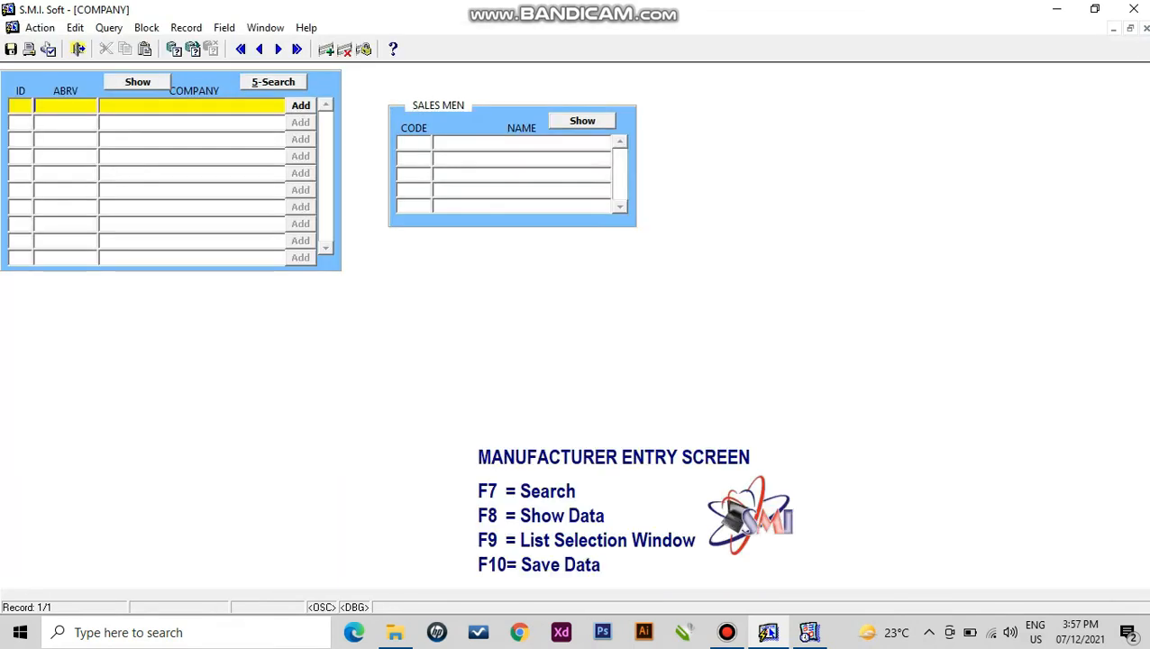
key("F8")
key("Down")
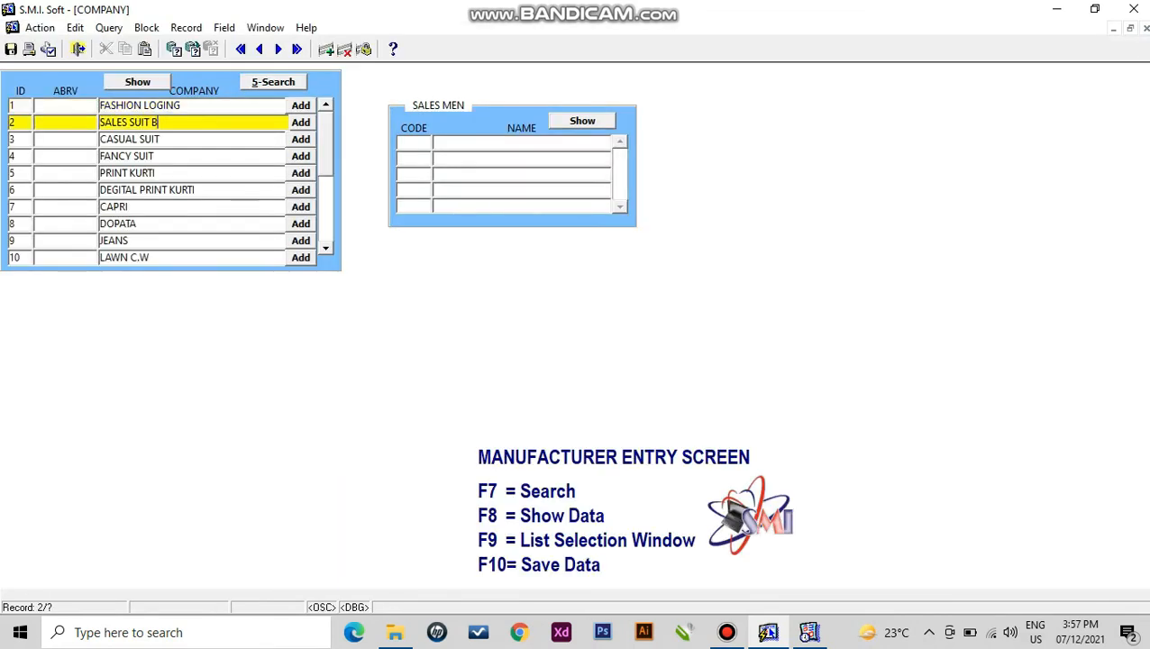
key("Down")
key("Down")
key("Down")
key("Down")
key("Down")
key("Down")
key("Down")
key("Down")
key("Down")
key("Down")
key("Down")
key("Down")
key("Down")
key("Down")
key("Down")
key("Down")
key("Down")
key("Down")
key("Down")
key("Down")
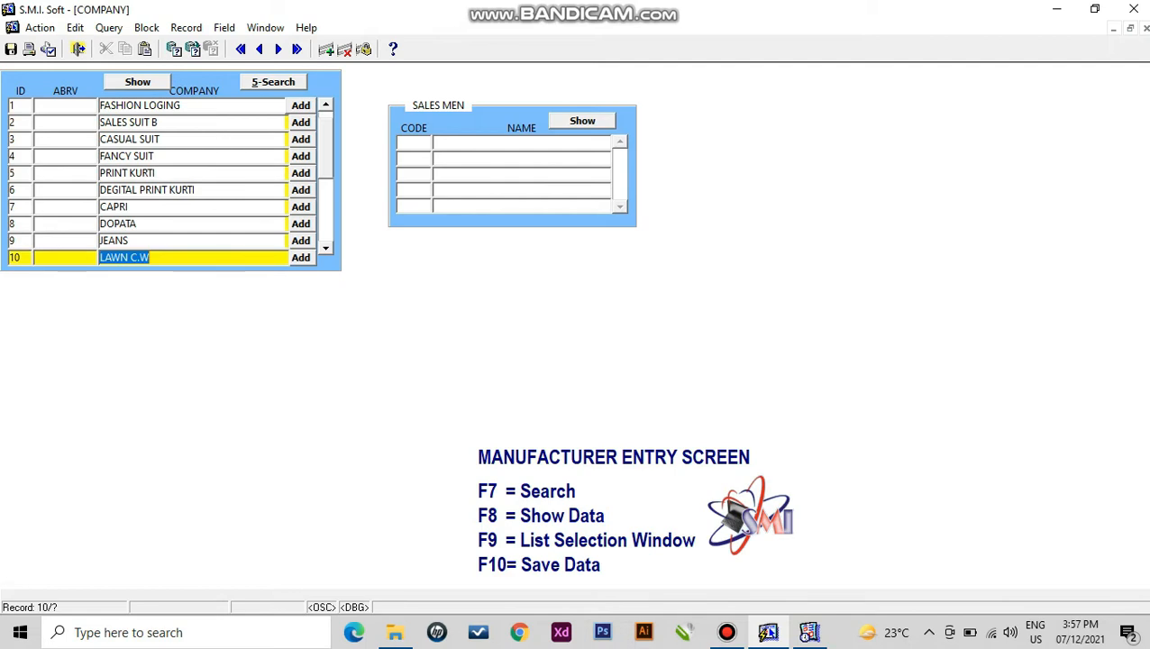
key("Up")
key("Down")
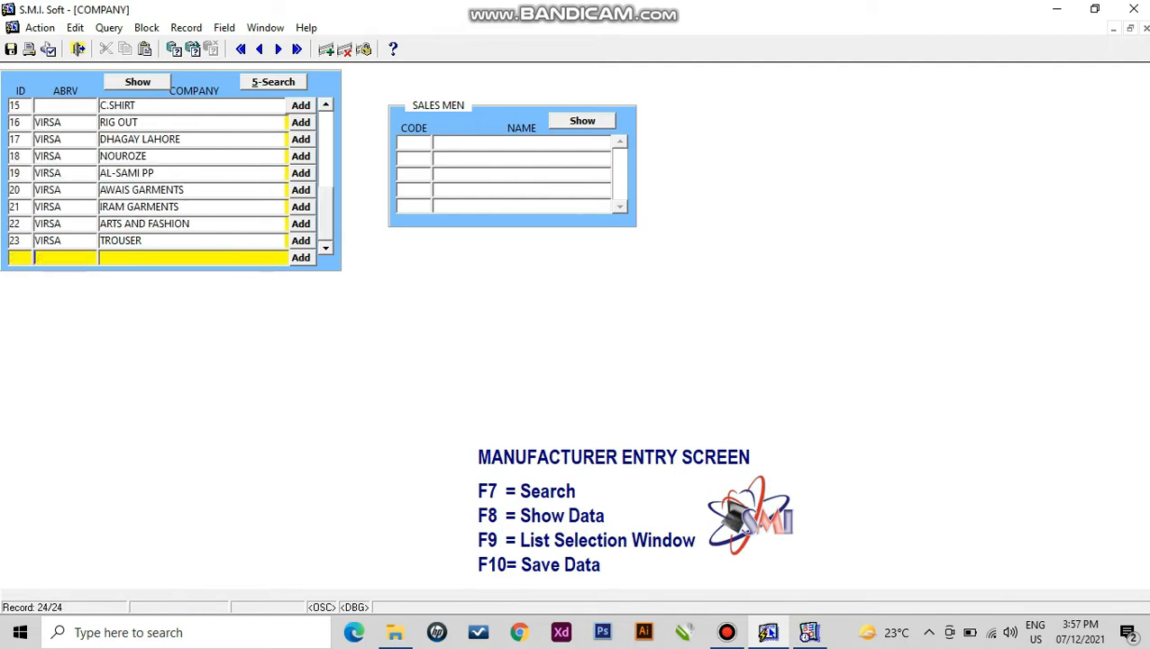
key("Up")
key("Down")
key("Up")
key("Down")
key("Up")
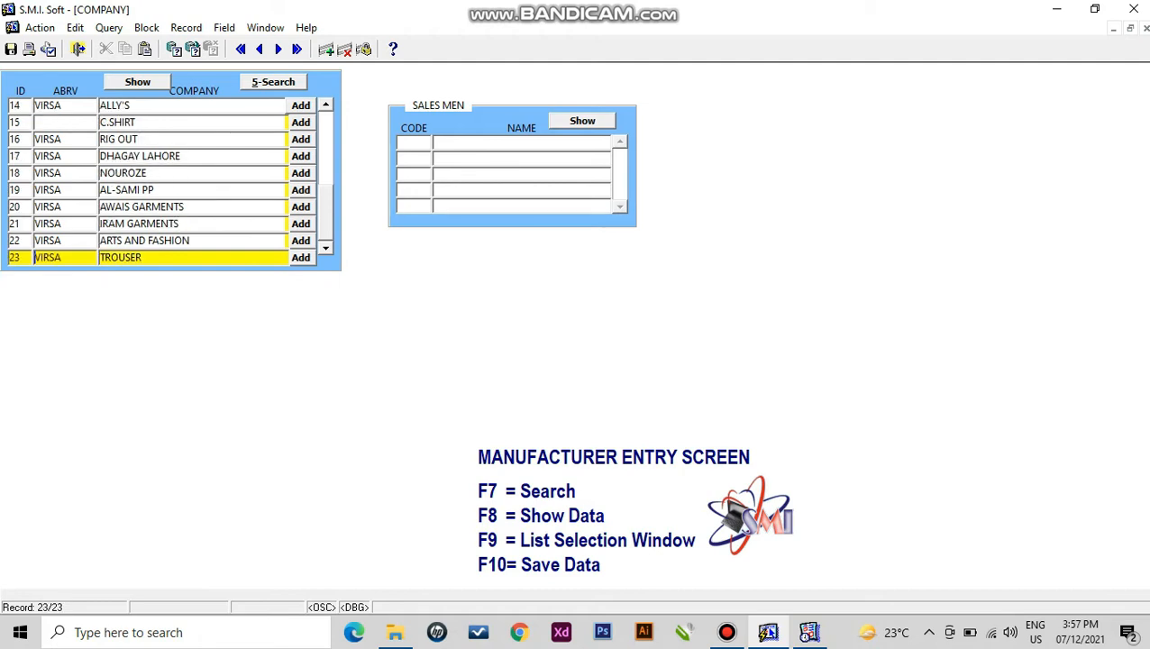
left_click(172, 156)
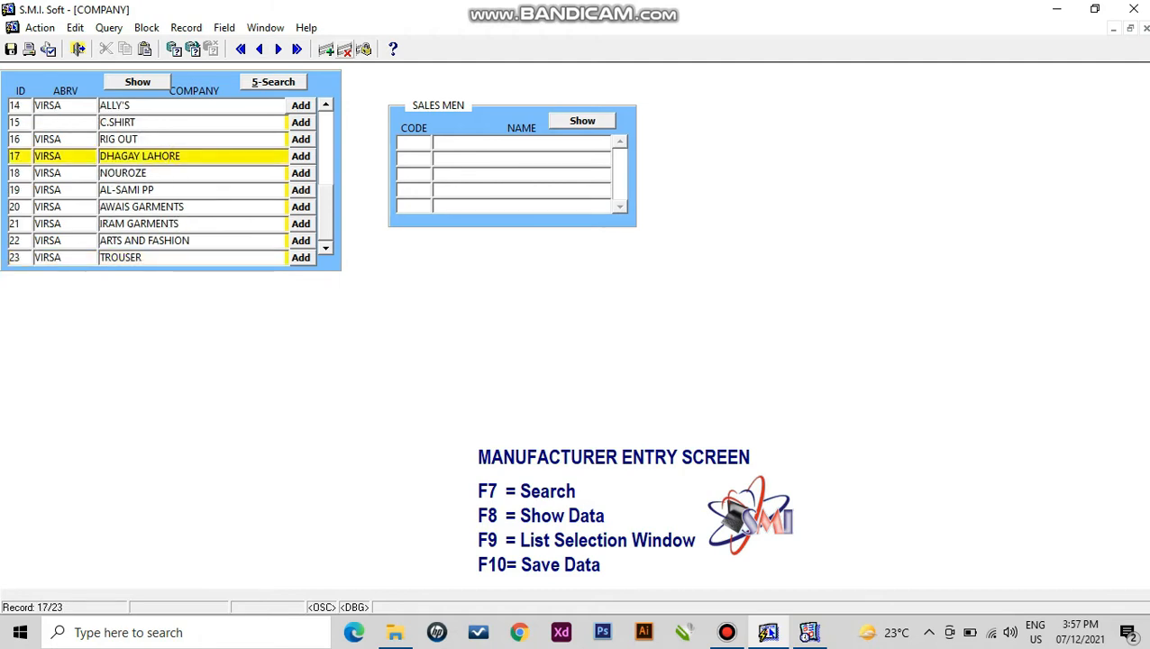
left_click(345, 49)
key("F10")
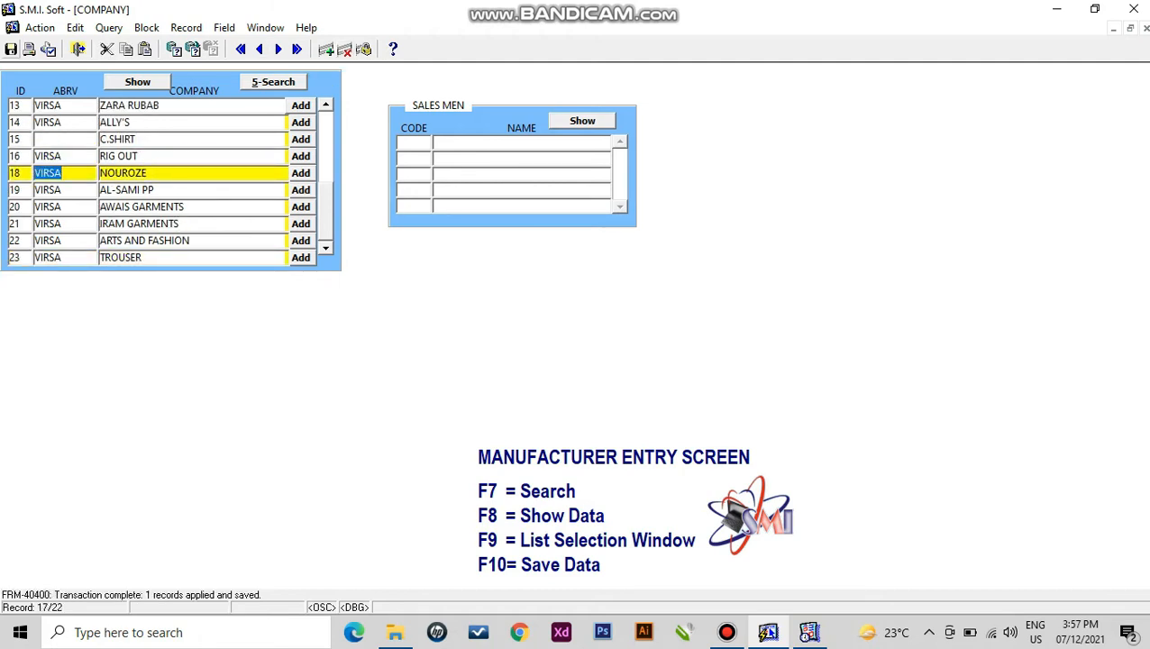
- Add two new salesman names as codes 9 and 10, saving each with F10
left_click(583, 121)
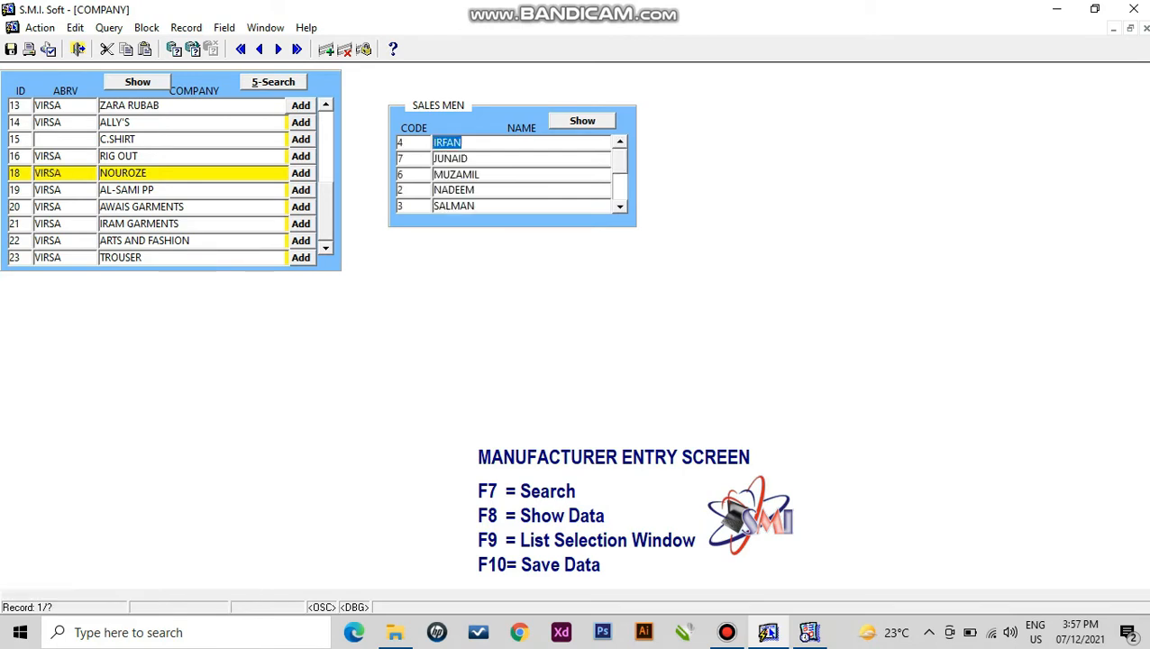
key("Down")
key("Down")
key("Down")
key("Down")
key("Down")
key("Down")
key("Down")
key("Down")
key("Down")
type("ahmed")
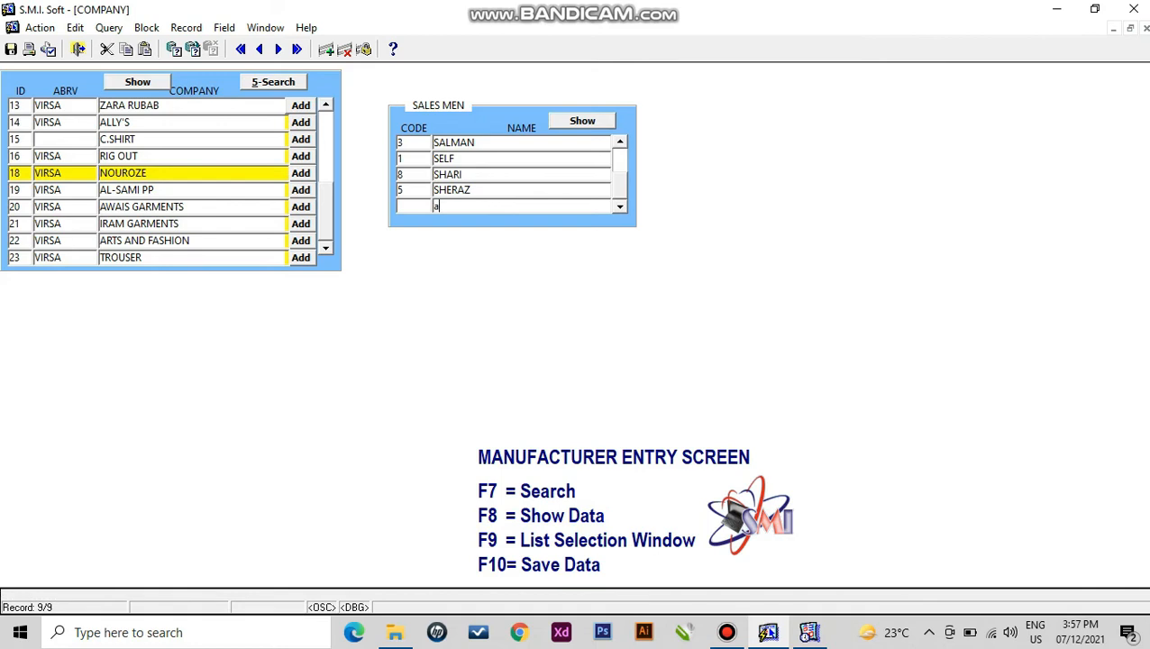
key("BackSpace")
key("BackSpace")
key("BackSpace")
key("BackSpace")
key("BackSpace")
type("AHMAD")
key("F10")
key("Down")
type("M")
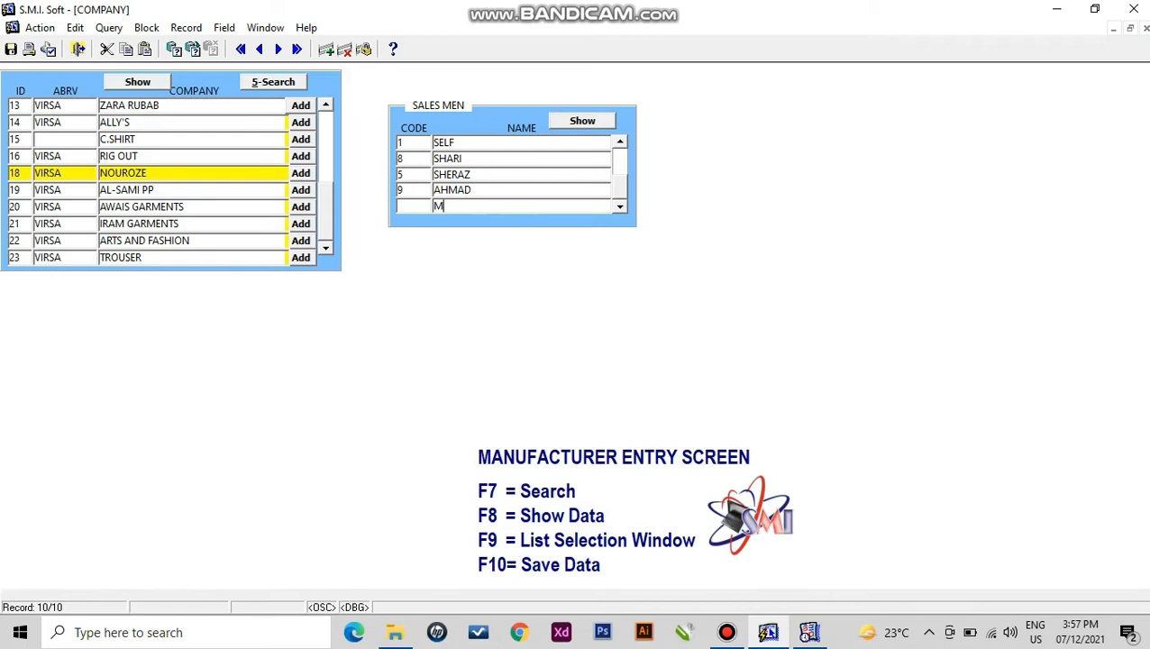
type("USTAFA")
key("F10")
left_click(78, 48)
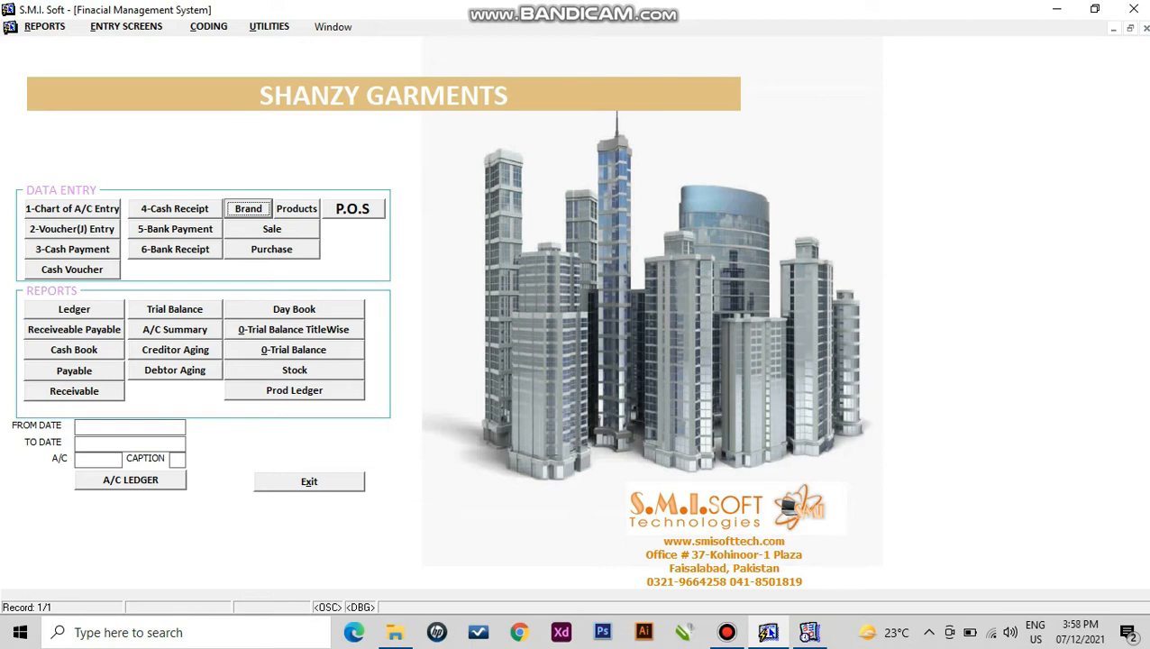
- Open the purchase invoice form and set its date to 07/12/19
left_click(271, 250)
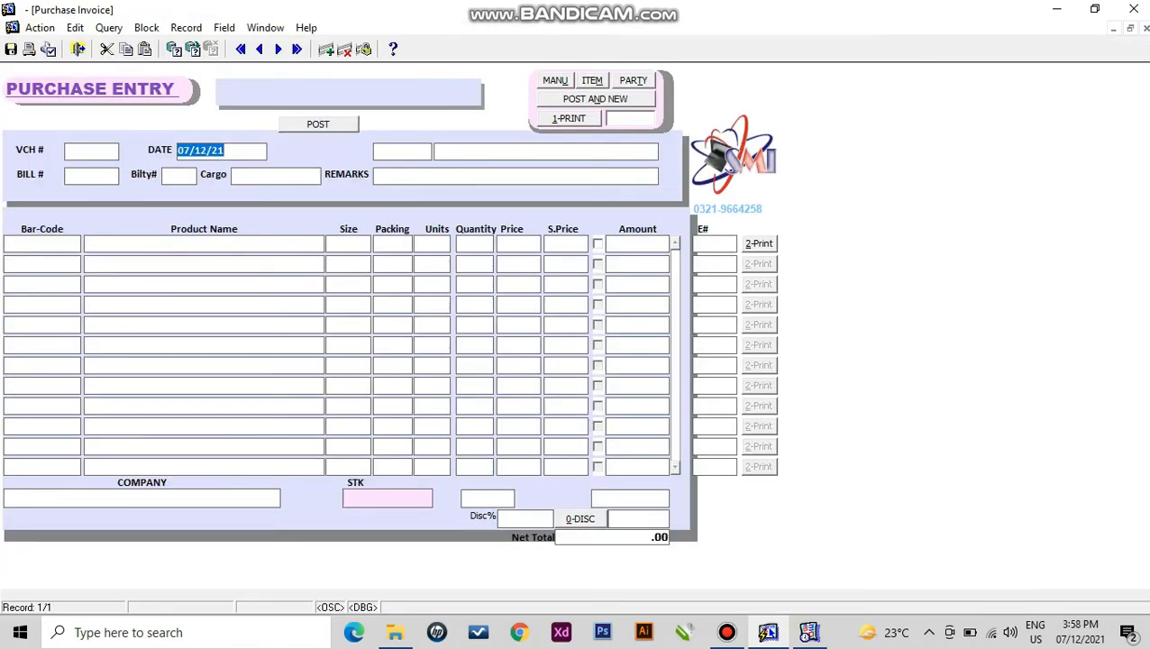
key("Right")
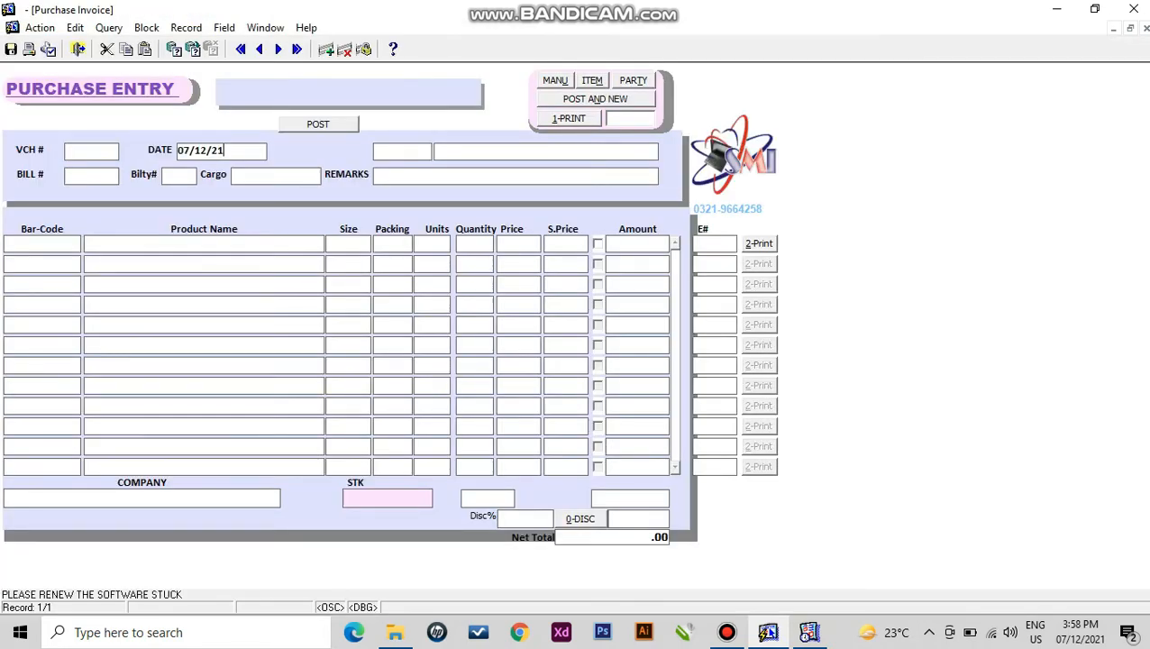
key("BackSpace")
type("0")
key("Return")
key("Right")
key("BackSpace")
key("BackSpace")
type("19")
key("Return")
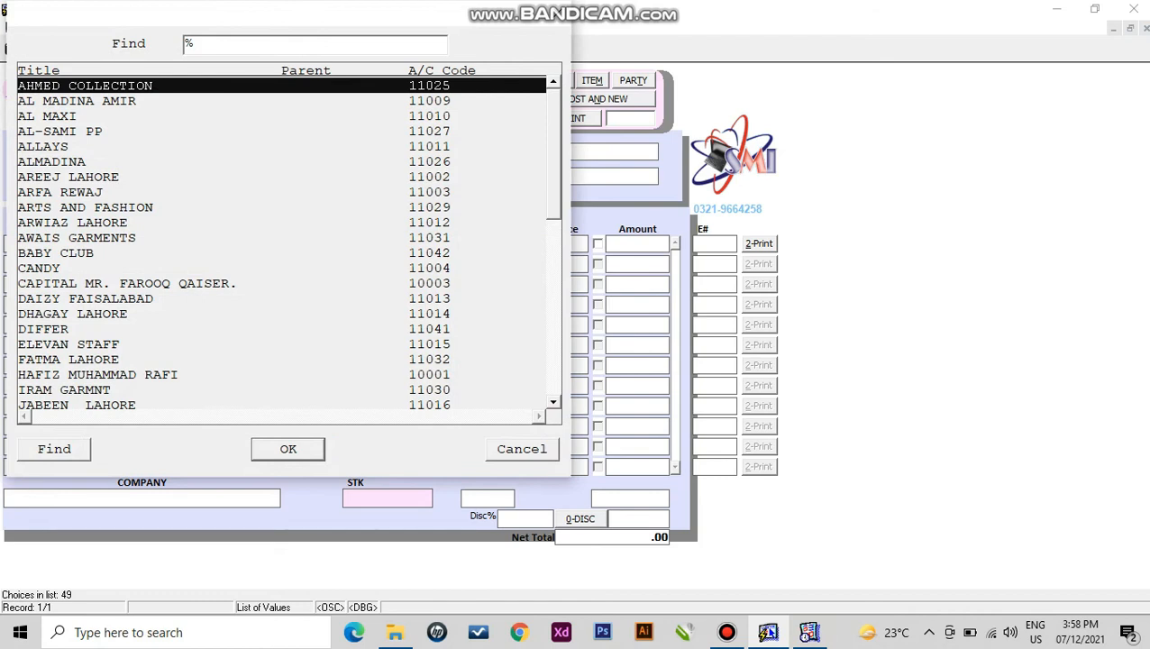
- Choose supplier MARHABA GARMENTS LAHORE with bill number 1500 and bilty 0
type("mARHABA GARMENTS LAHORE")
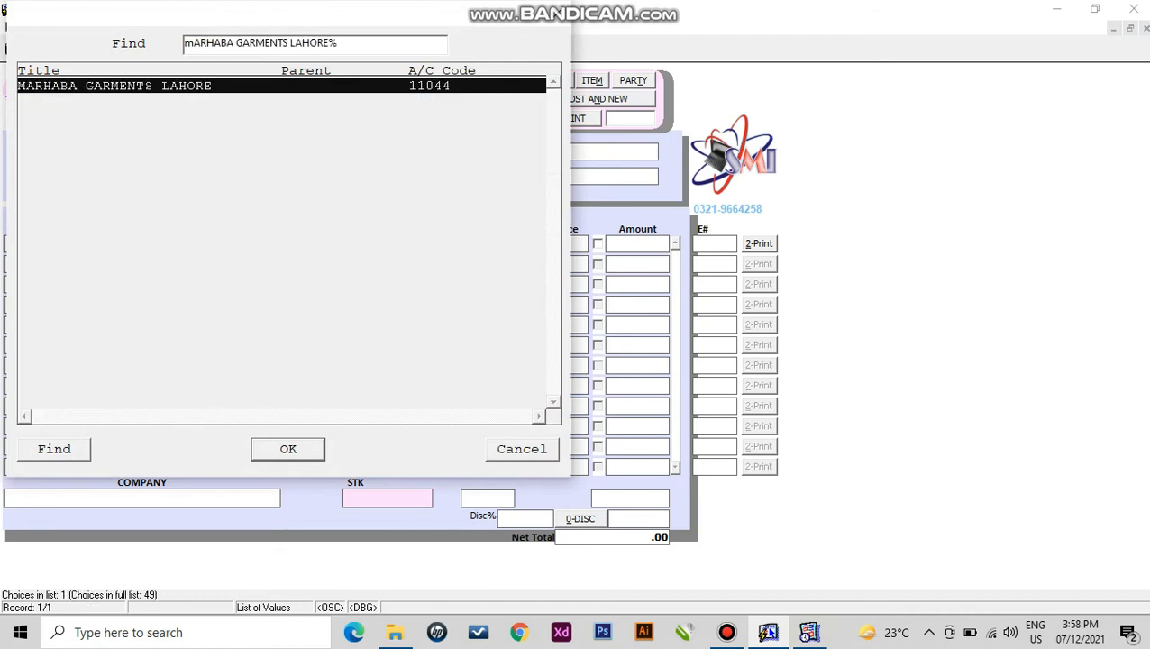
key("Return")
type("1500")
key("Return")
type("0")
key("Return")
key("Return")
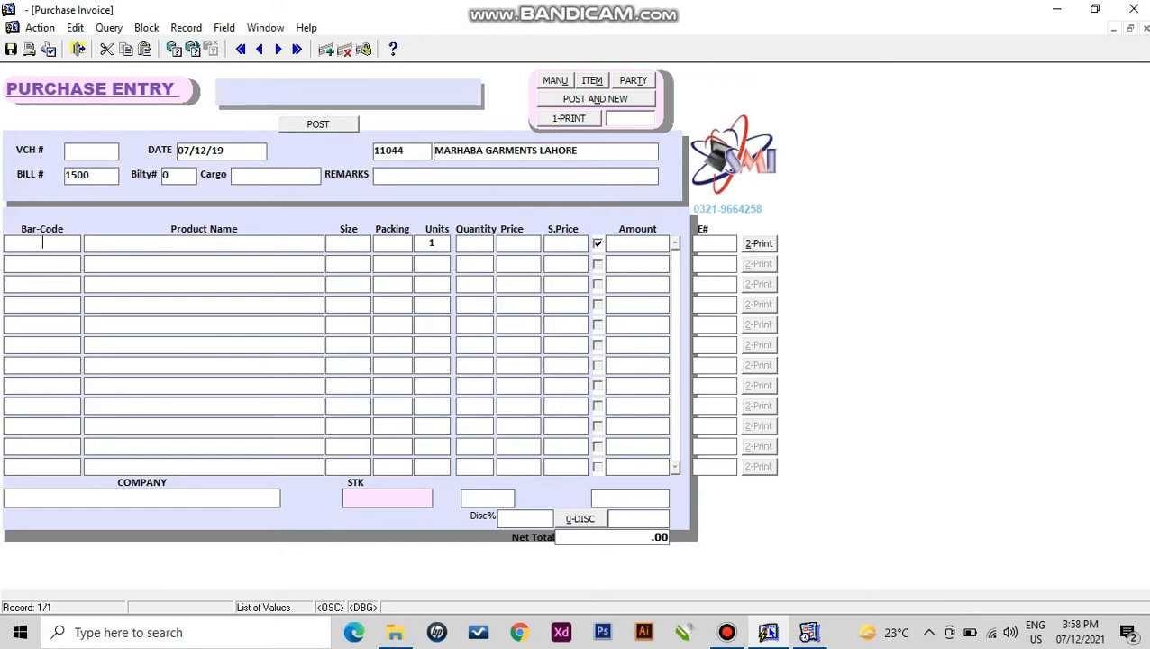
- Add 100 units of AL 2217 at a sale price of 6000
key("F9")
key("Down")
key("Down")
key("Down")
key("Down")
key("Return")
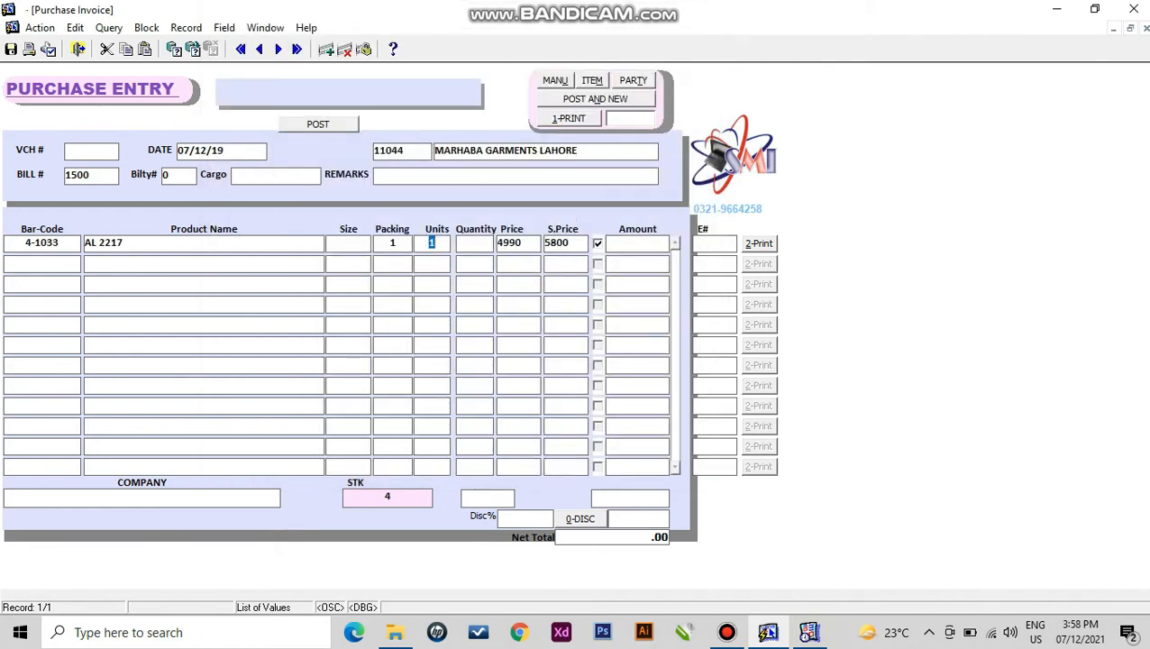
type("100")
key("Return")
key("Return")
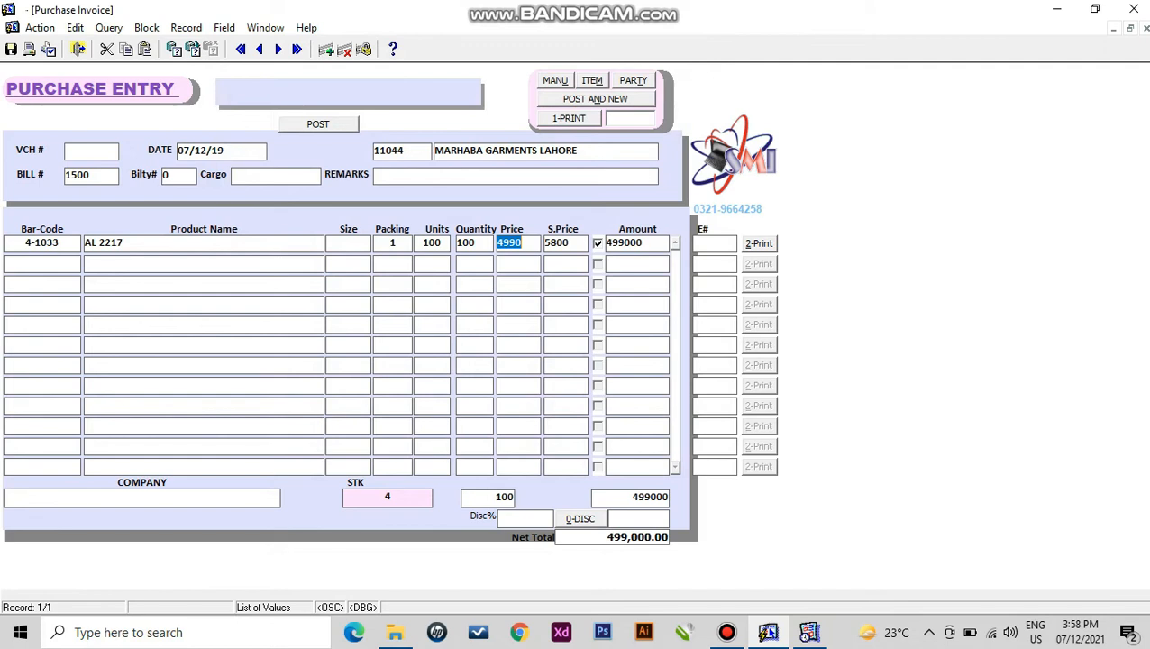
key("Tab")
type("6000")
key("Return")
- Add 10 units of AGKD01, then save and post the 524,000 invoice and preview labels
key("F9")
key("Down")
key("Down")
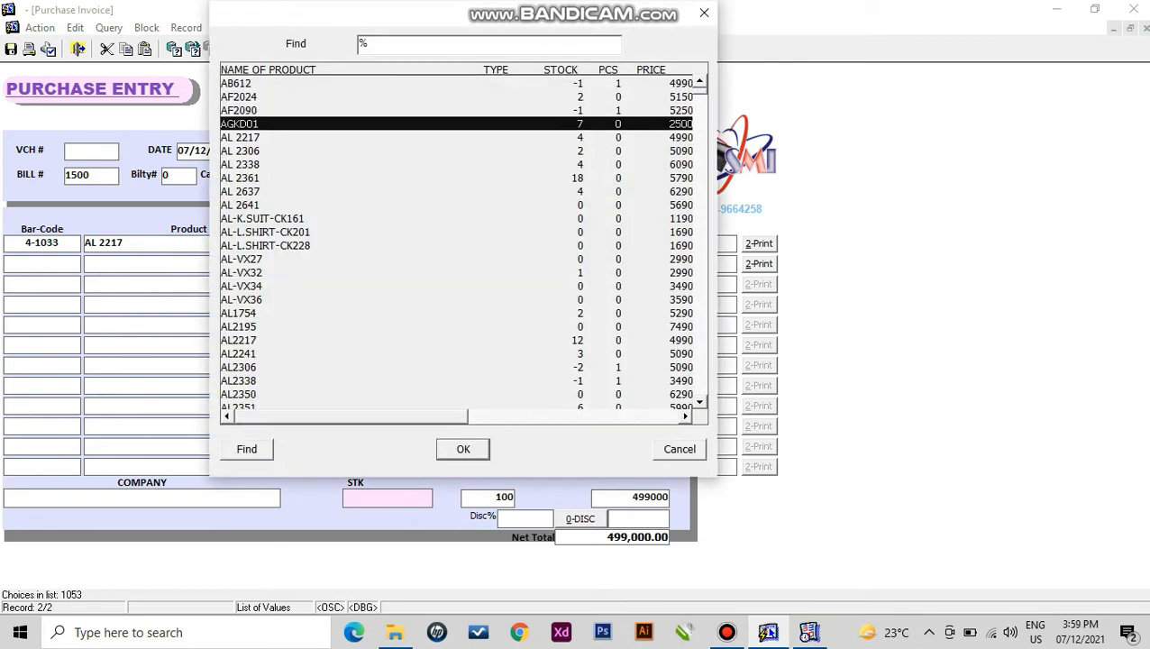
key("Down")
key("Return")
type("10")
key("Return")
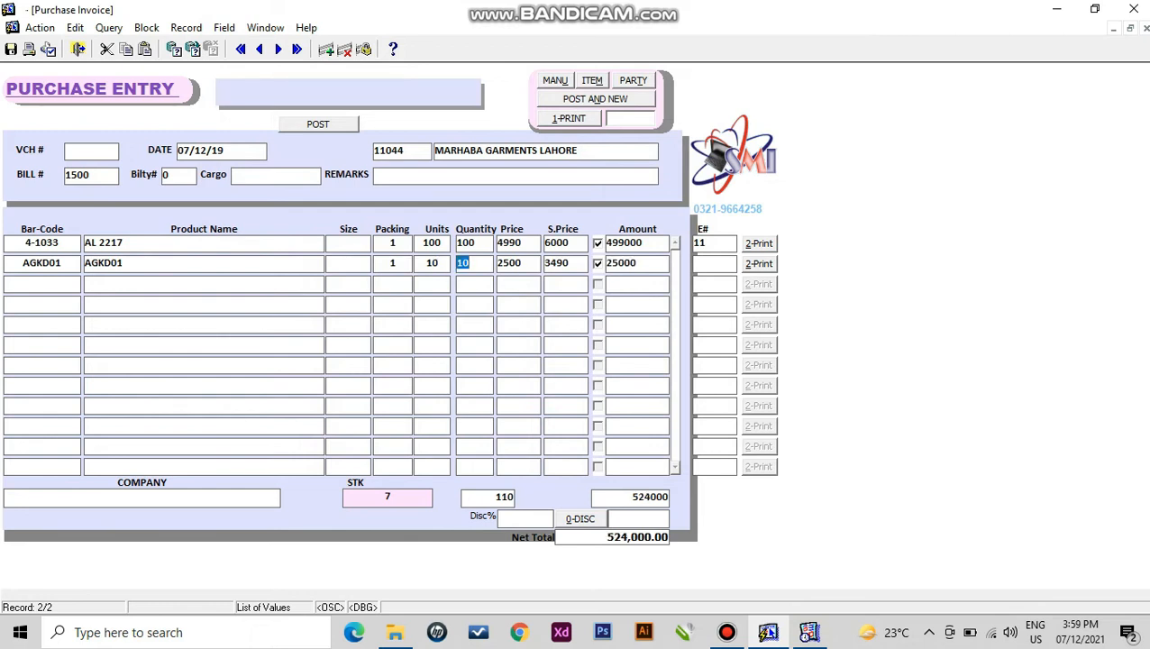
left_click(11, 50)
left_click(318, 125)
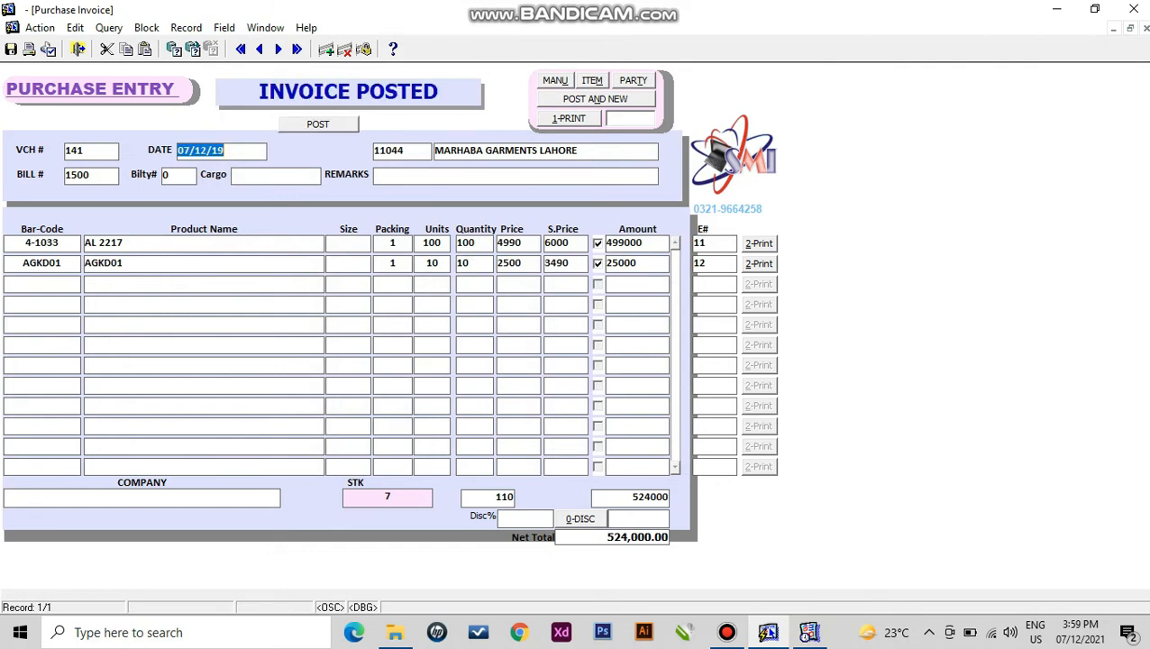
key("alt+1")
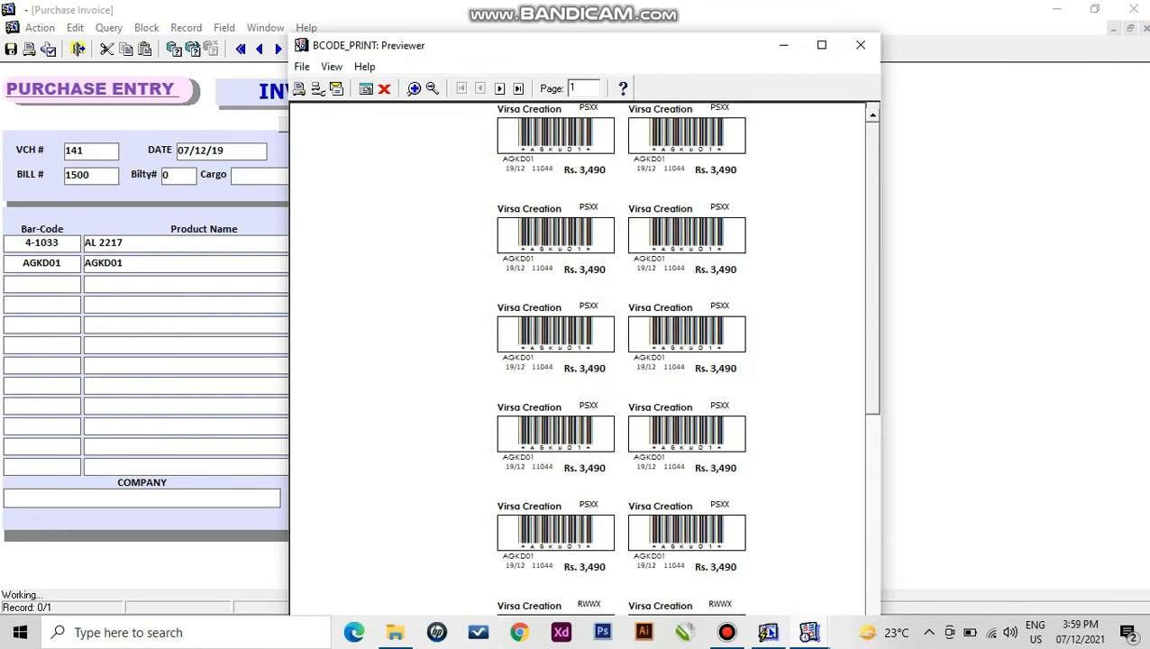
- Page through the barcode label previews for the invoice's first line, then close them
scroll(577, 359, "down", 10)
scroll(577, 358, "up", 10)
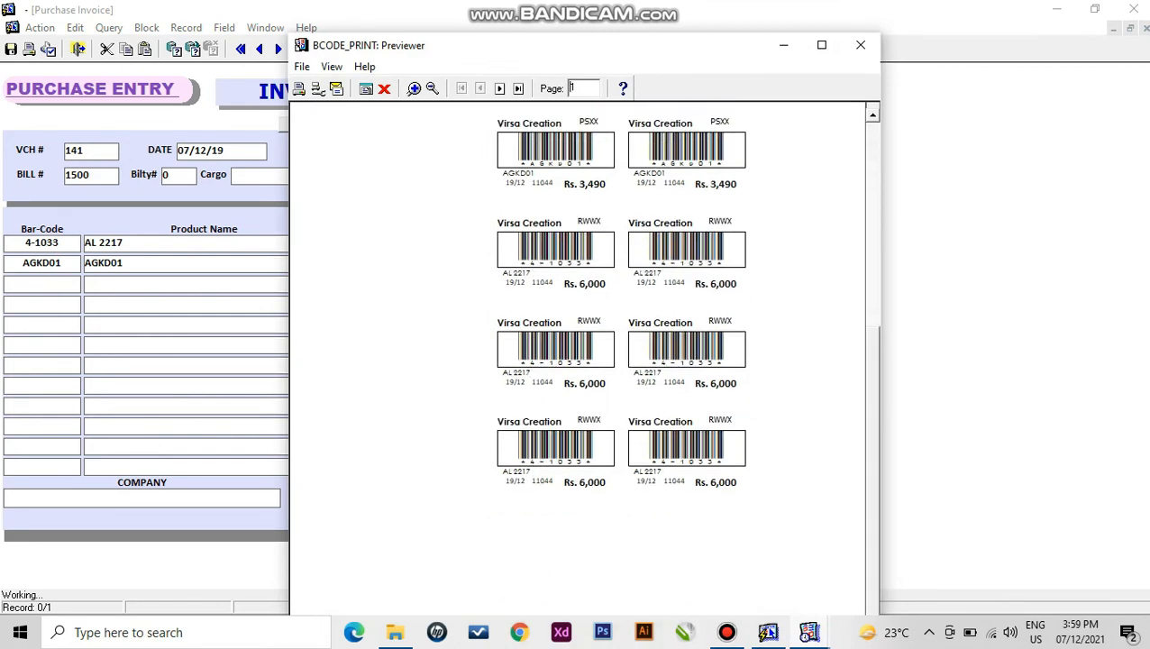
left_click(518, 88)
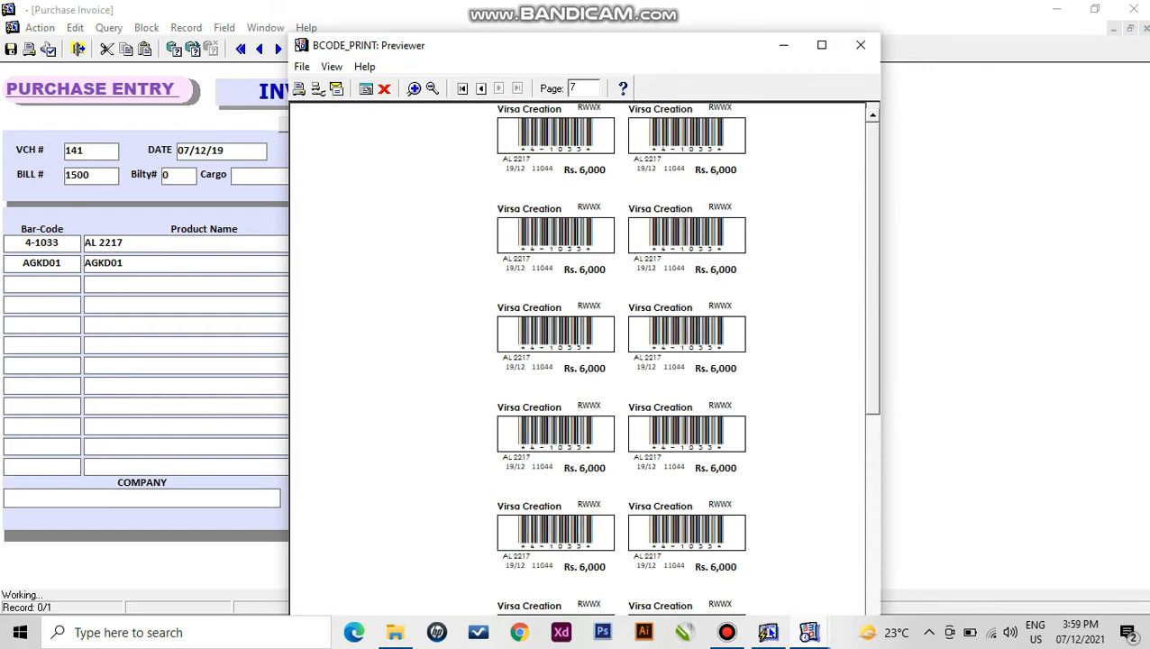
left_click(384, 88)
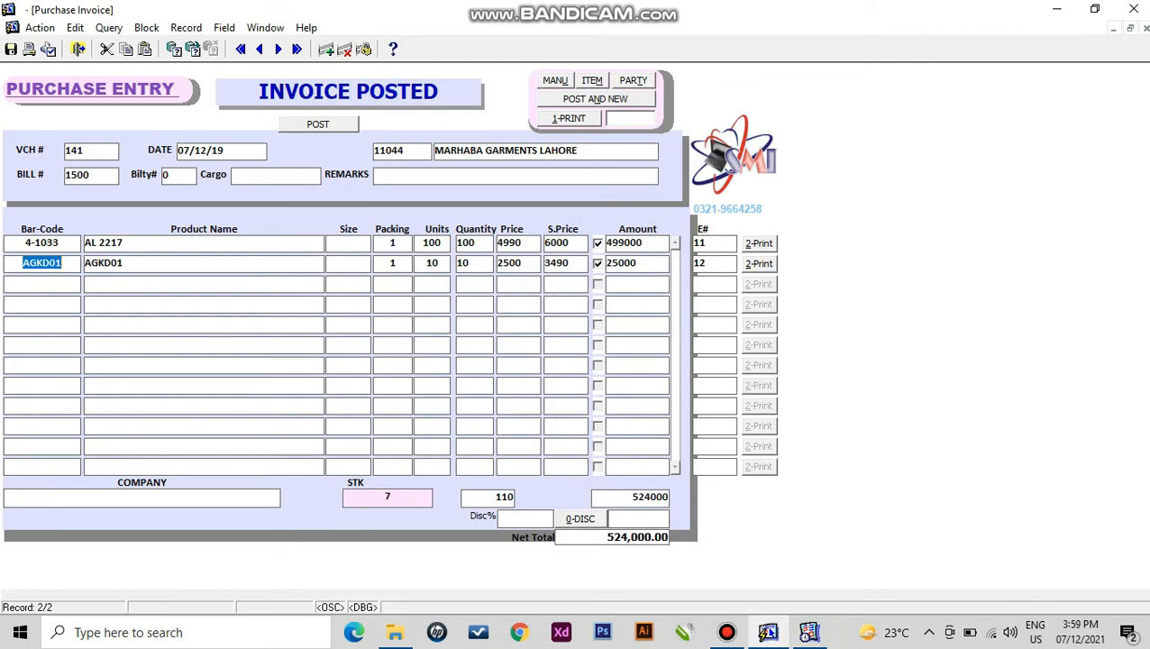
left_click(759, 244)
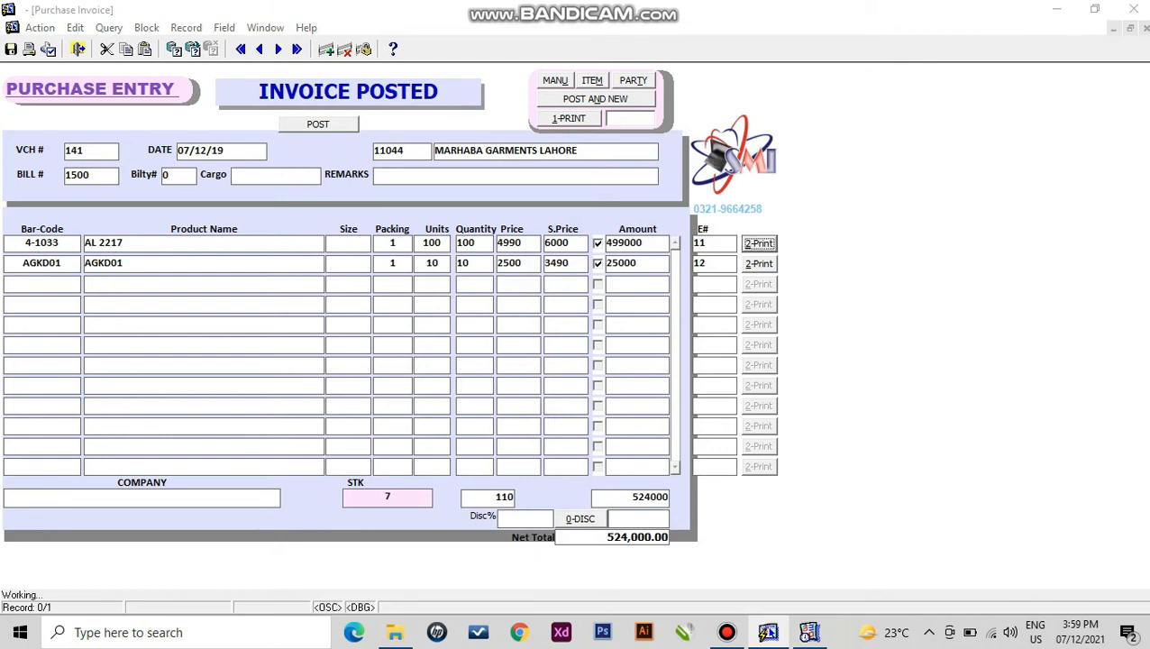
left_click(500, 88)
left_click(500, 88)
left_click(520, 89)
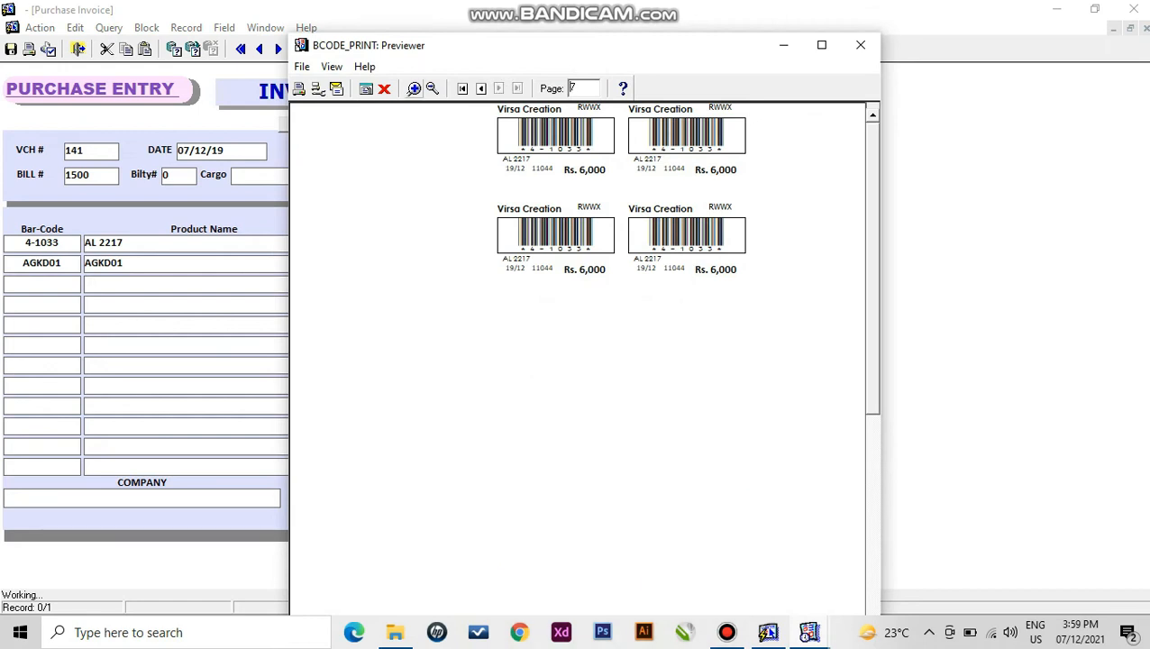
left_click(385, 89)
- Change AL 2217 to 4 units, save the invoice at 44,960, and recheck its label preview
double_click(465, 243)
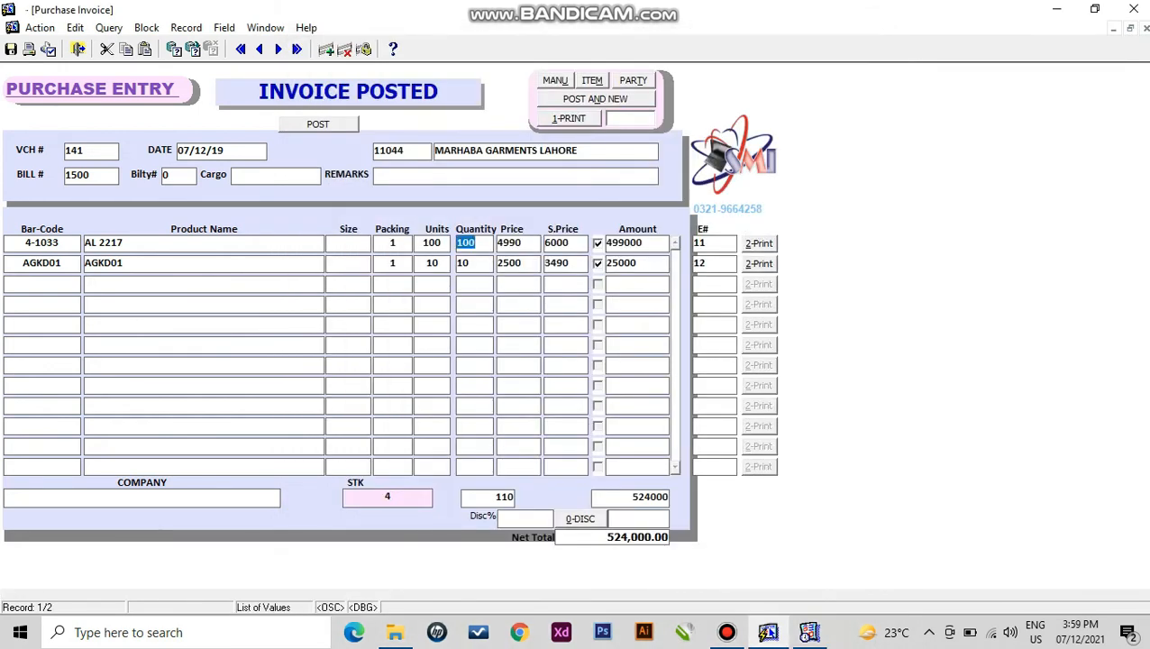
type("4")
left_click(11, 49)
key("shift+Tab")
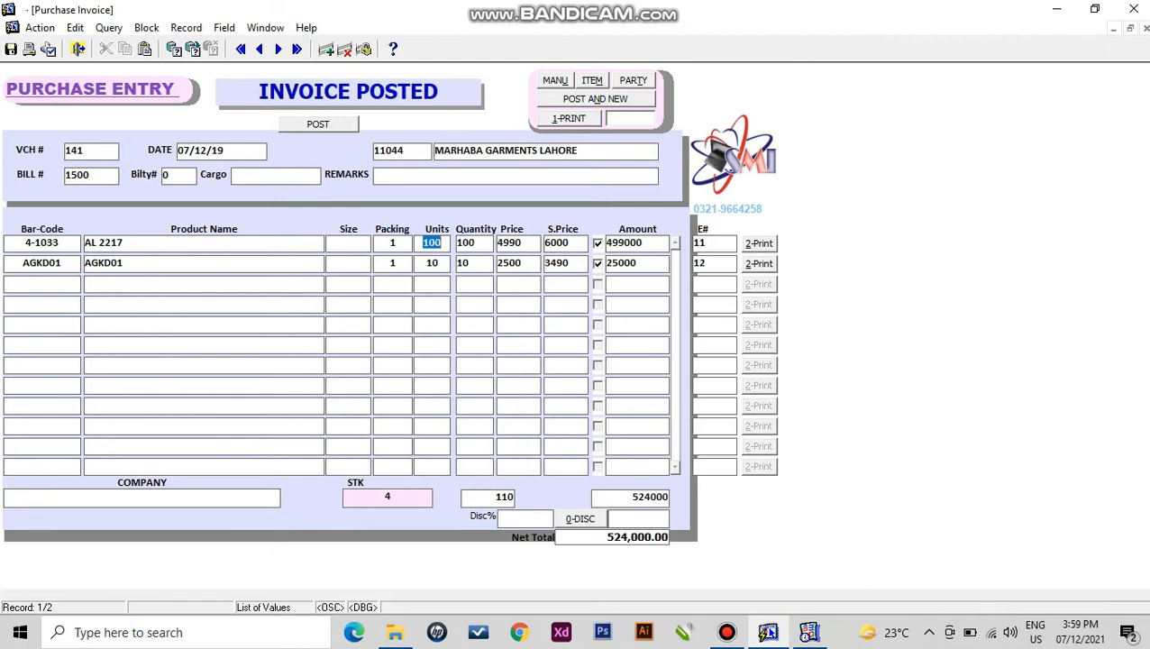
type("4")
key("Tab")
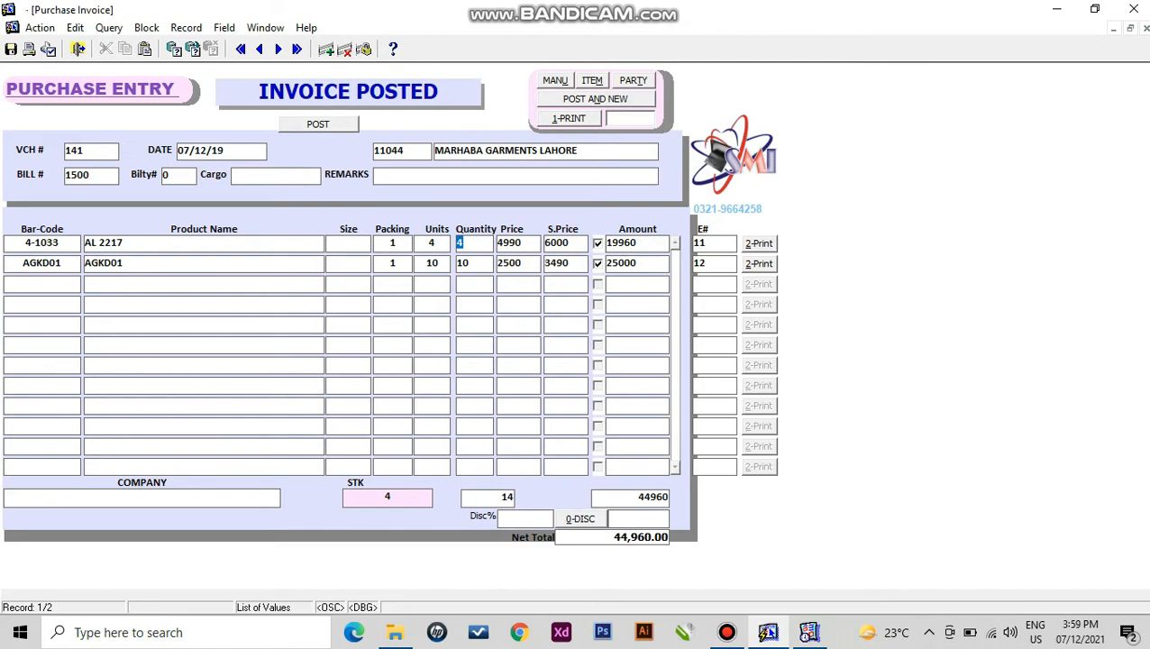
key("ctrl+s")
key("alt+2")
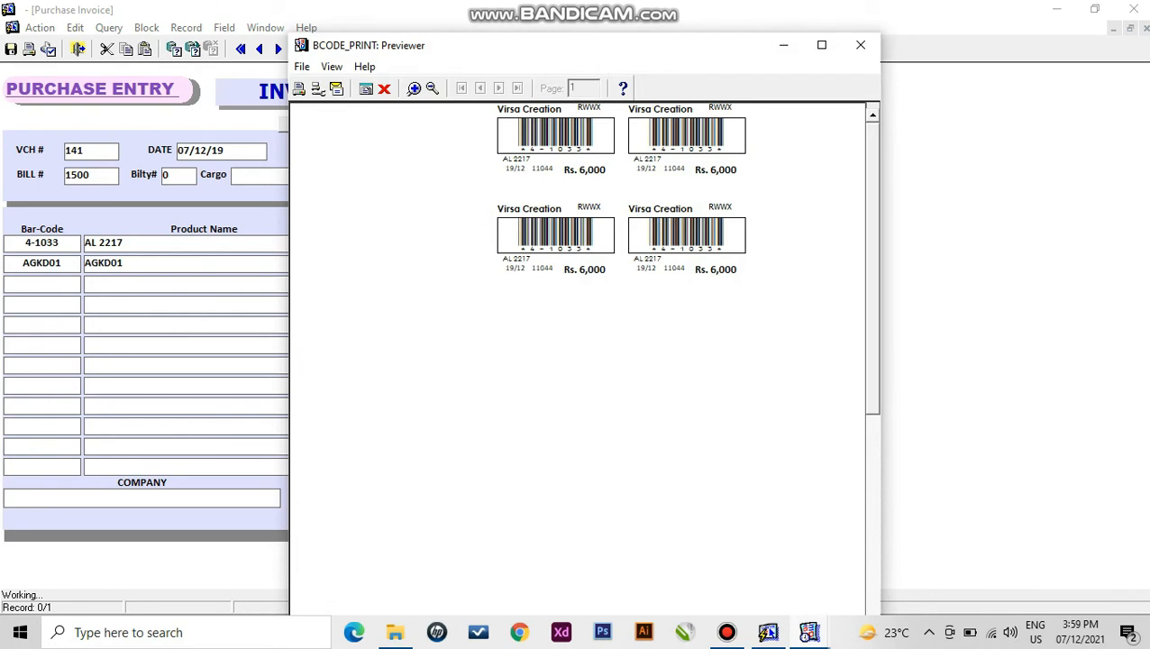
left_click(384, 88)
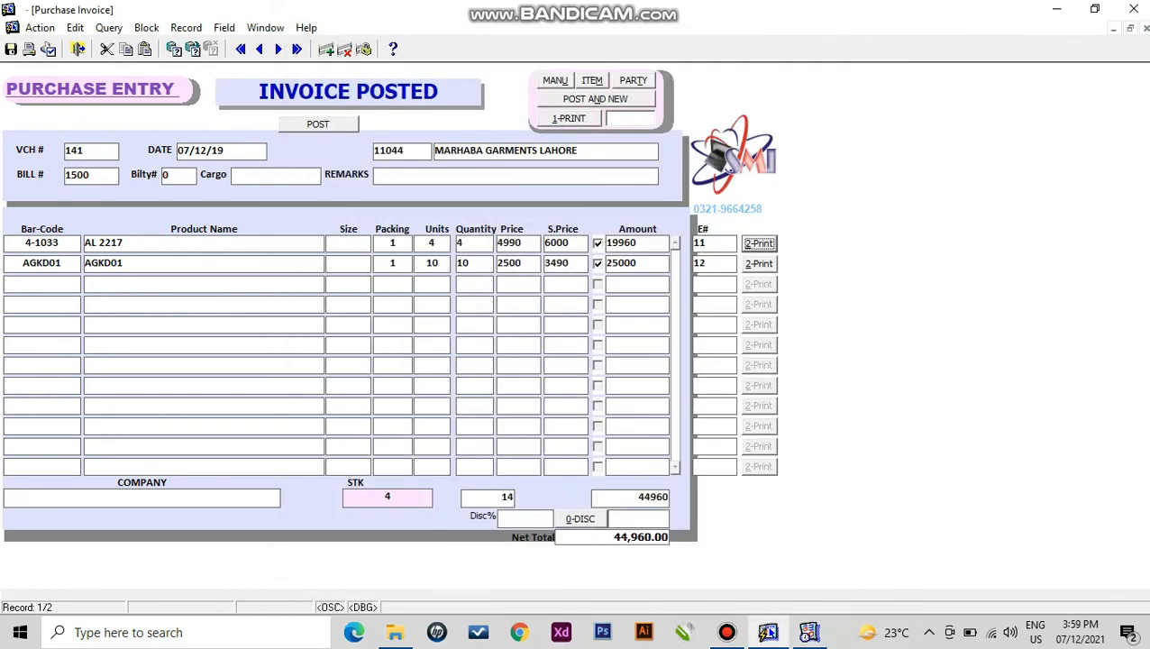
- Post the current invoice, then reopen purchase voucher 1 through a query
left_click(595, 98)
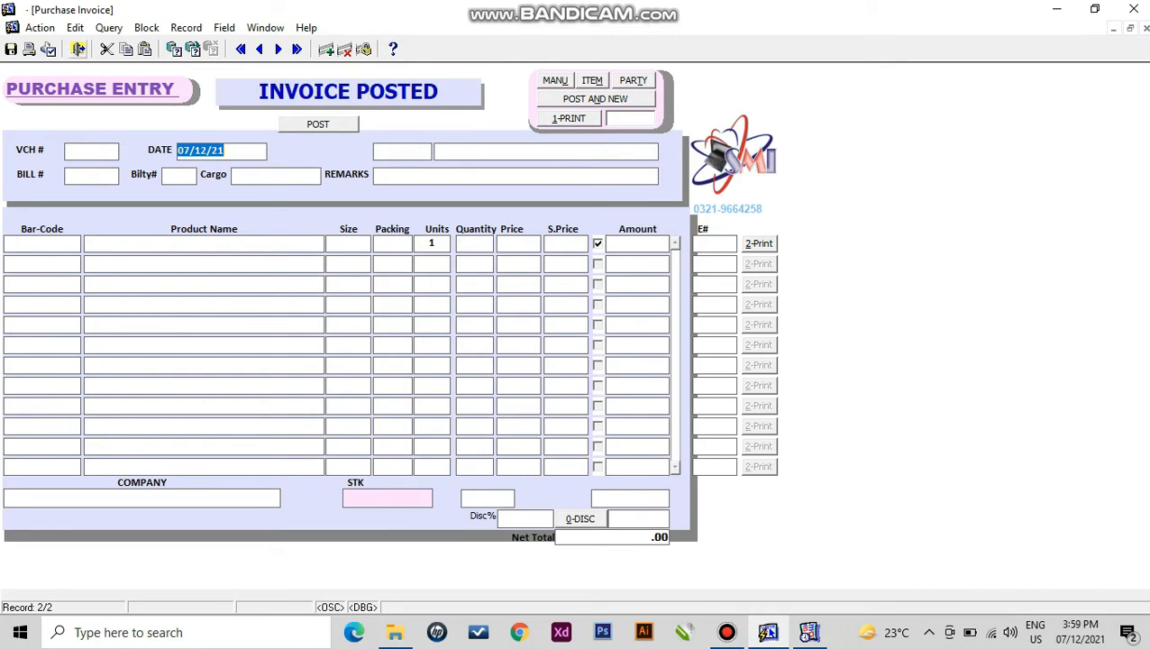
left_click(79, 49)
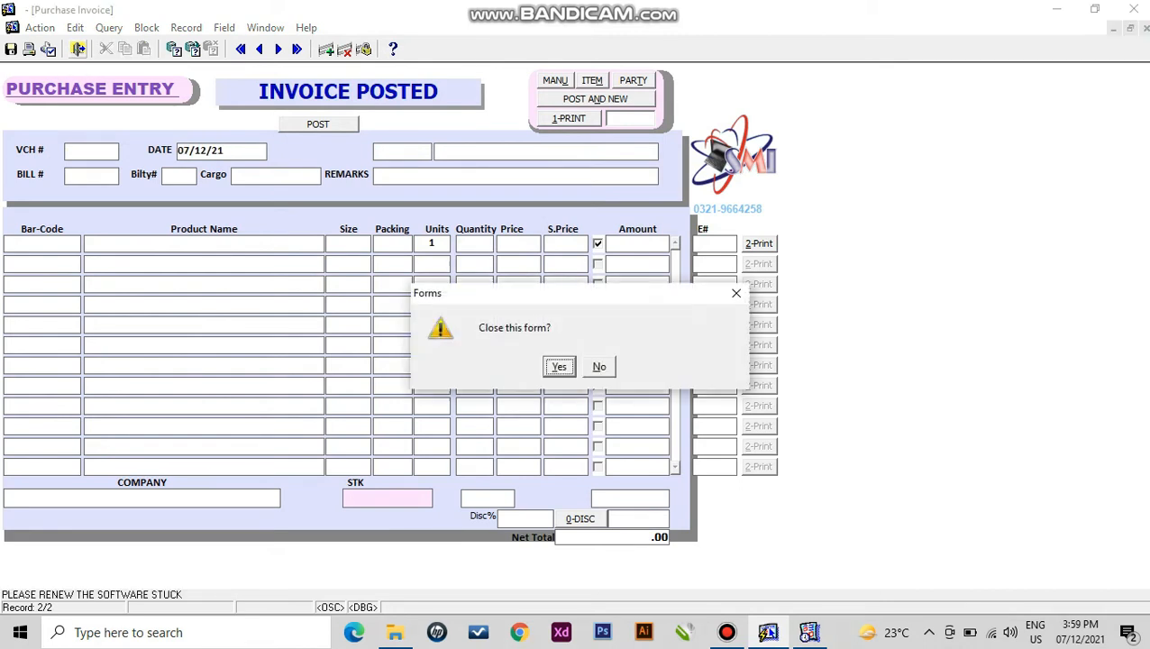
key("Return")
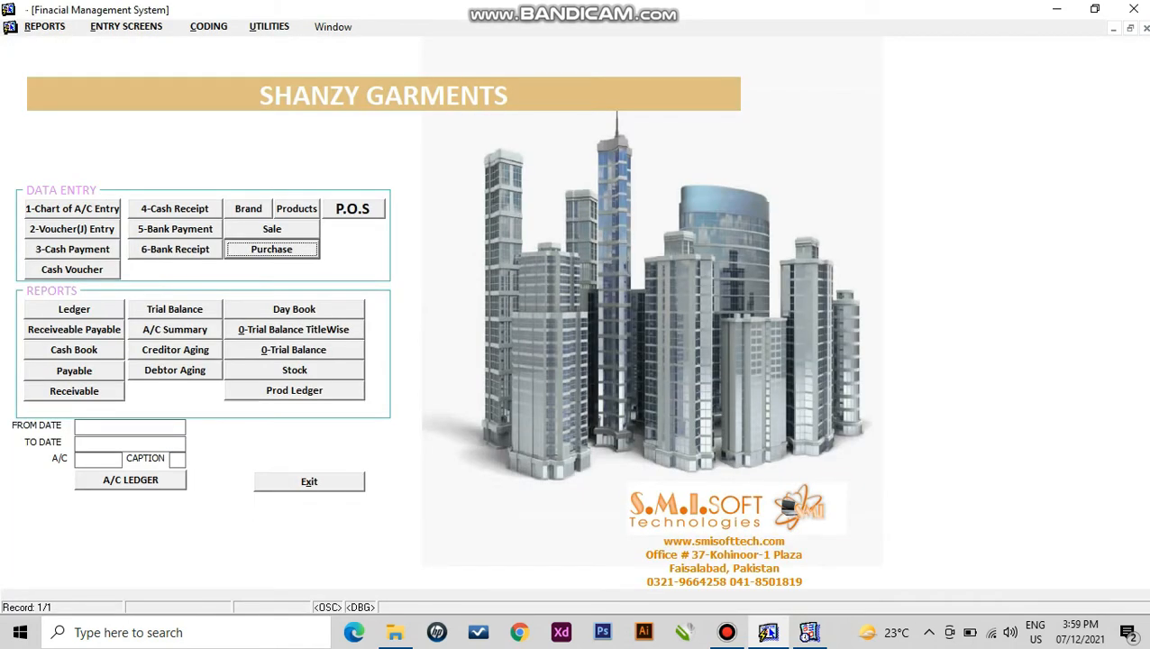
key("Return")
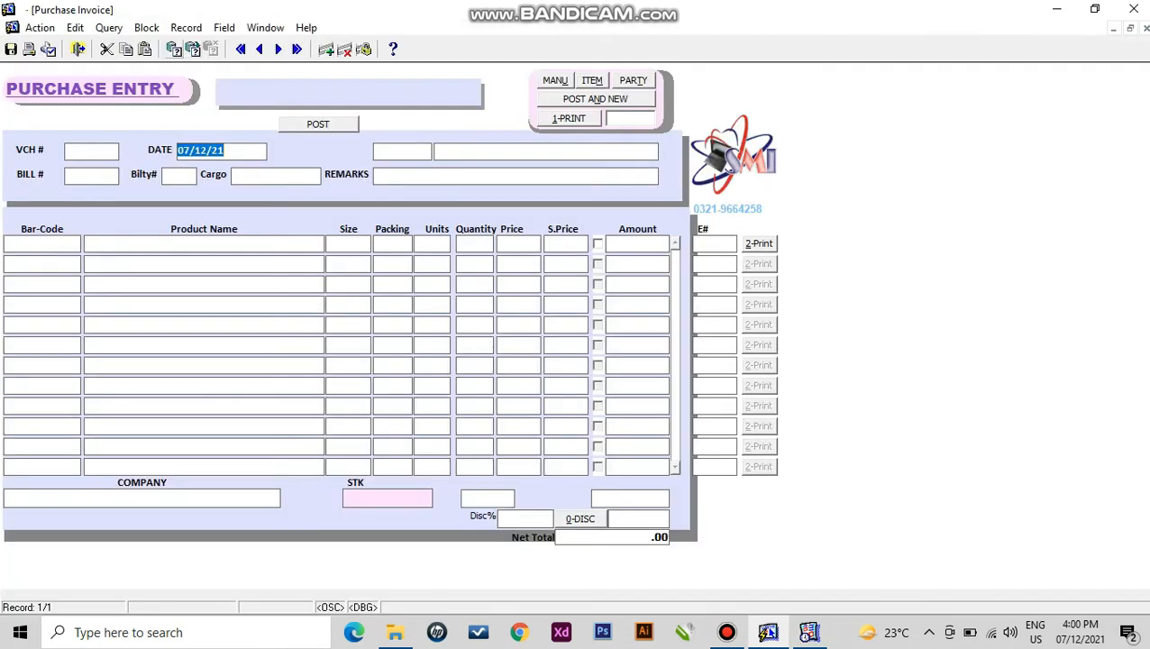
left_click(174, 49)
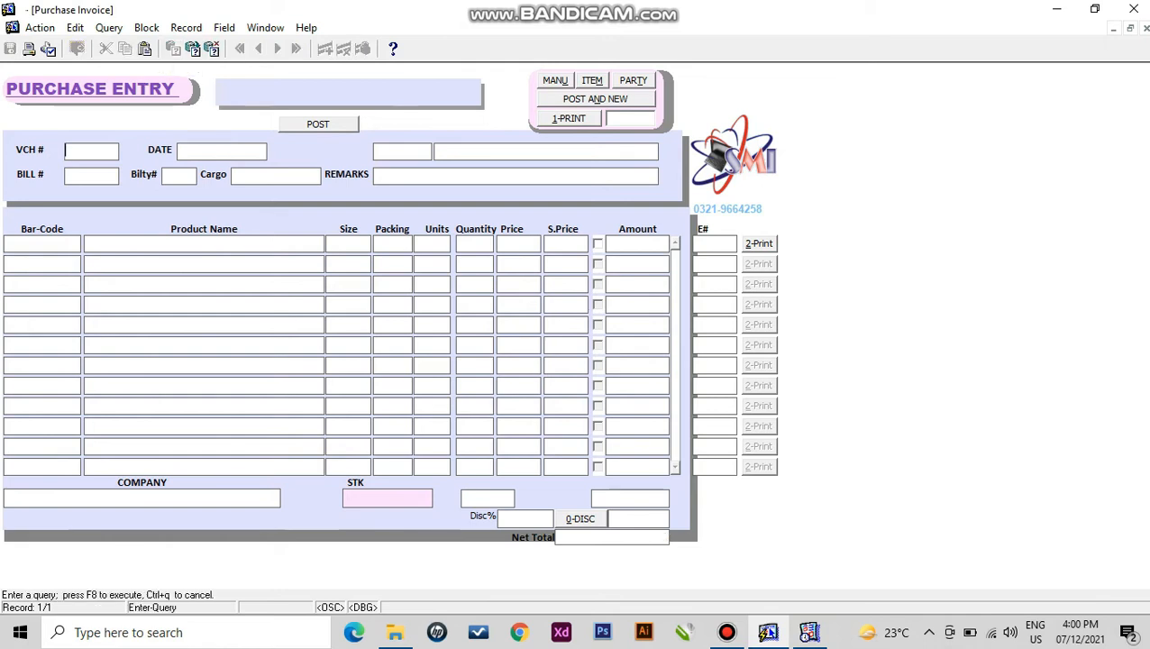
type("1")
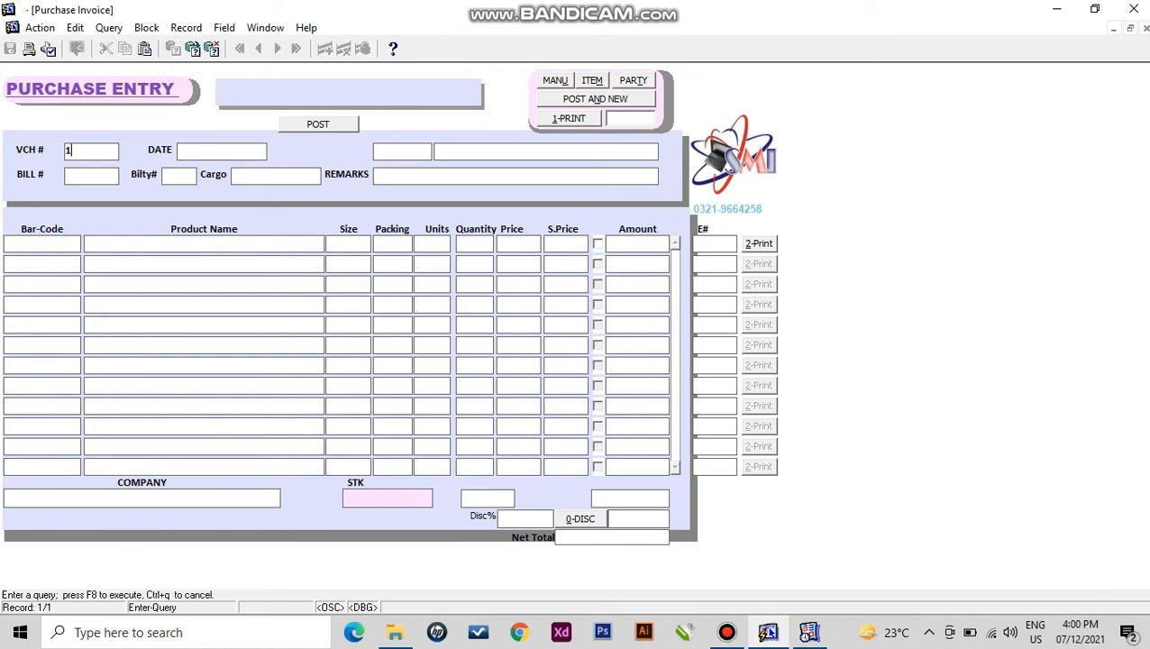
key("F8")
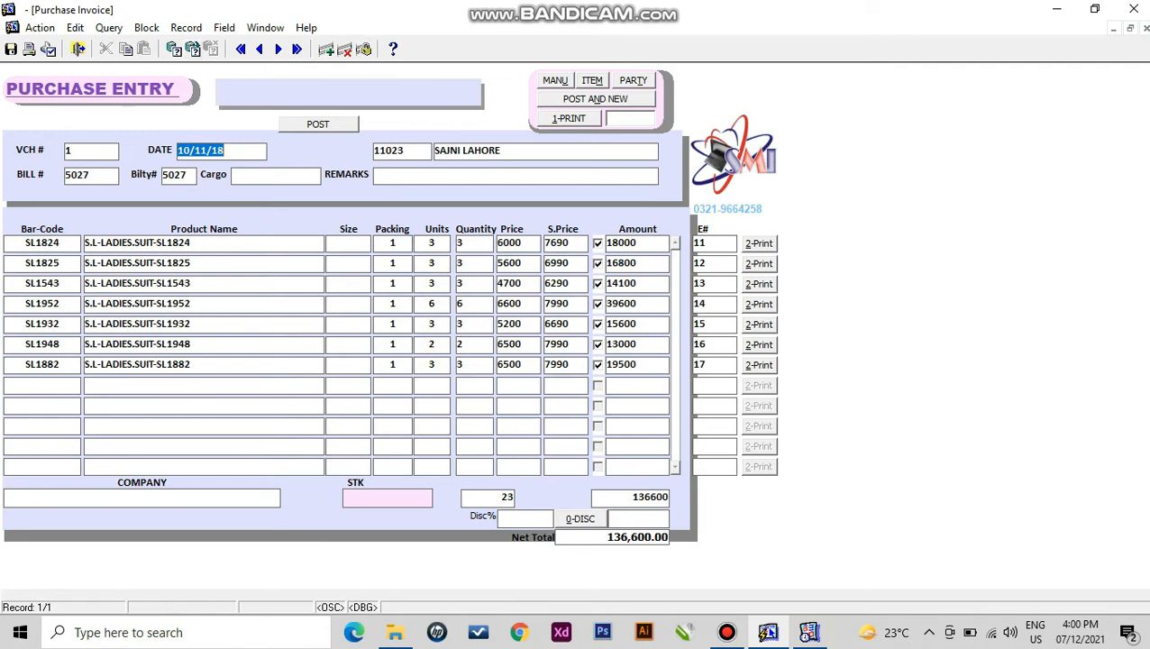
- Delete the extra lines, keeping SL1824 and SL1882, and post the voucher at 37,500
left_click(191, 263)
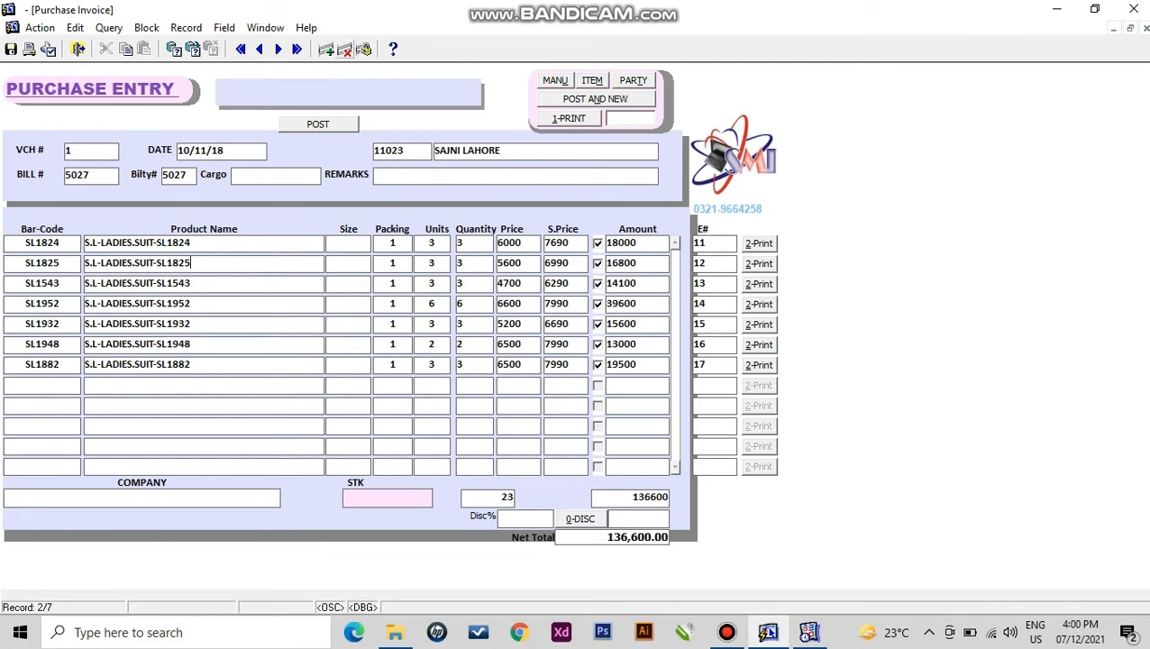
left_click(346, 49)
left_click(346, 50)
left_click(345, 49)
left_click(345, 50)
left_click(345, 49)
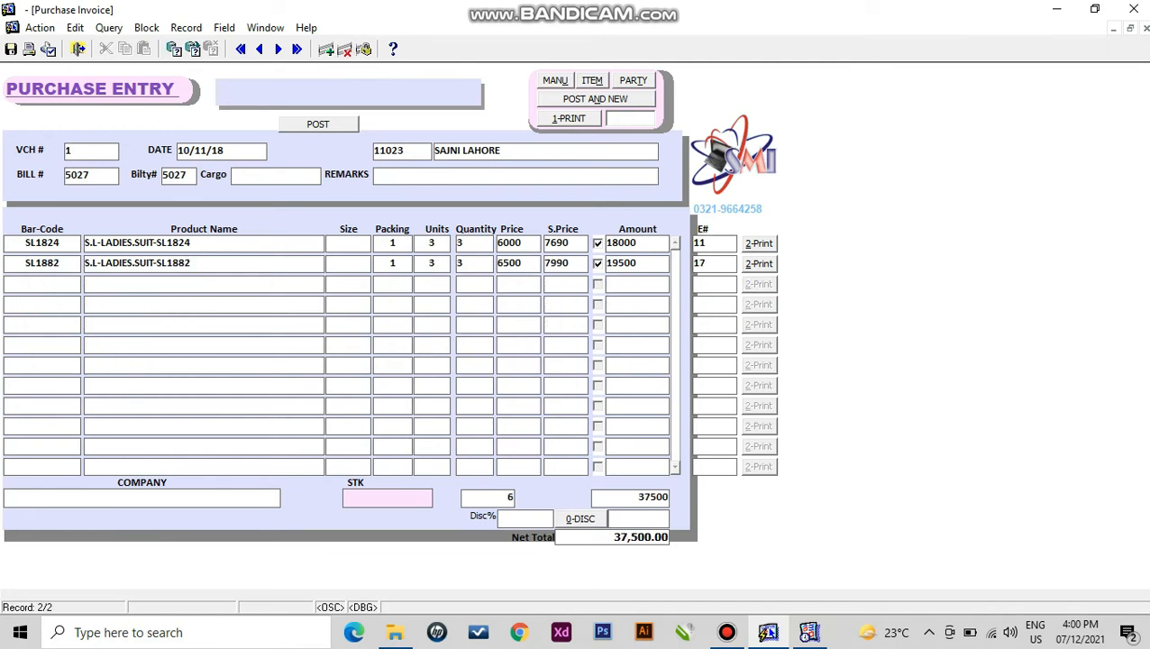
left_click(318, 125)
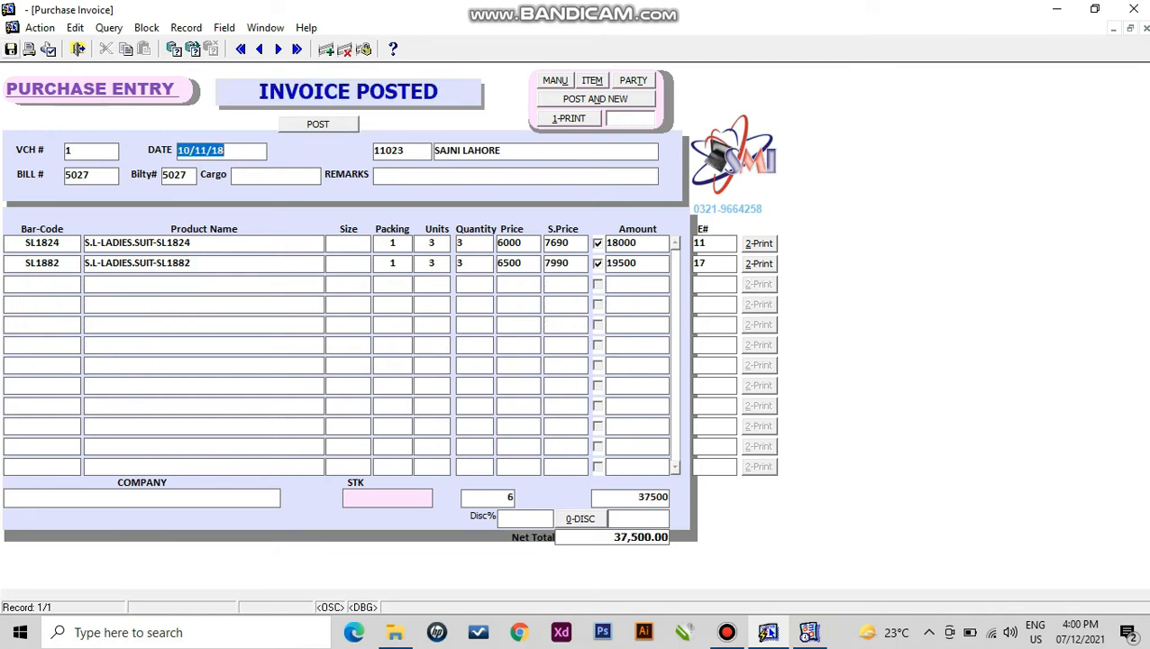
left_click(78, 49)
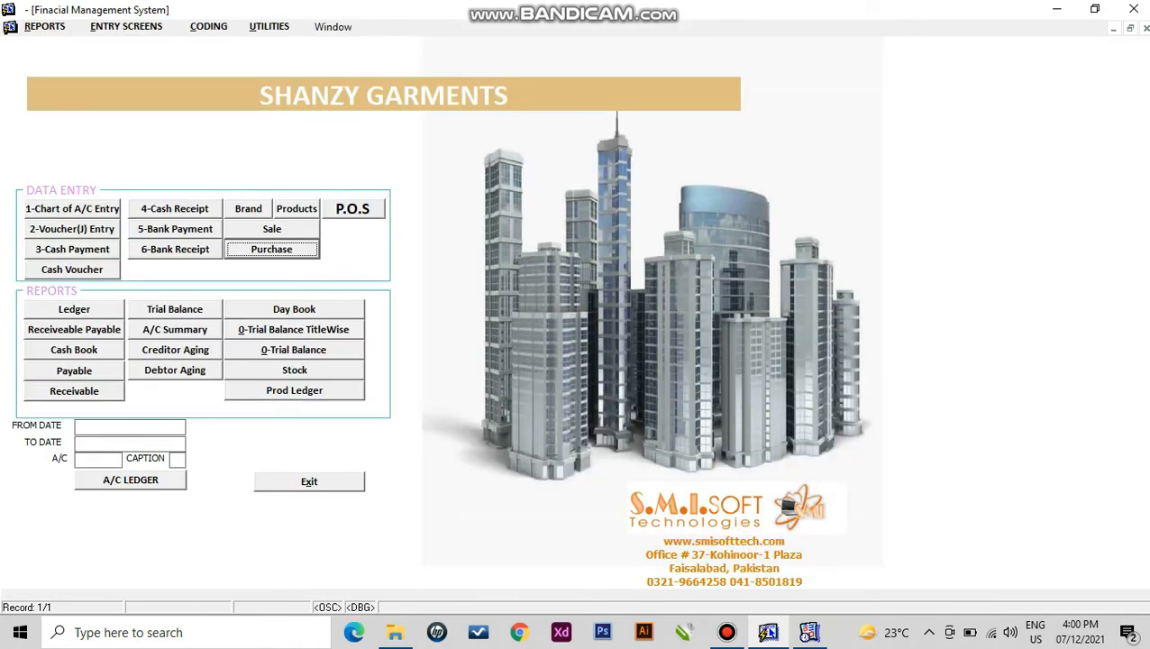
- Start a new sale invoice dated 07/12/19 for CASH customer 30001 and choose its salesman
key("Up")
key("Return")
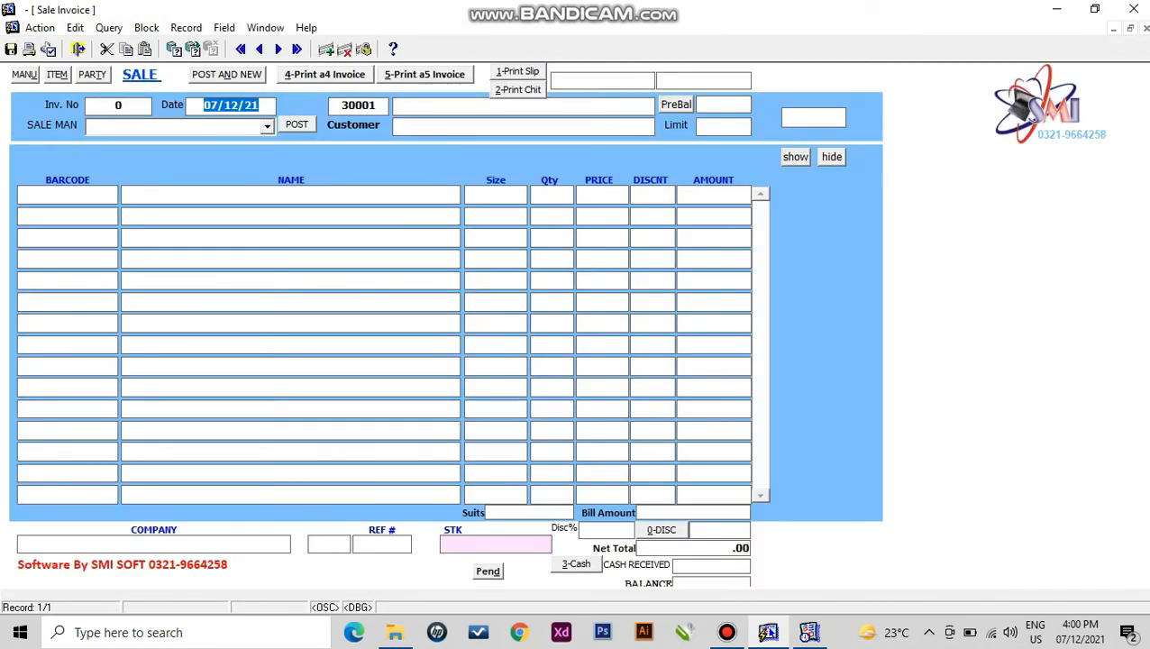
key("Right")
key("BackSpace")
key("BackSpace")
type("19")
key("Return")
key("Return")
key("Return")
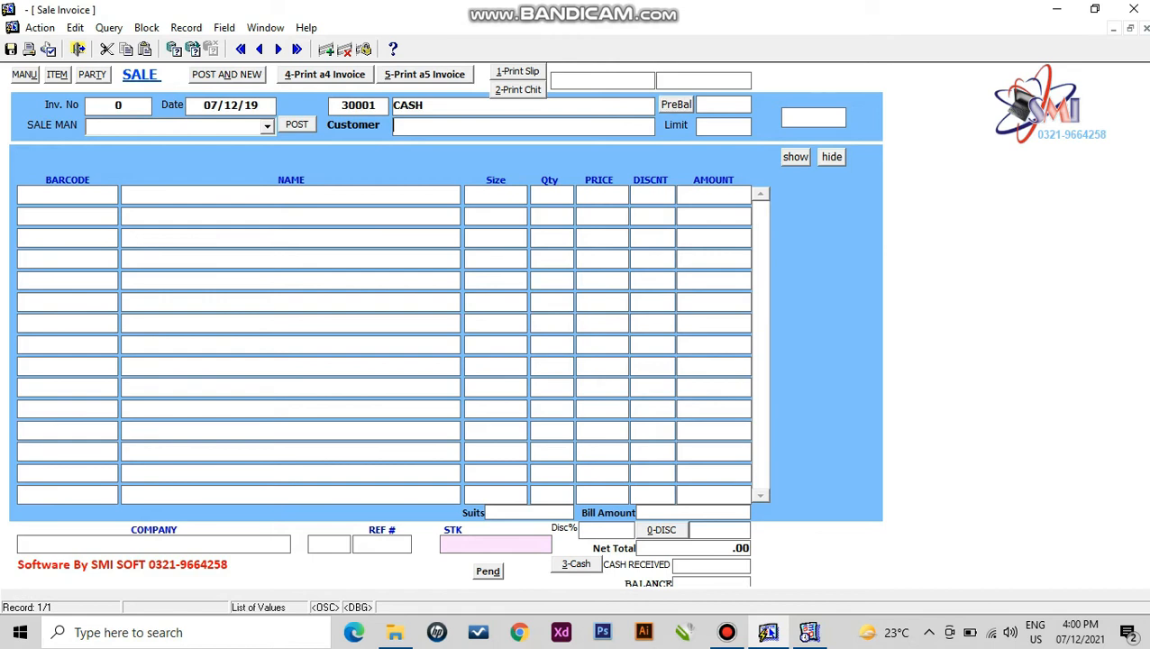
left_click(267, 127)
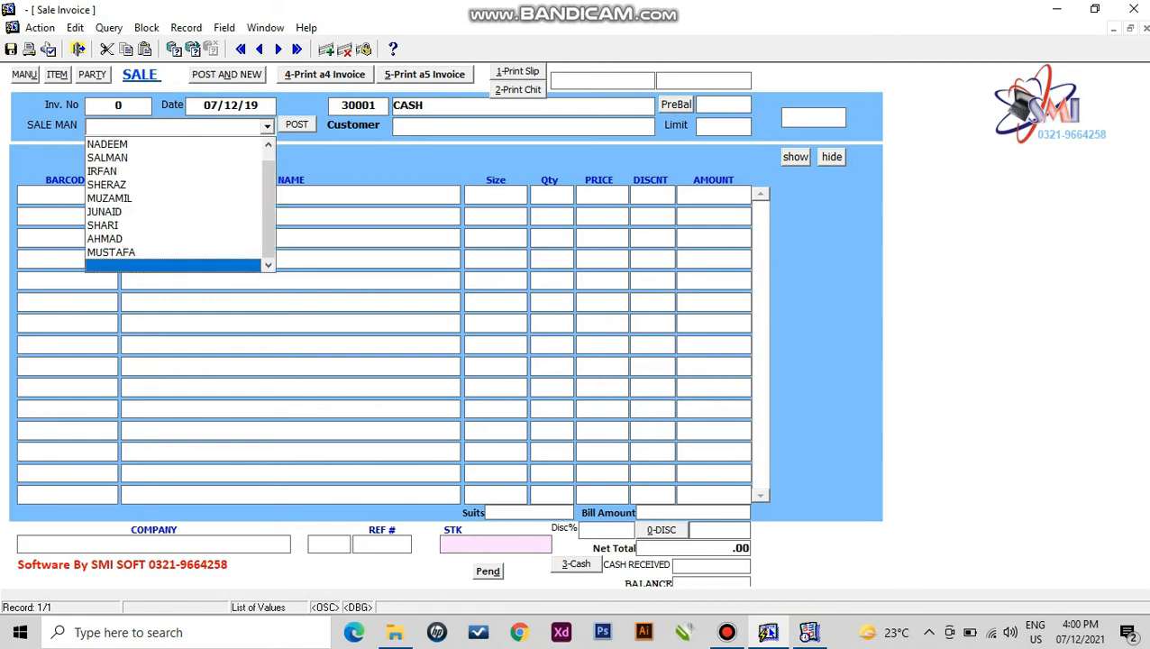
left_click(172, 237)
key("Return")
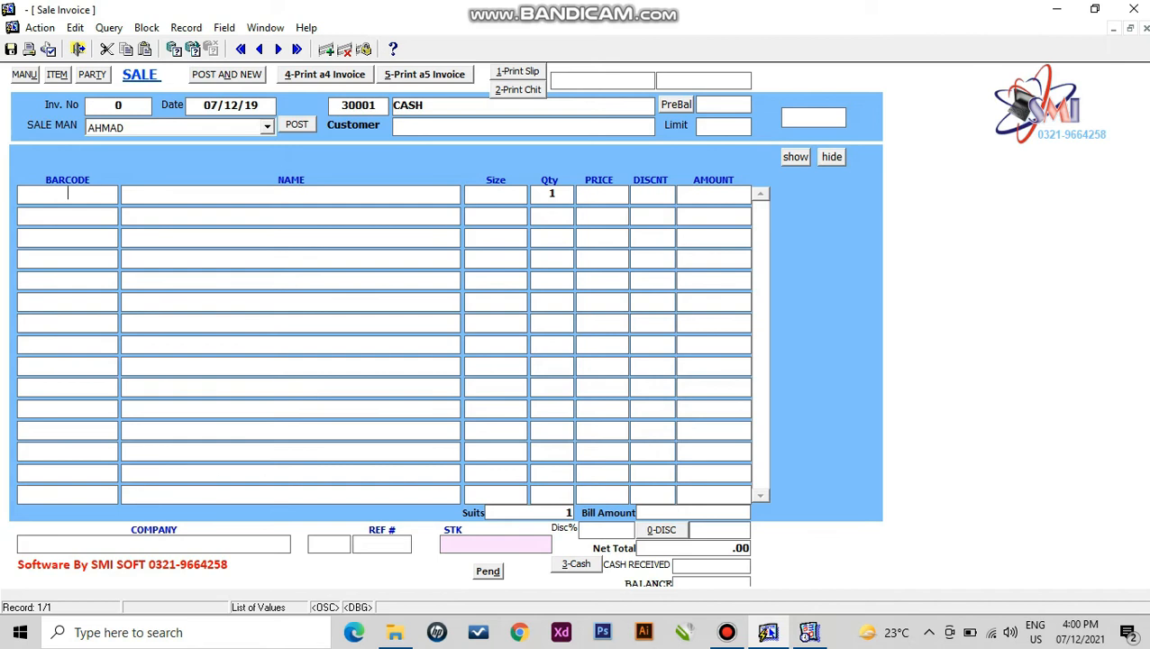
- Add AF2024 as the first line with quantity 1 and a 90 discount
key("F9")
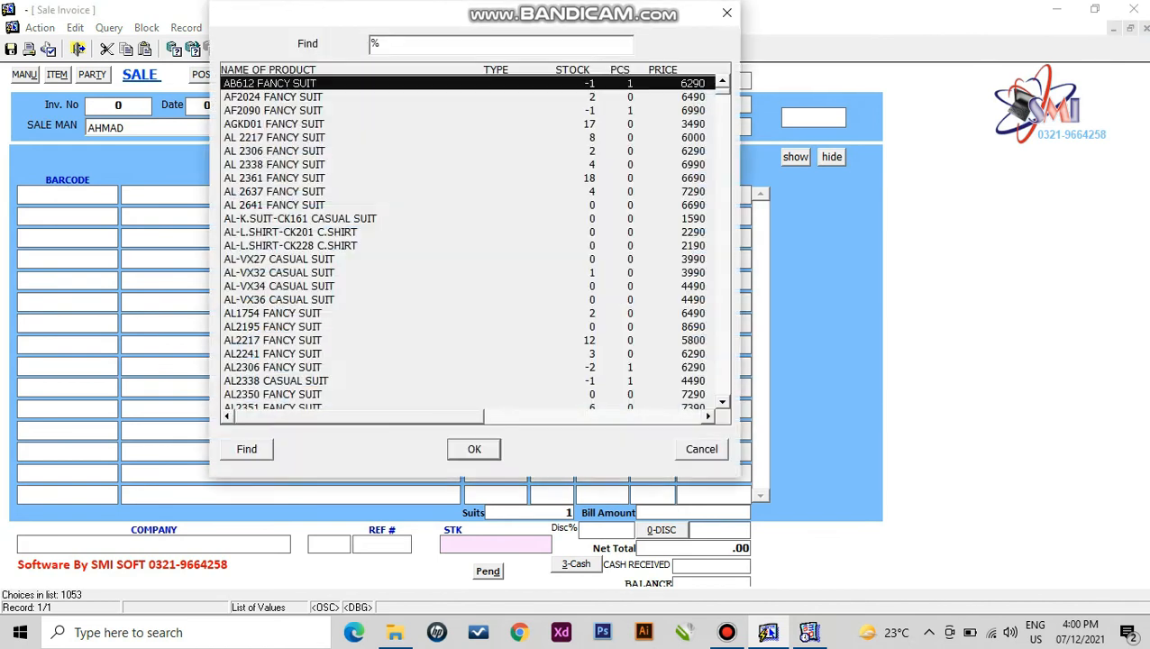
key("Down")
key("Return")
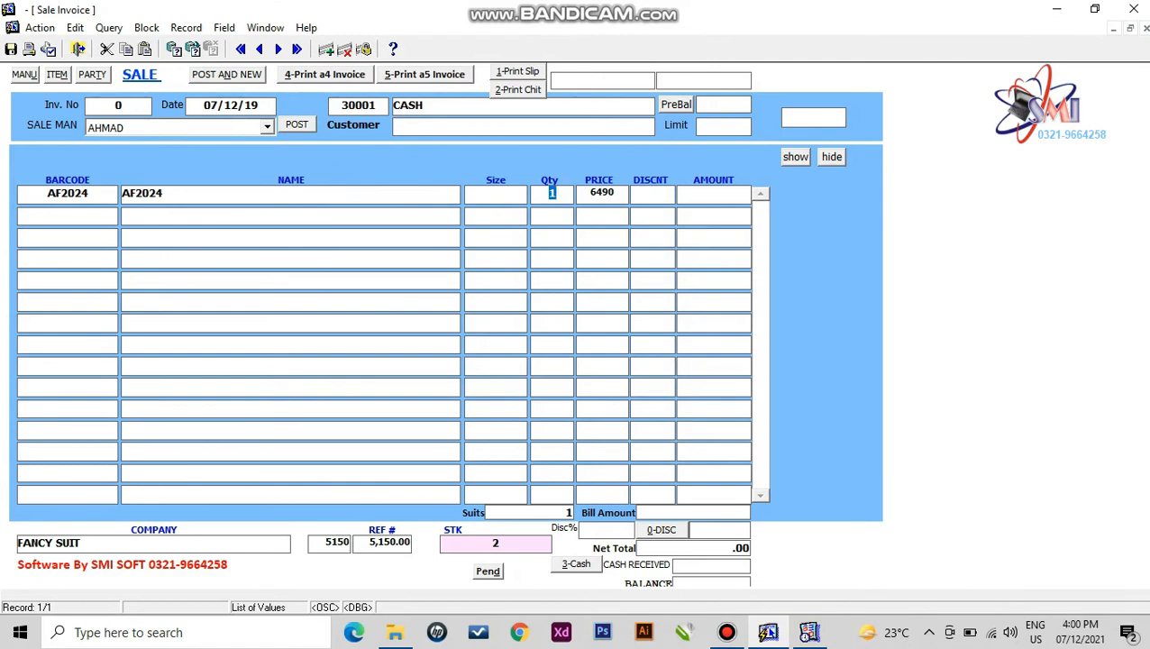
key("Return")
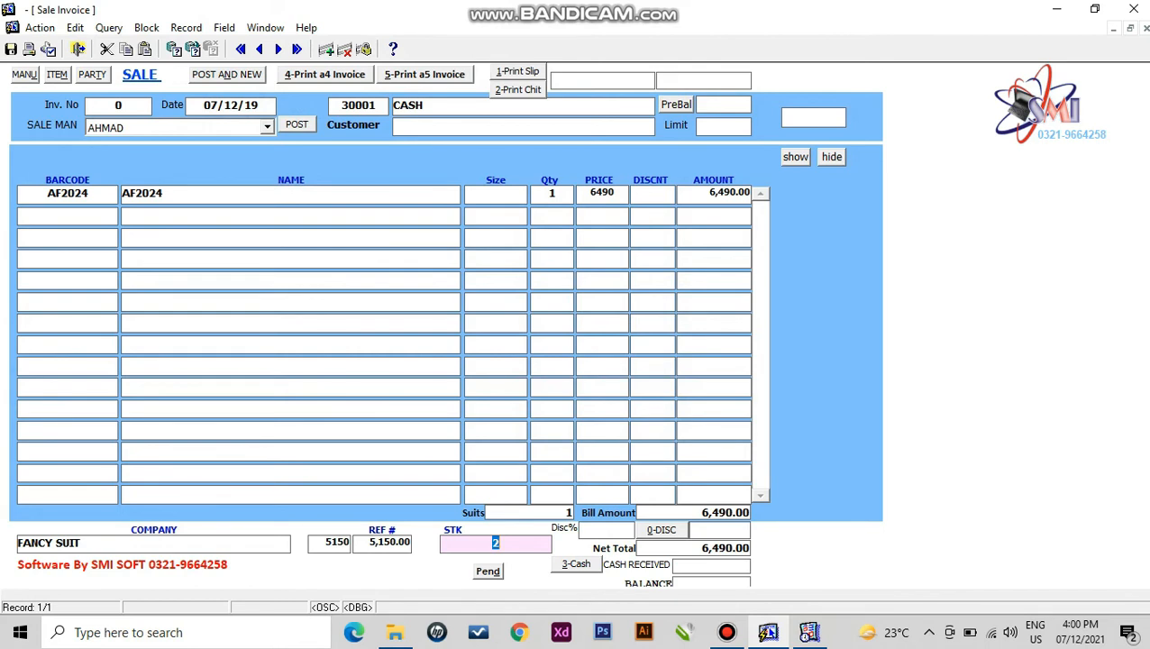
key("Return")
key("Return")
type("2")
key("BackSpace")
type("90")
key("Return")
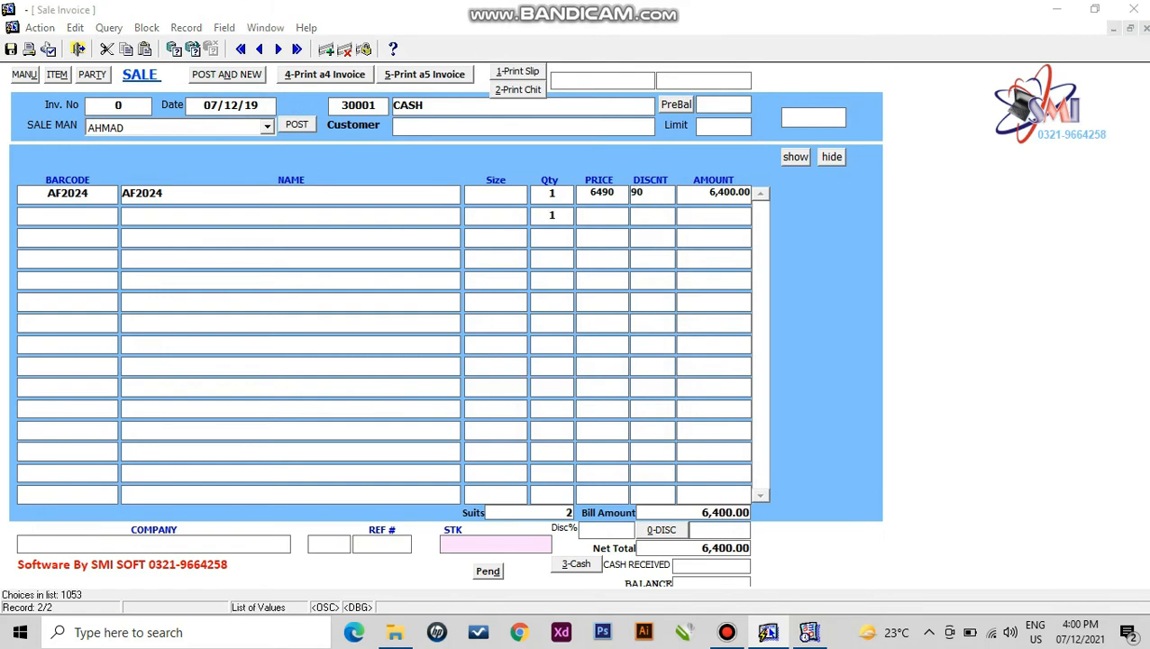
- Add AF2090 as the second line with a 9 discount
key("F9")
key("Down")
key("Down")
key("Return")
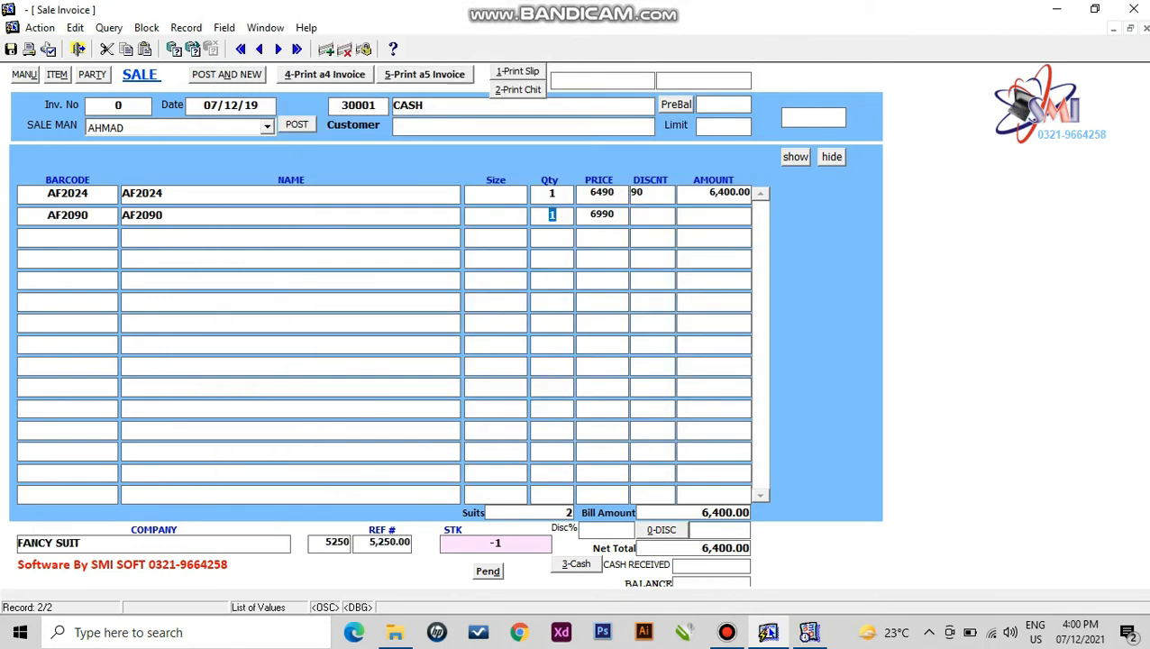
key("Return")
key("Return")
type("9")
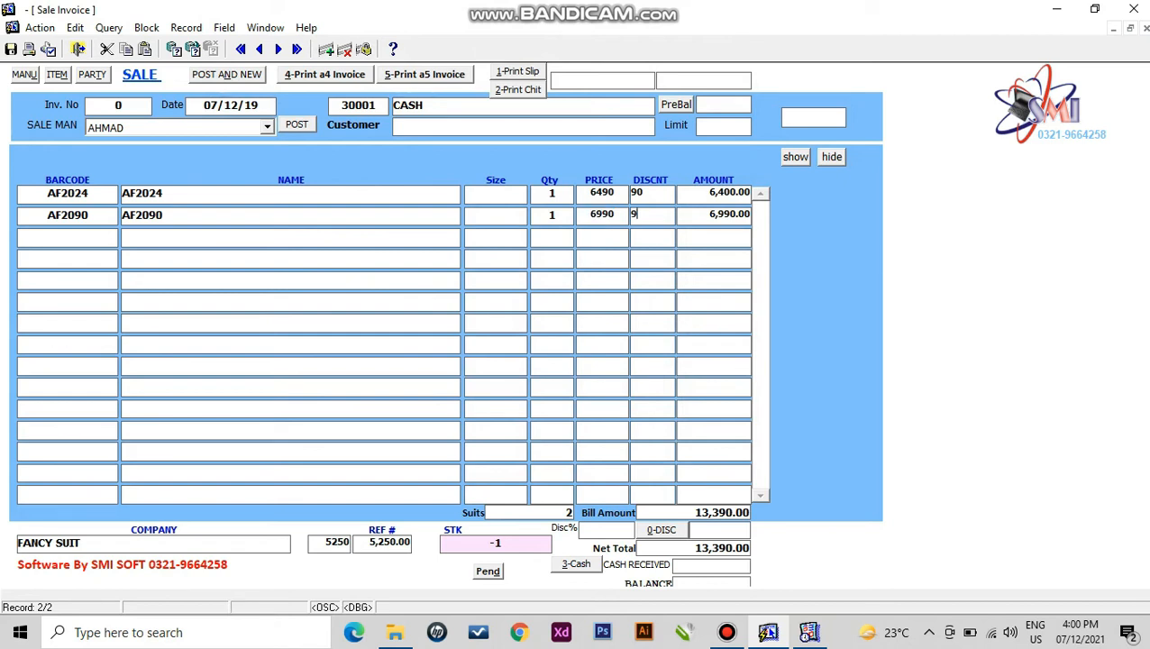
key("Return")
- Apply an 81 bill discount, then save and post invoice 2239 at 13,300
type("81")
key("Return")
key("F10")
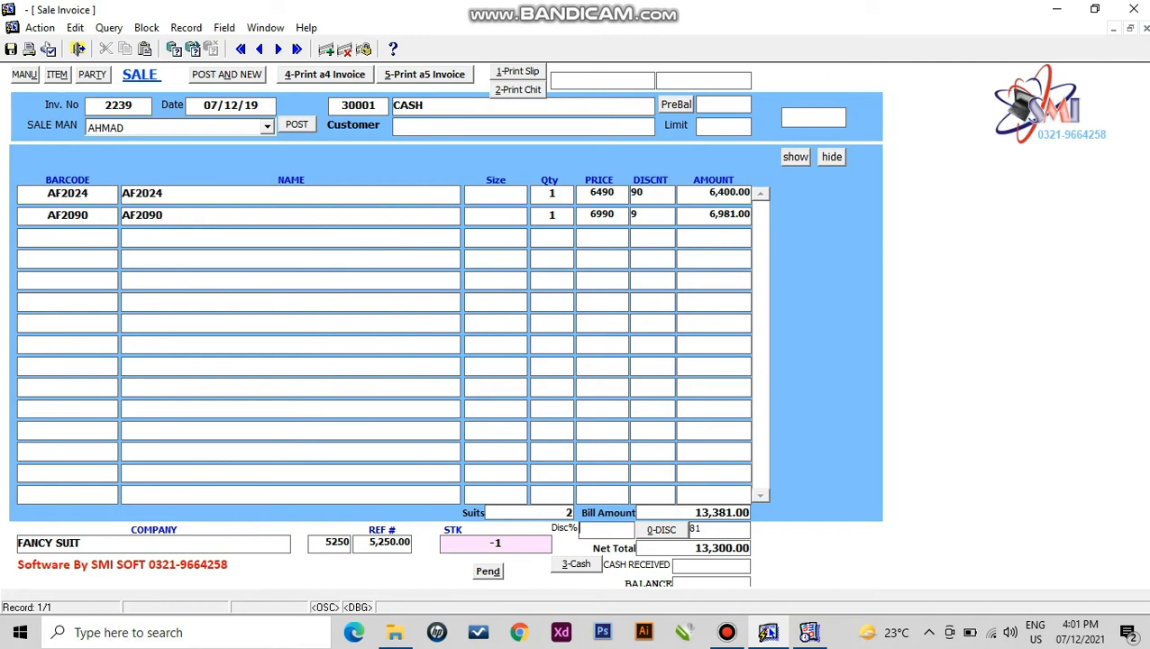
key("alt+1")
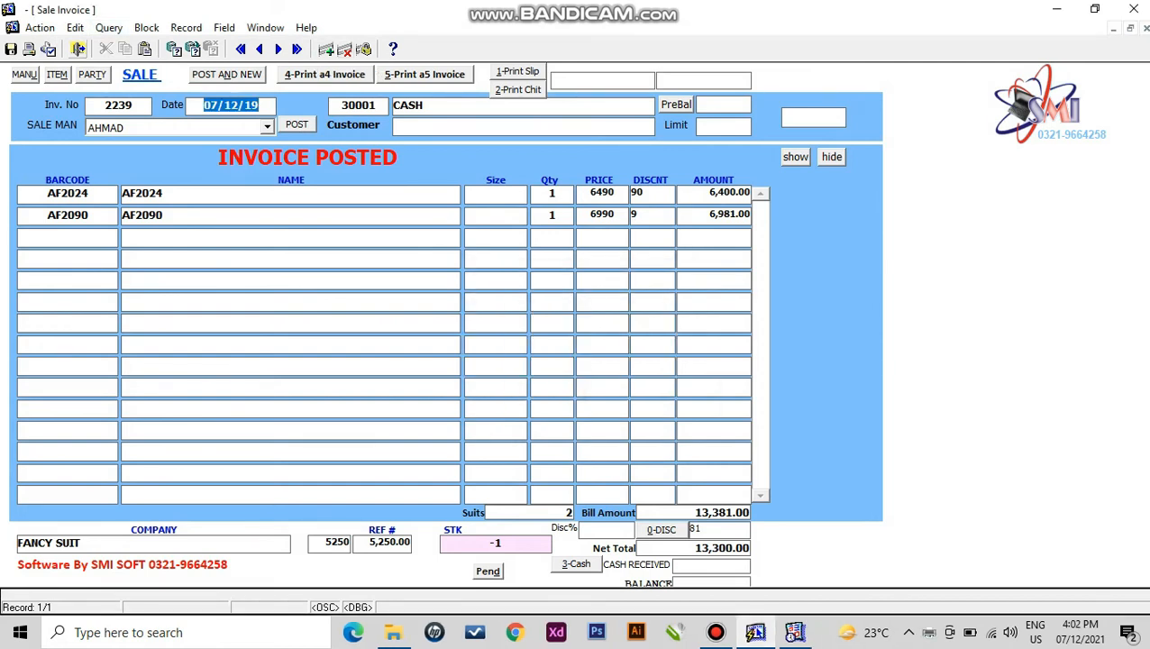
left_click(78, 49)
- Preview the Sale Invoice Summary report full screen using the suggested dates
left_click(44, 26)
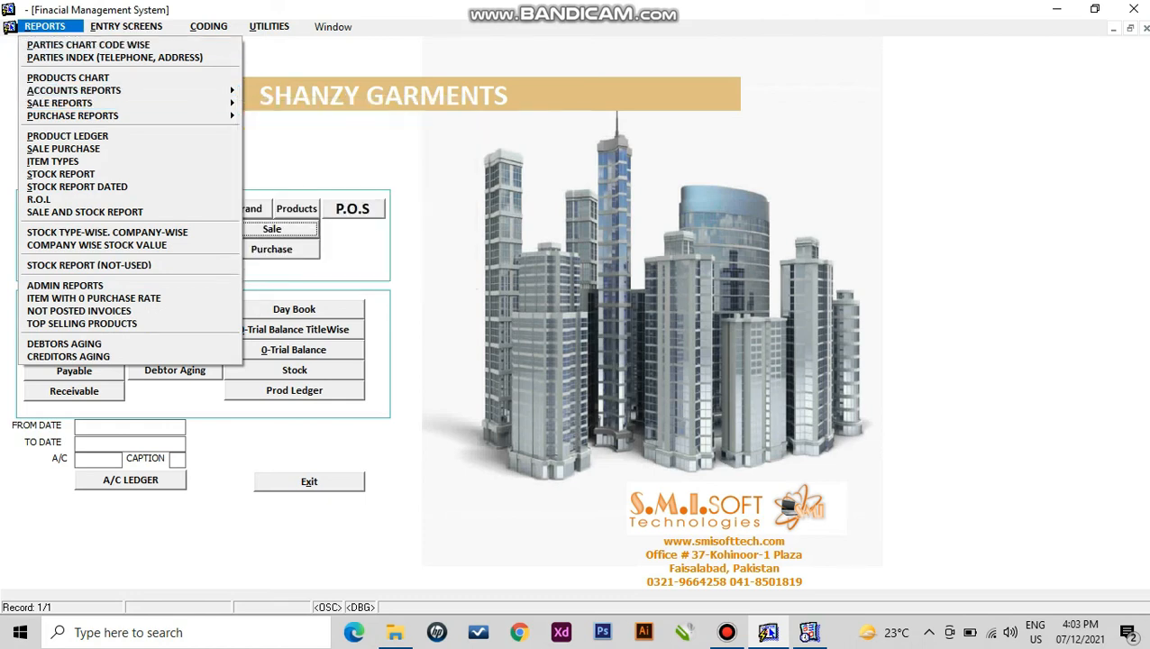
mouse_move(118, 103)
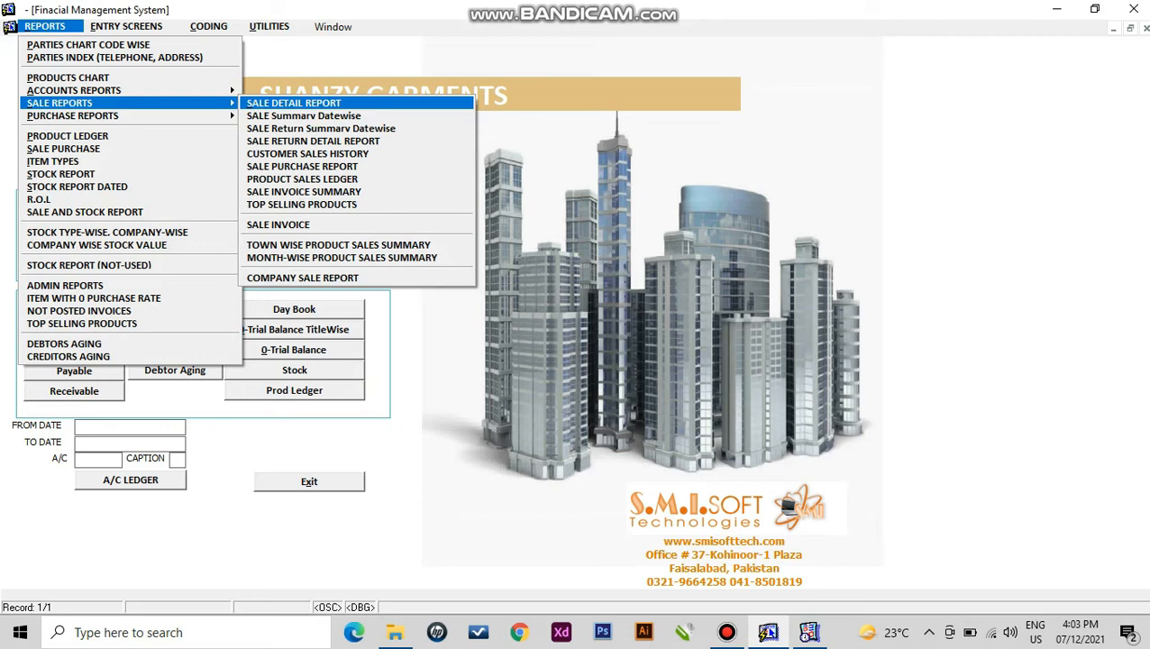
key("Up")
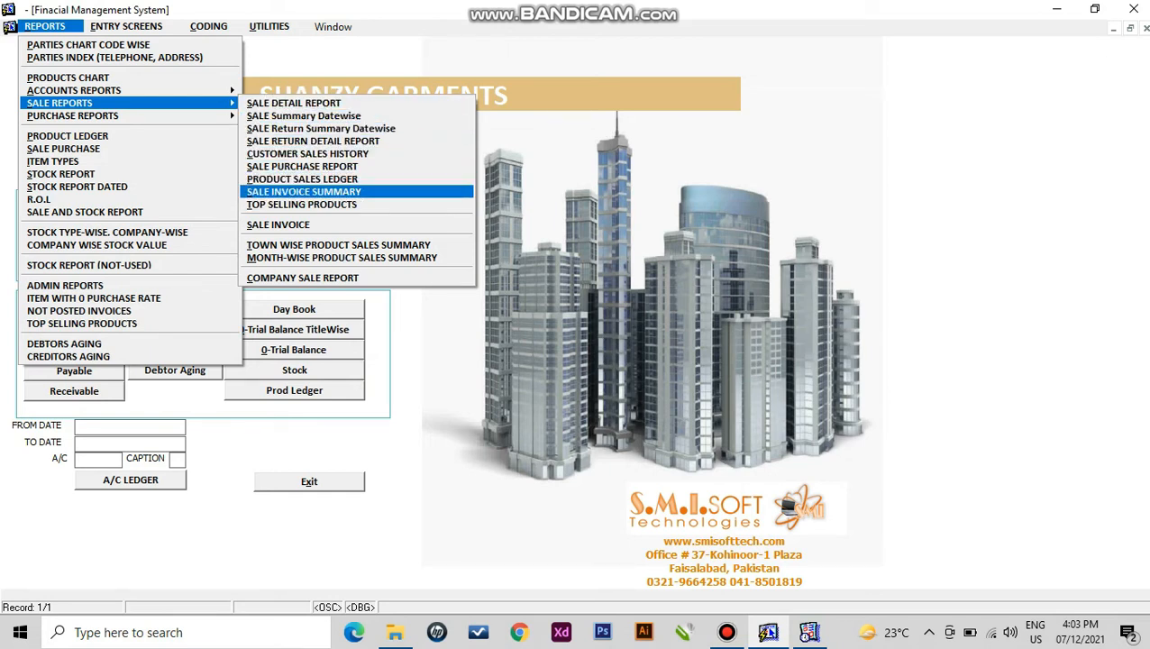
key("Return")
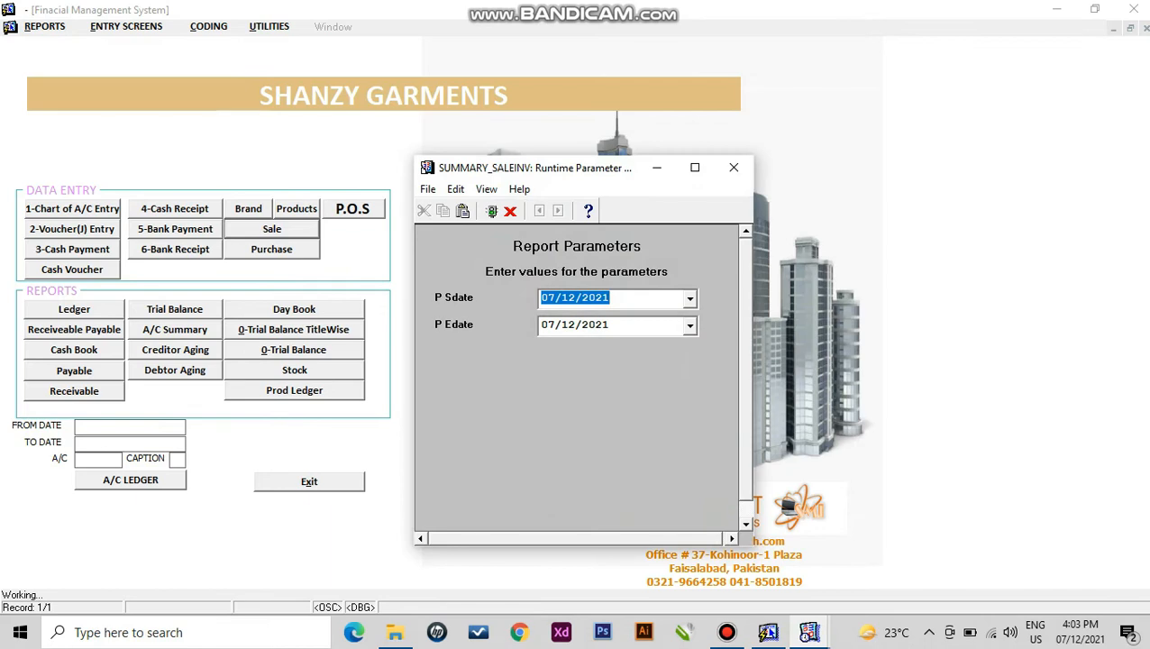
key("Right")
left_click(491, 211)
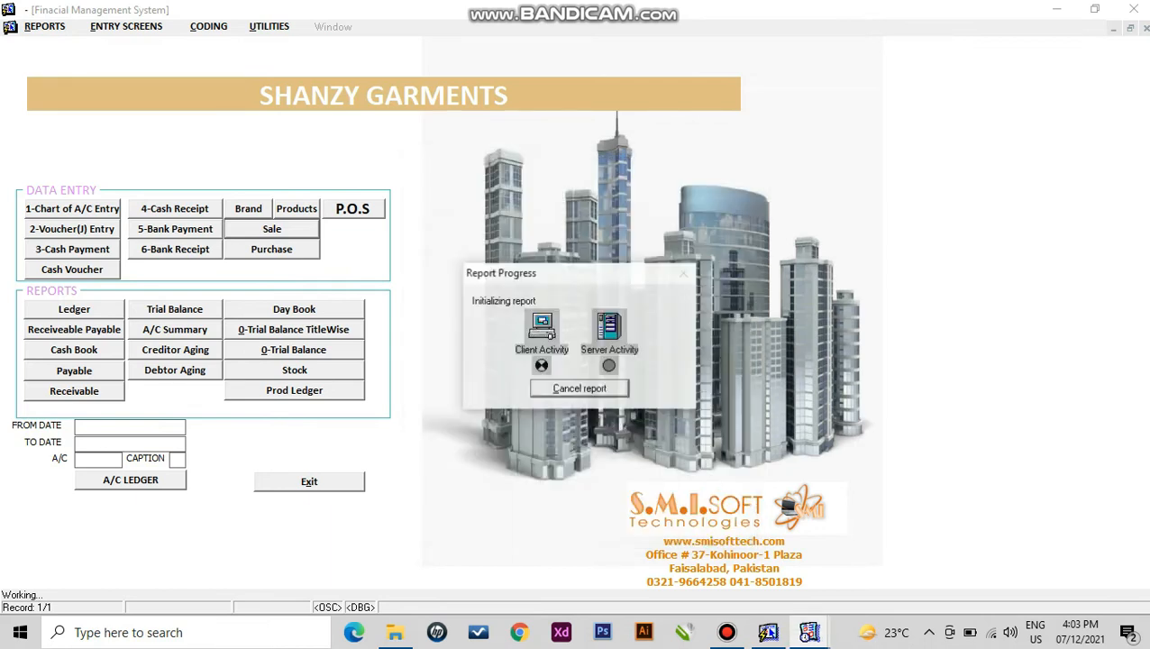
left_click(818, 48)
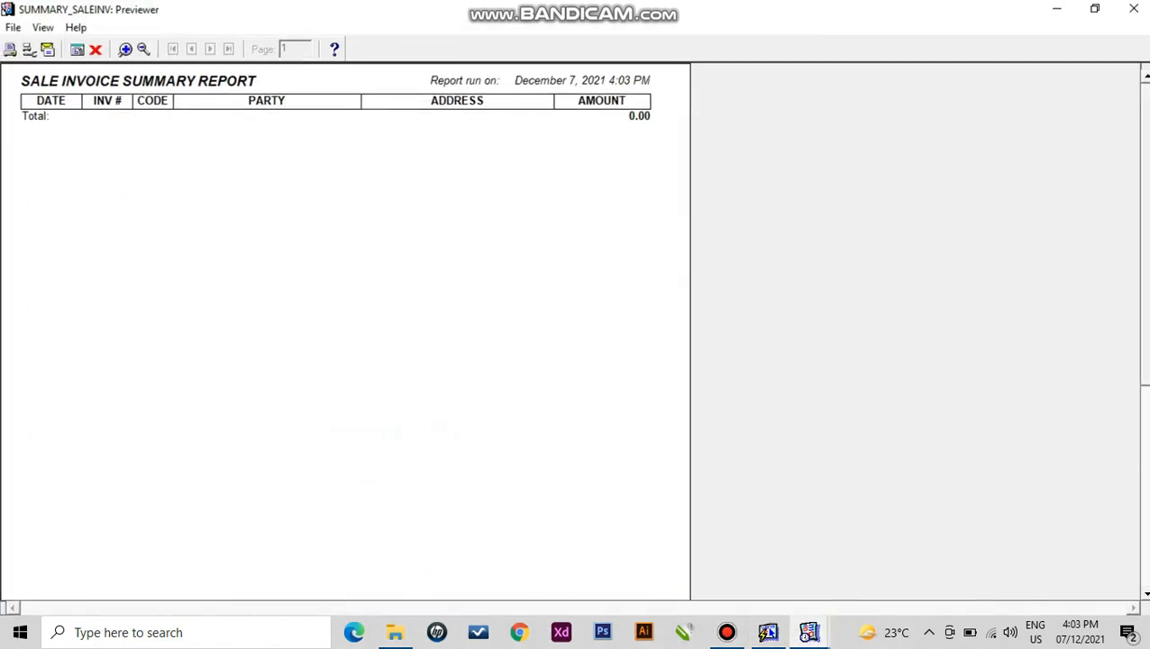
left_click(96, 50)
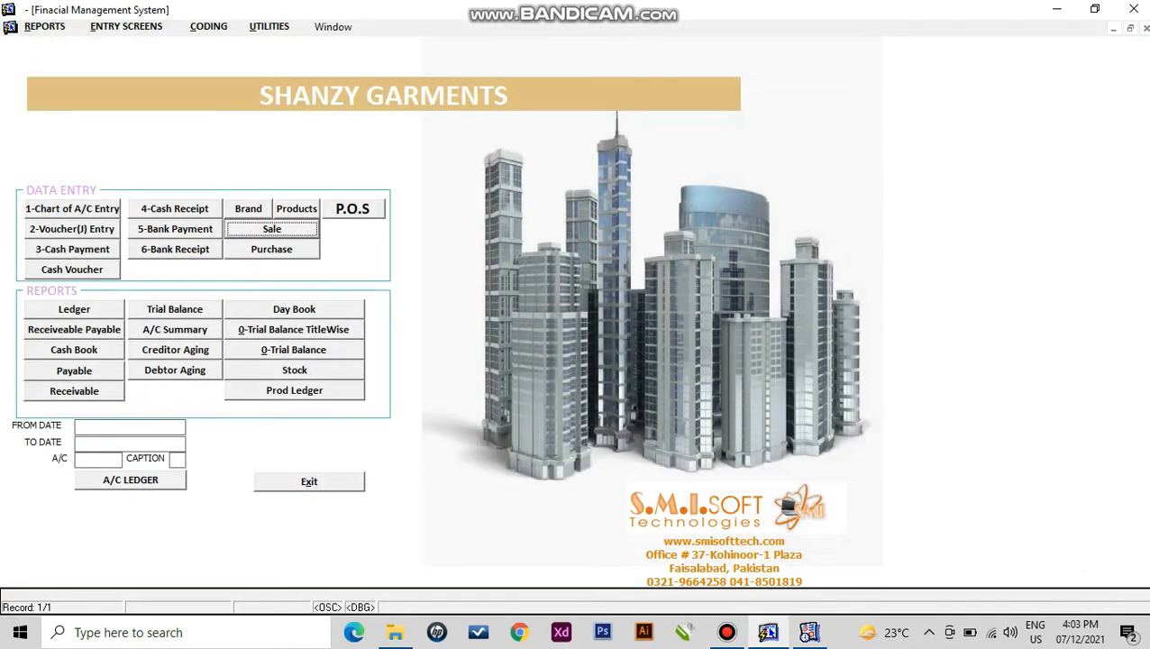
- Rerun the Sale Invoice Summary report to confirm invoice 2239 for CASH at 13,381.00
left_click(45, 27)
mouse_move(60, 102)
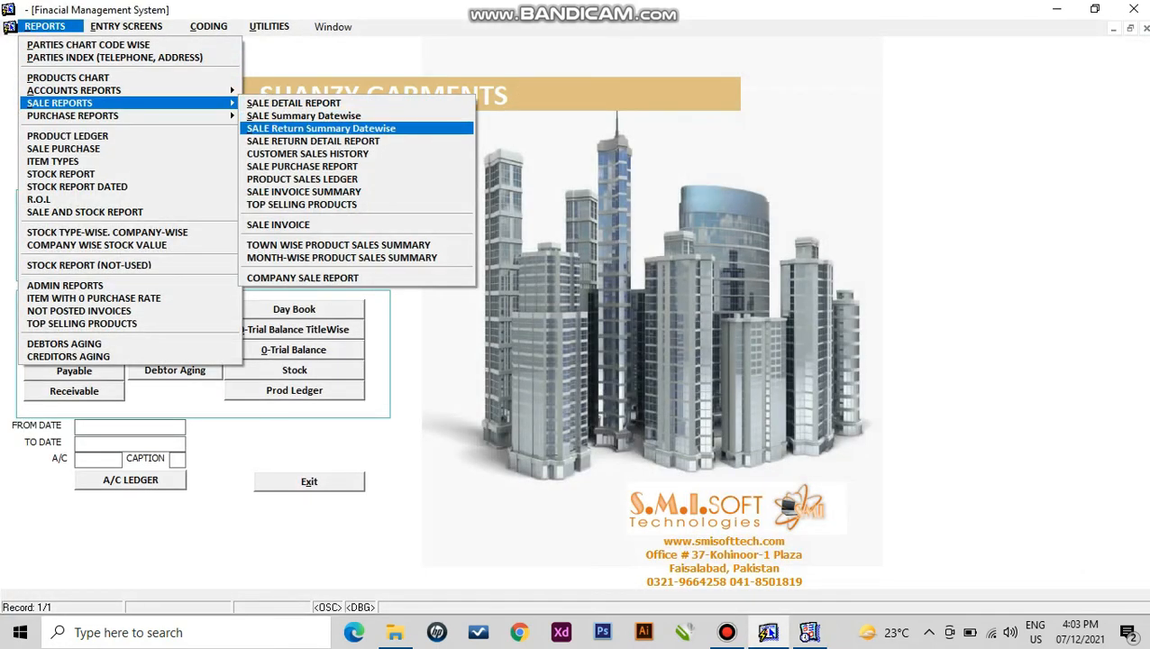
left_click(304, 191)
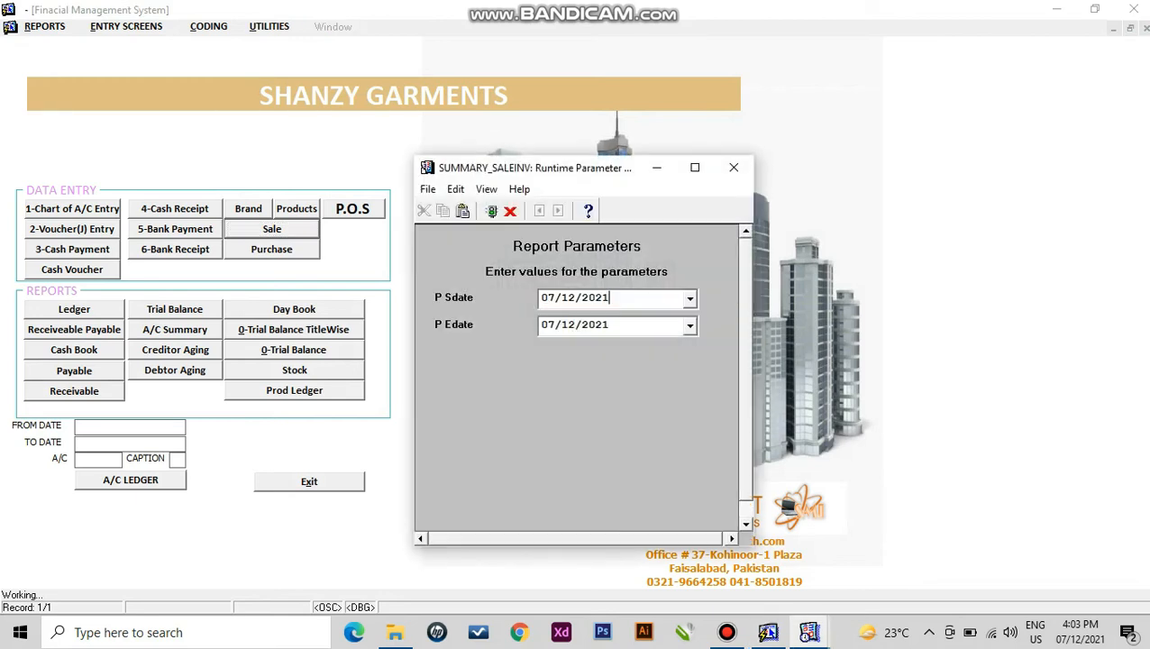
key("Return")
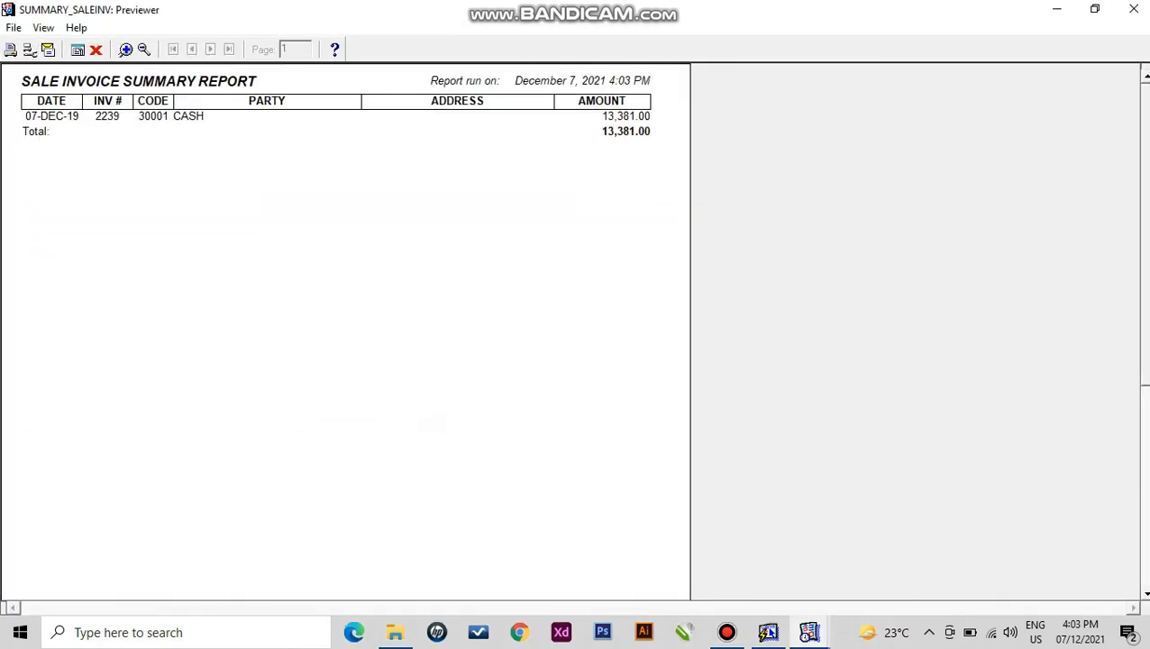
left_click(95, 50)
left_click(45, 27)
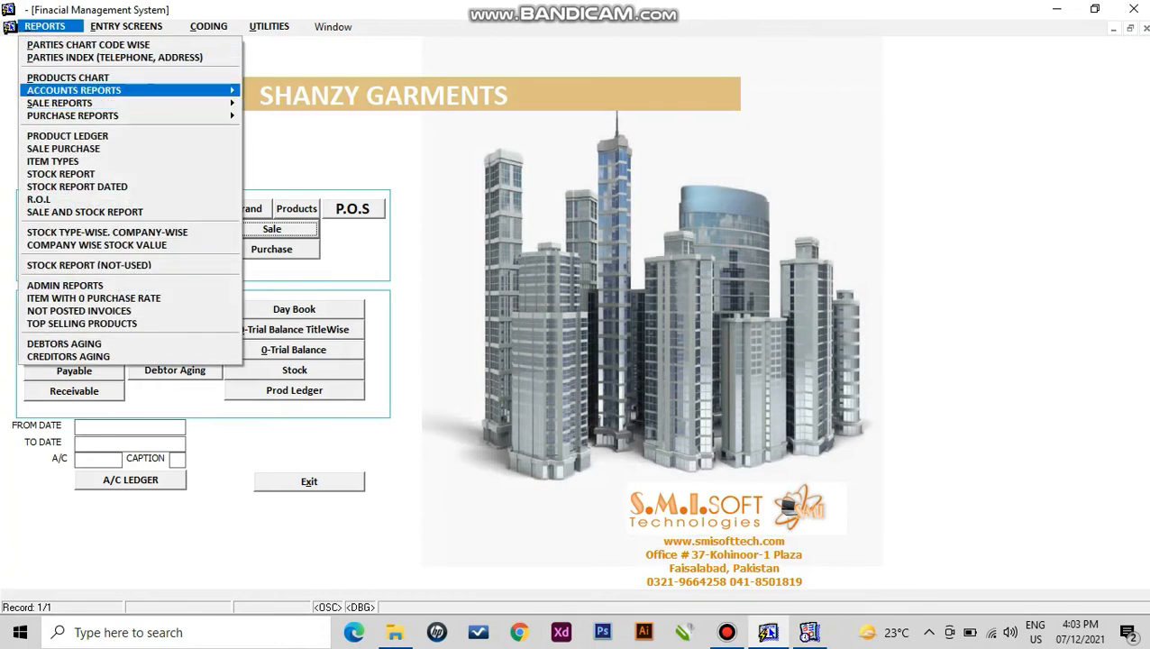
- Preview the Sale Detail Report from 07/12/19 to 07/12/21 full screen, itemising AF2024 and AF2090
left_click(298, 102)
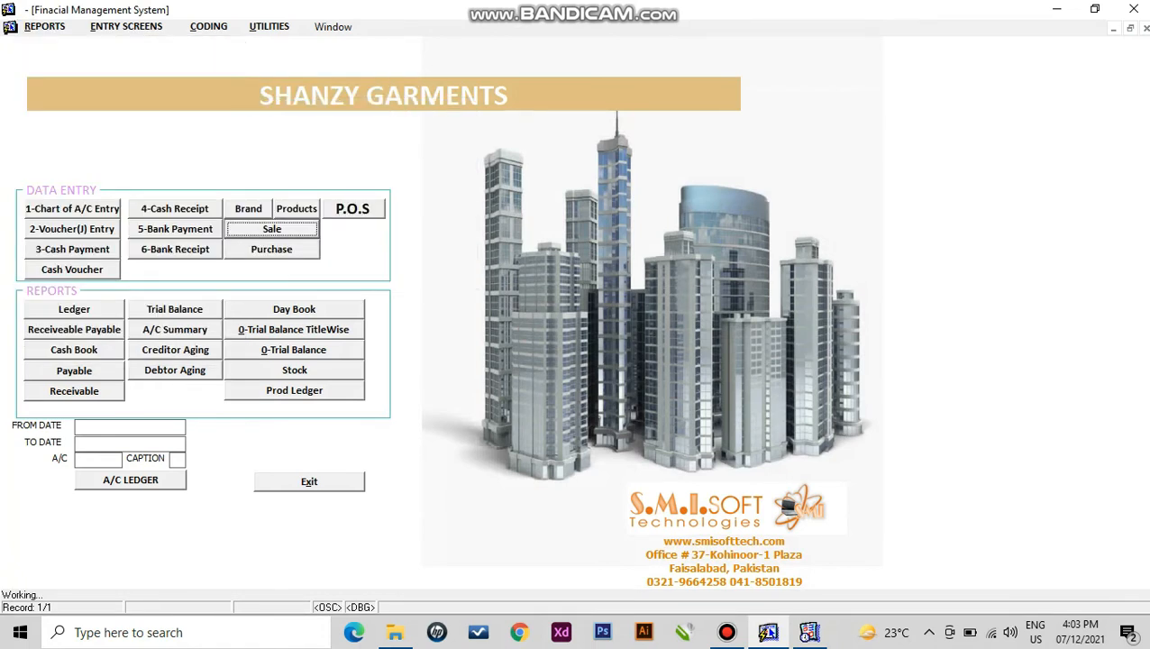
key("shift+Left")
key("shift+Left")
type("19")
key("shift+Home")
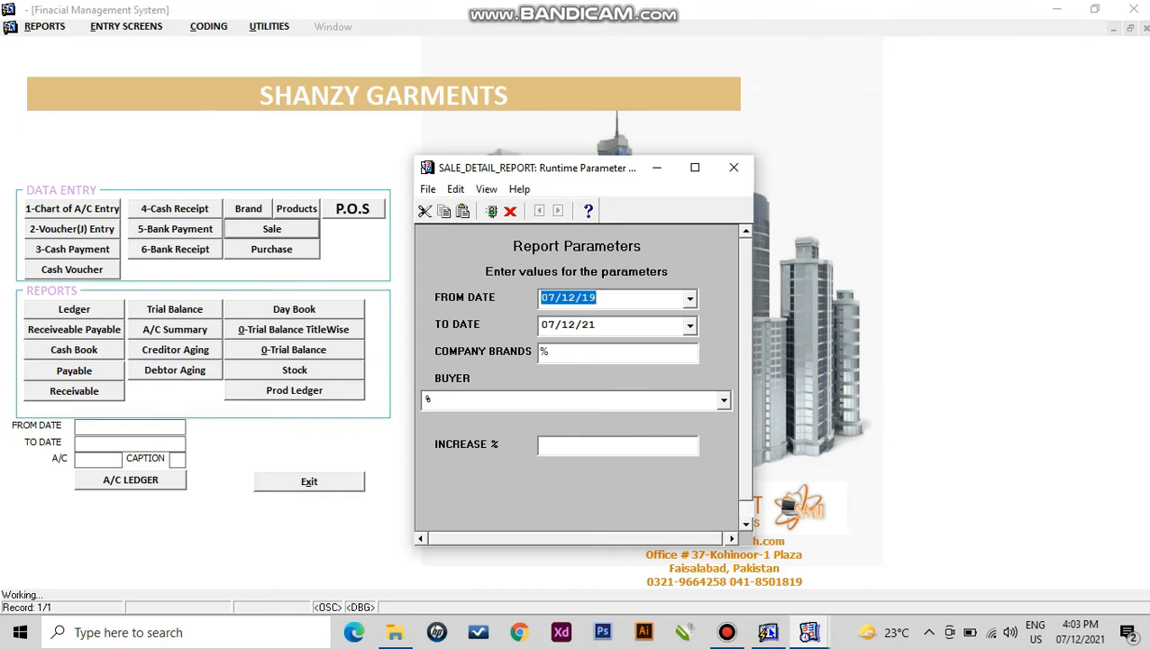
key("Return")
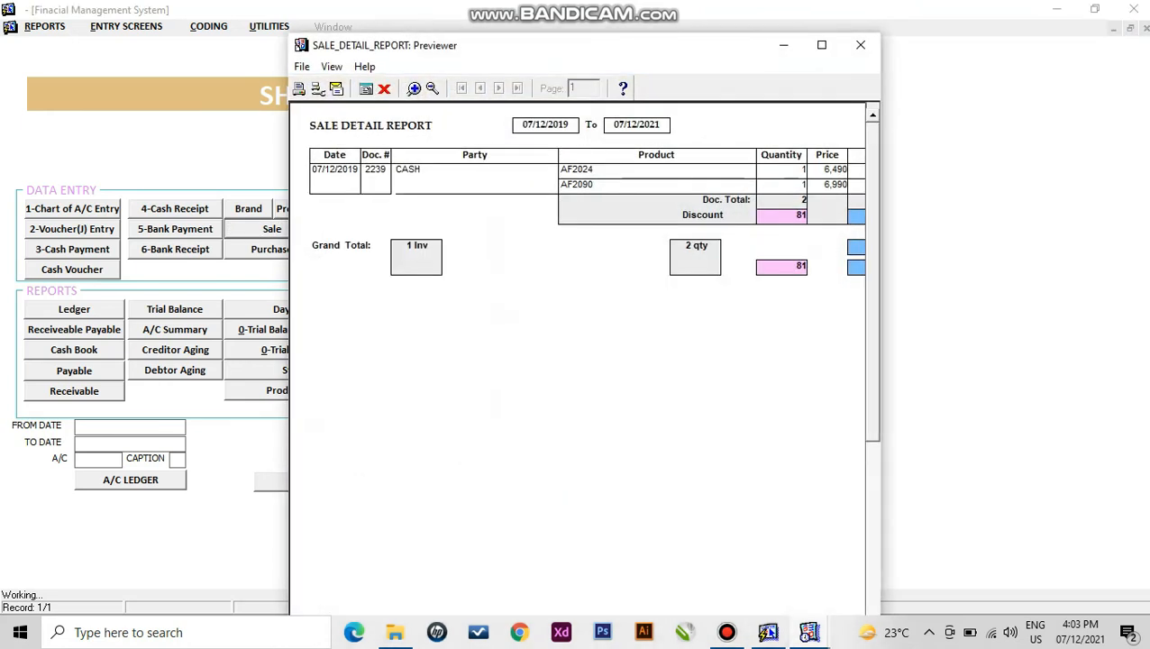
left_click(821, 46)
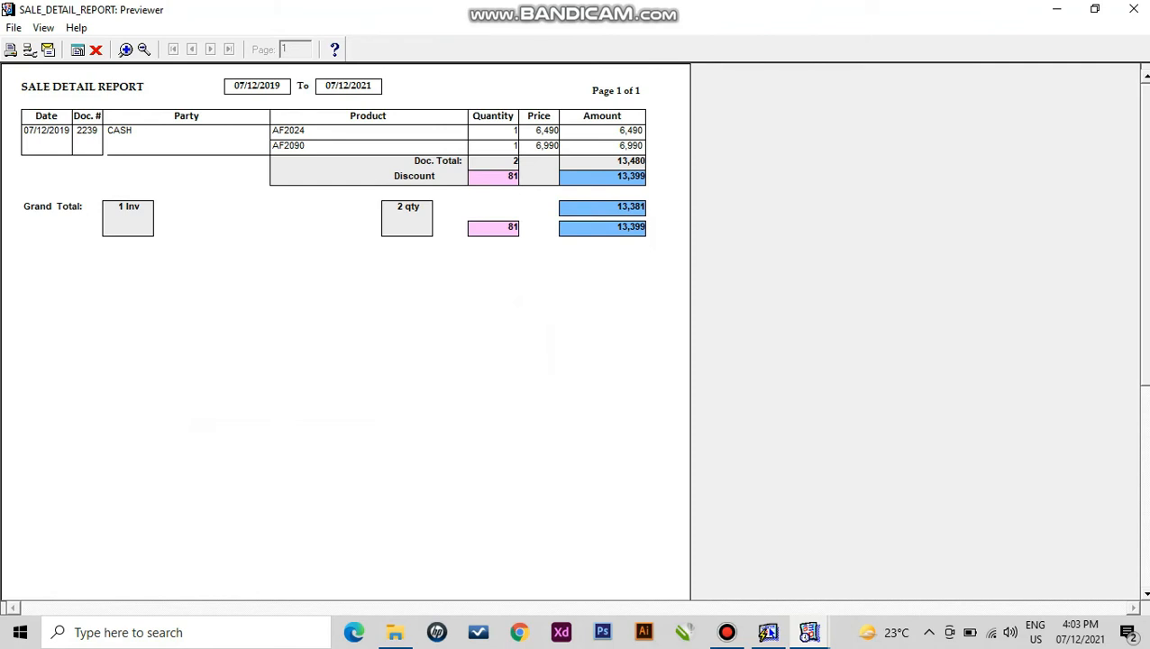
left_click(96, 50)
left_click(44, 27)
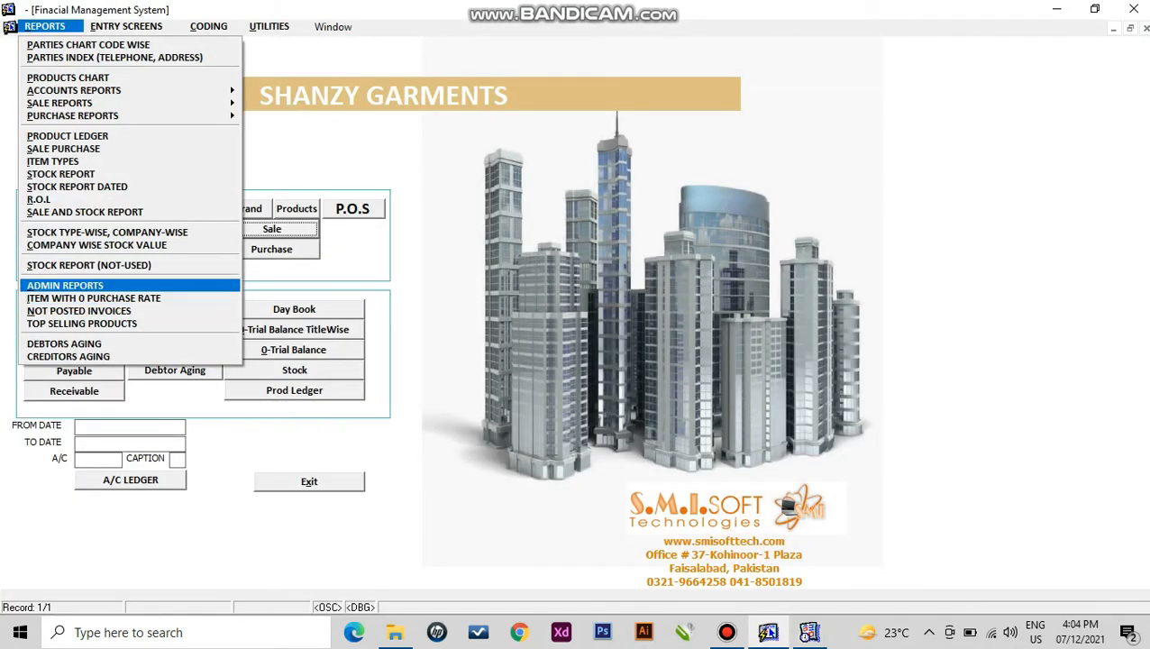
- Enter the admin password, run the profit report from 07/12/19, and review the 2900 net profit
left_click(65, 286)
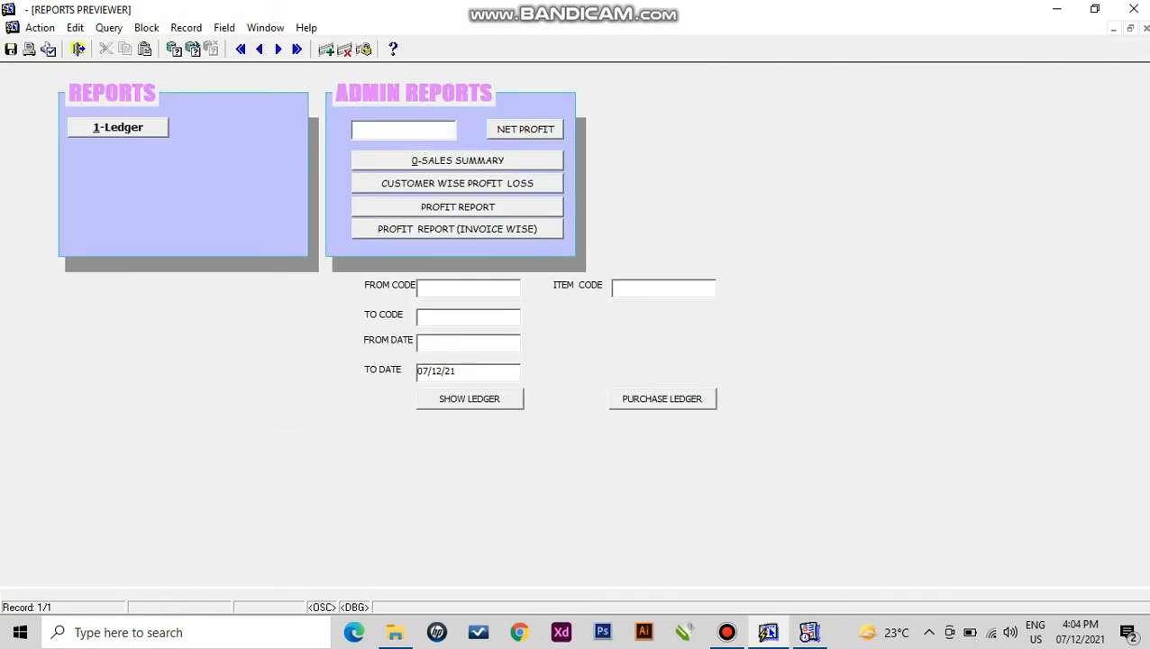
type("****")
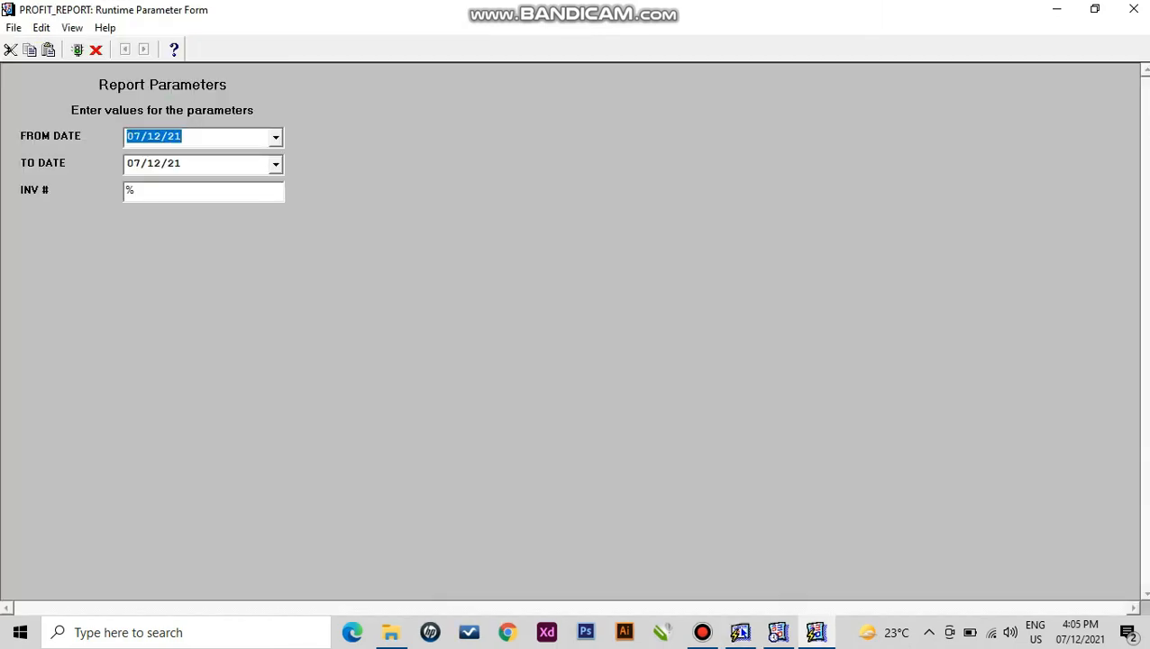
key("Right")
key("shift+Left")
key("shift+Left")
type("19")
key("Return")
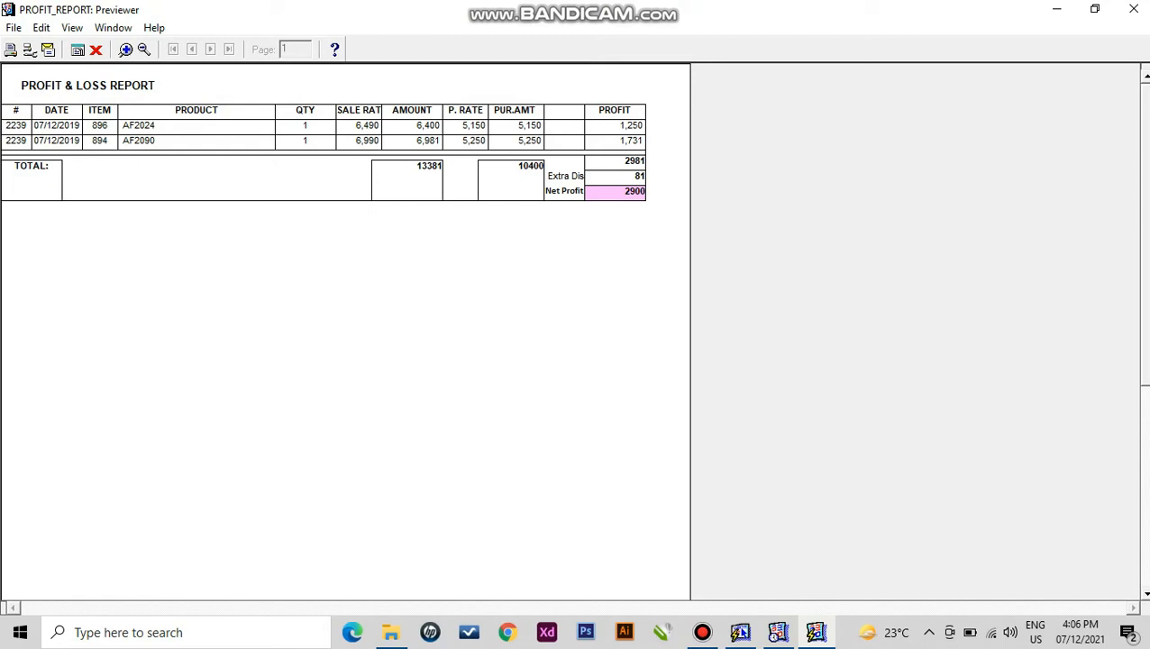
left_click(96, 50)
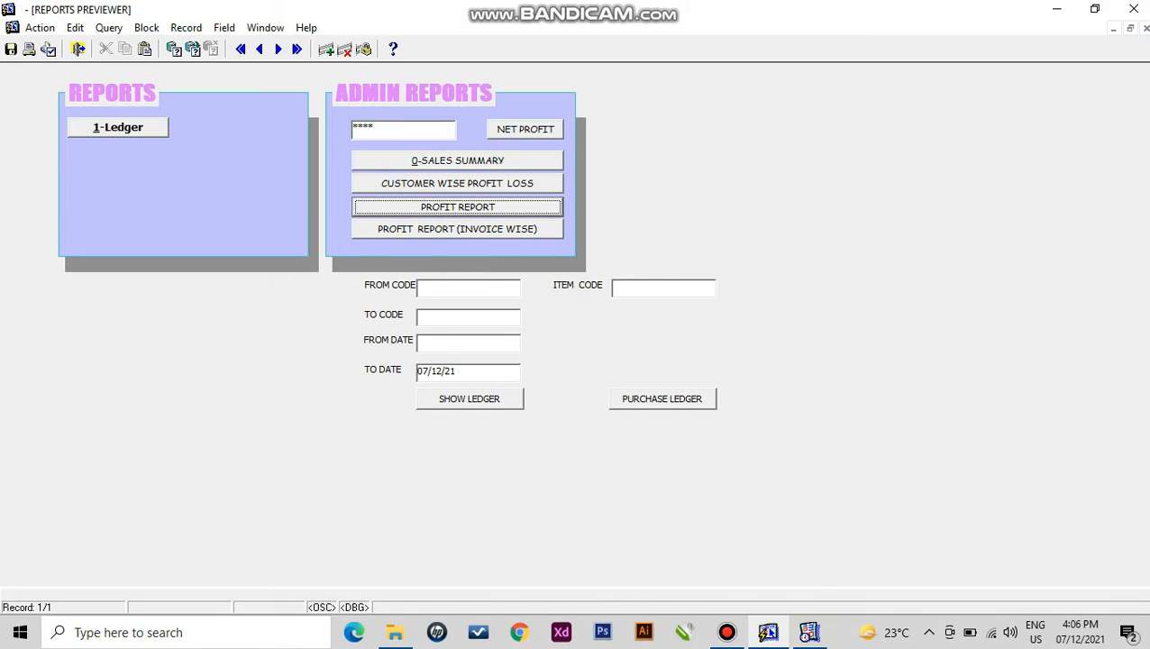
- Run the Stock Report for all companies (%) and maximize its preview
left_click(79, 50)
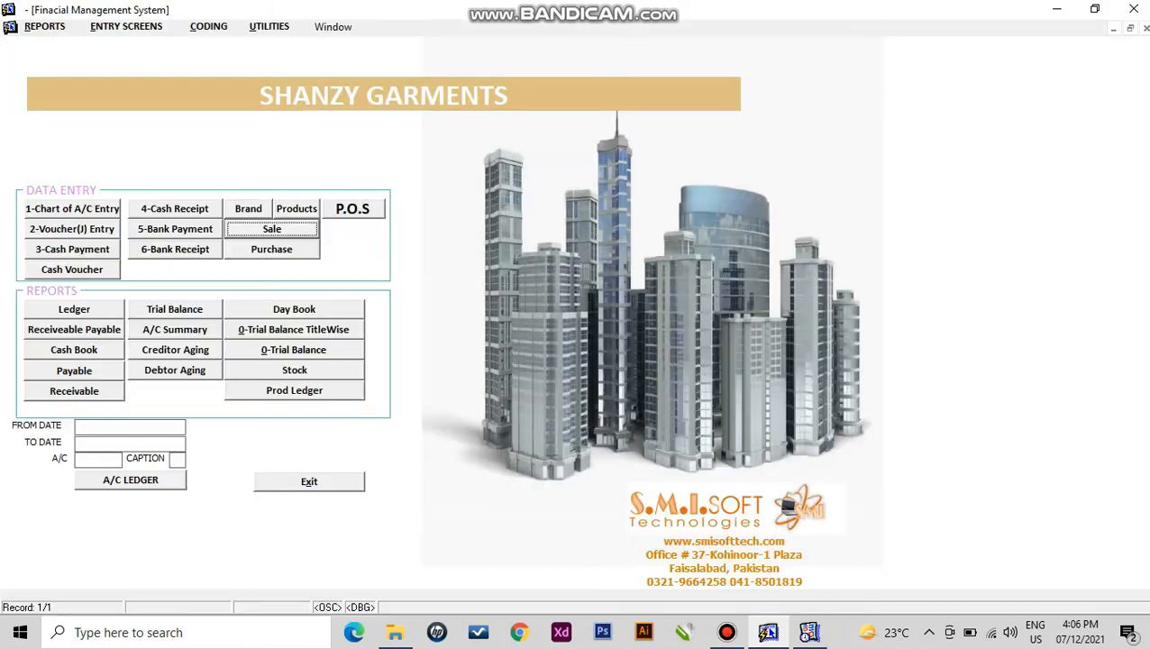
left_click(45, 26)
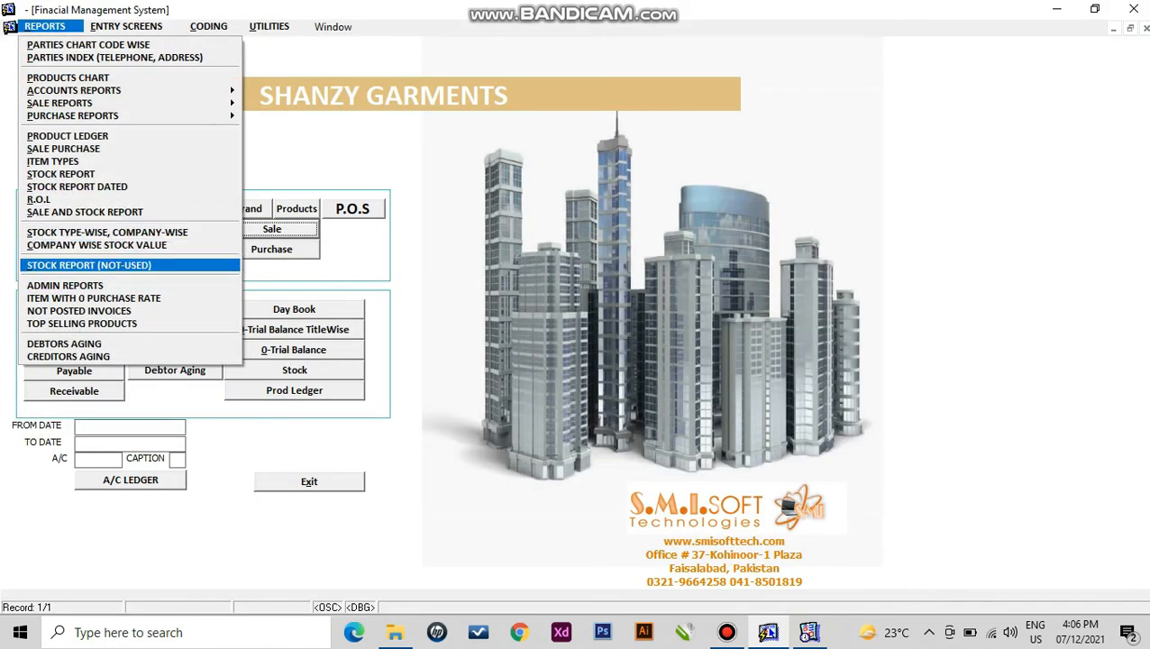
left_click(62, 174)
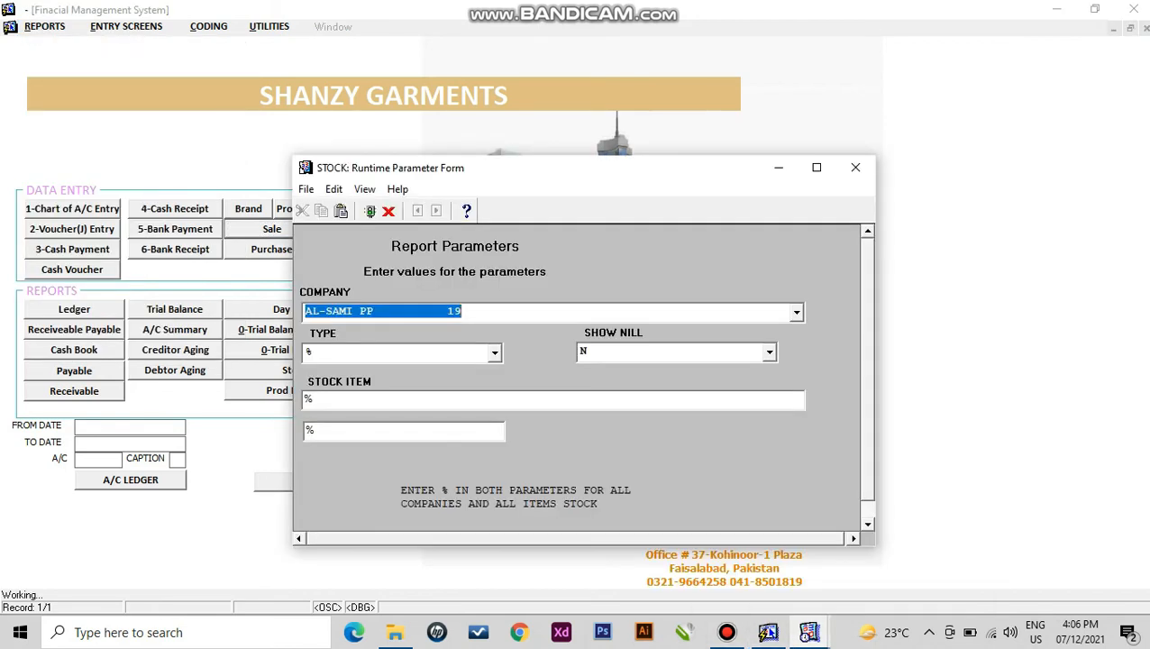
left_click(796, 312)
mouse_move(798, 362)
left_mouse_down()
mouse_move(798, 421)
mouse_move(797, 361)
left_mouse_up()
left_click(796, 313)
type("%")
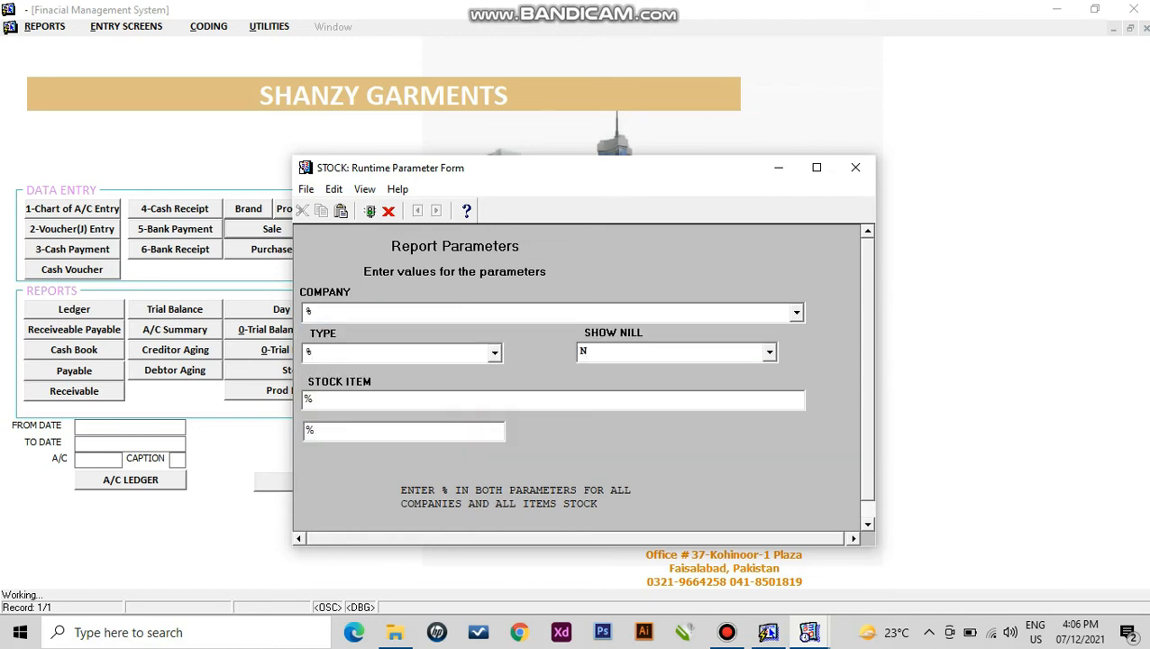
left_click(371, 211)
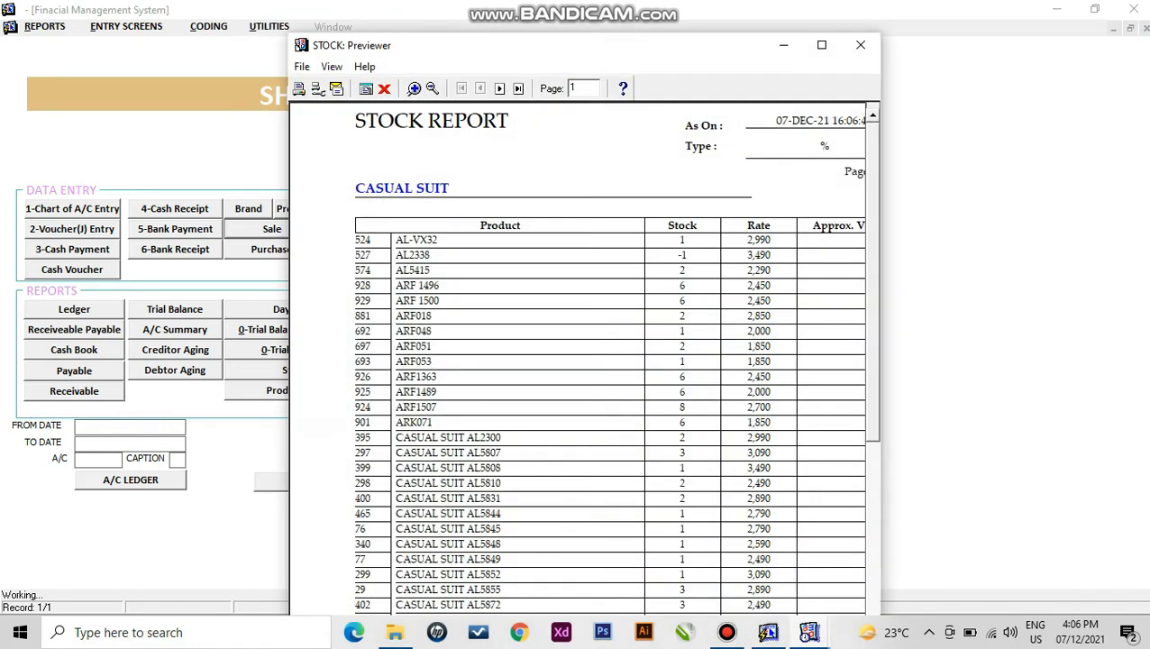
left_click(822, 44)
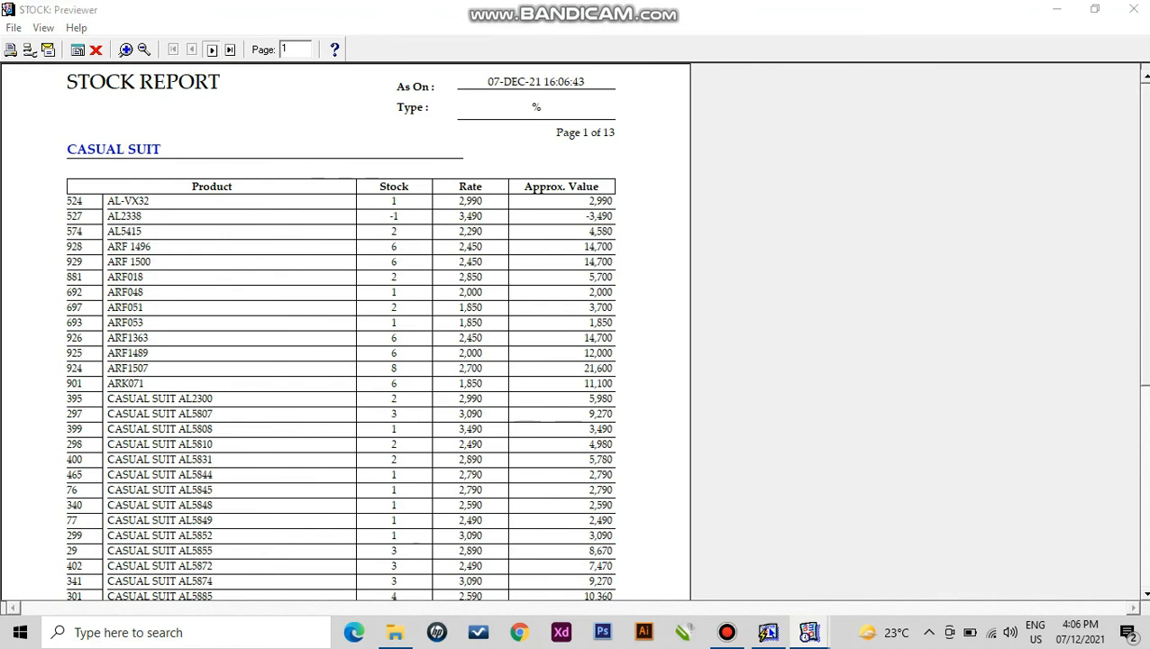
- Page through the stock report to page 13, with its 4,800,492 grand total, then close it
left_click(211, 49)
left_click(211, 49)
left_click(211, 49)
left_click(211, 49)
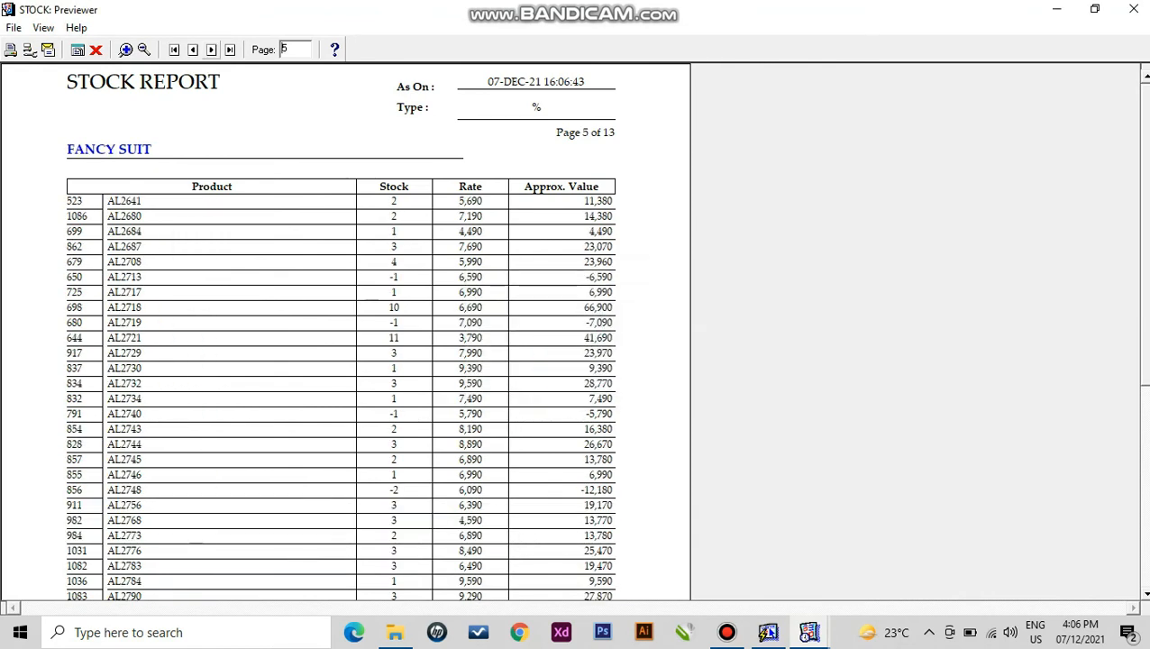
left_click(211, 49)
left_click(211, 50)
left_click(211, 50)
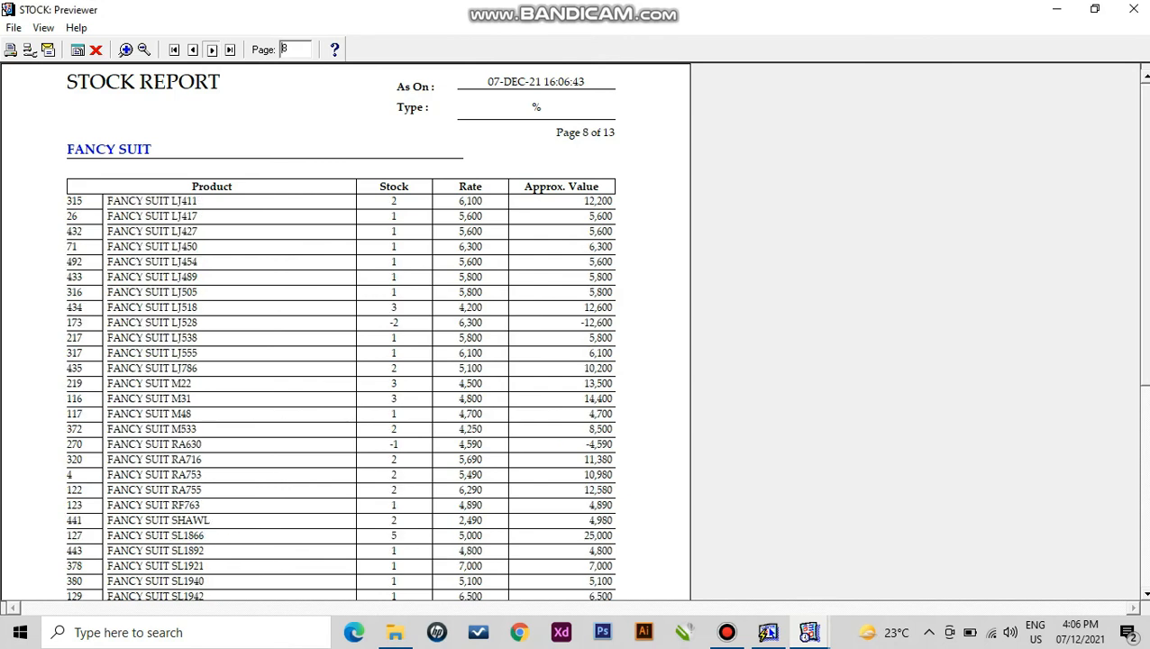
left_click(211, 50)
left_click(211, 49)
left_click(211, 49)
left_click(211, 50)
left_click(211, 49)
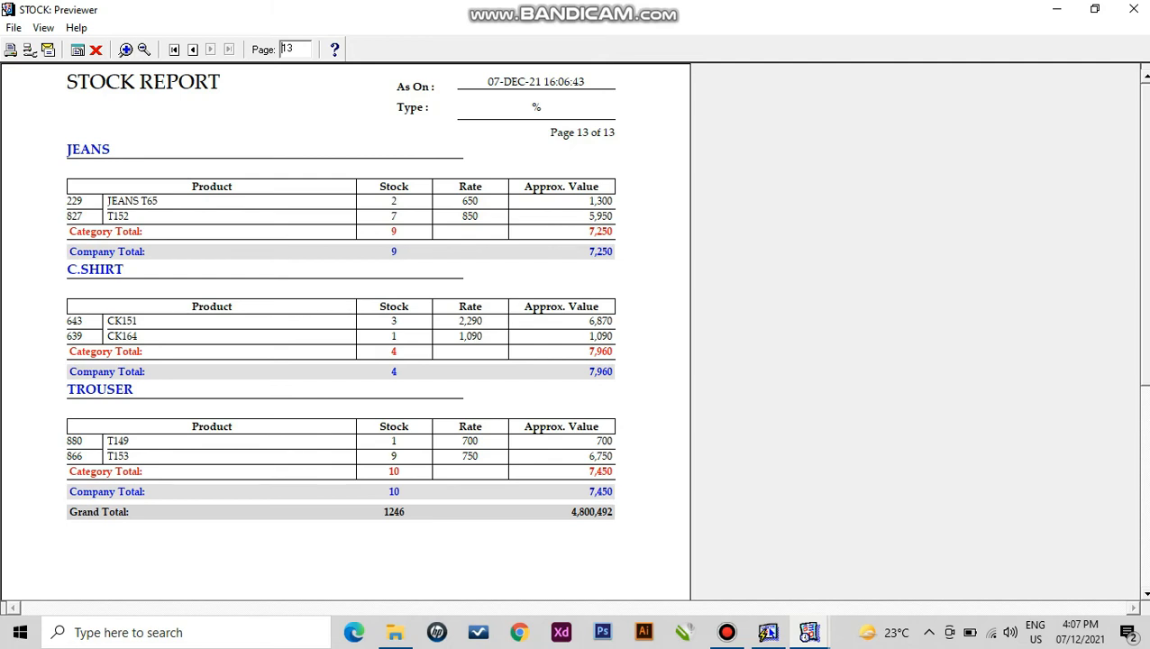
left_click(96, 50)
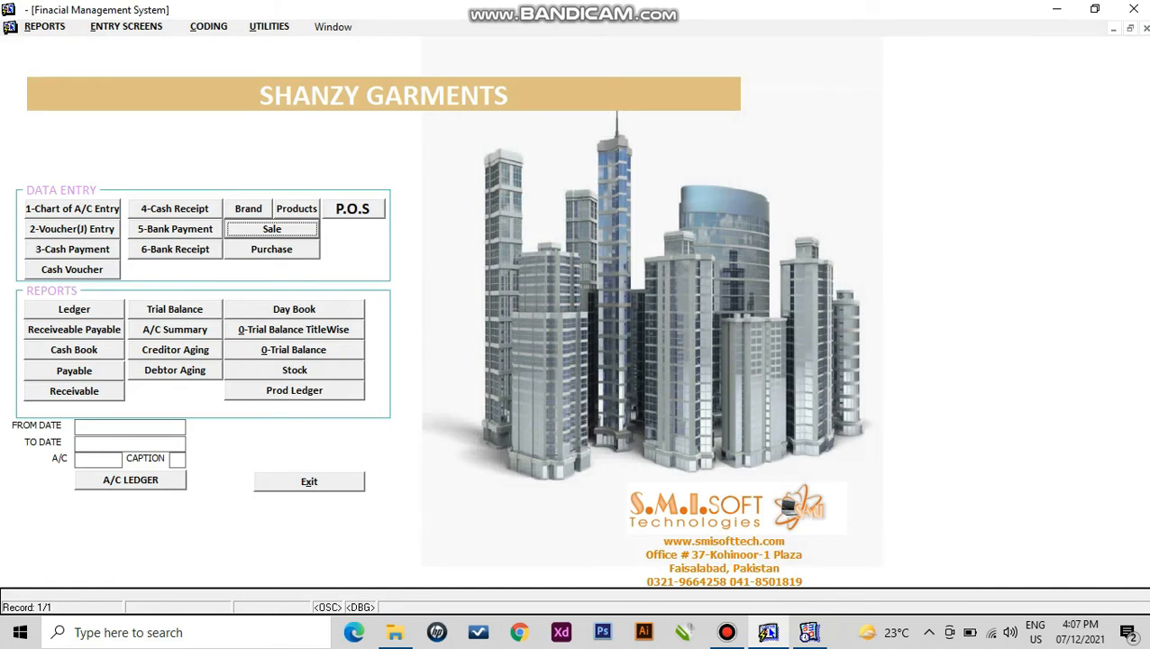
- Run the trial balance from 01/01/2017 to 07/12/2021 and dismiss its error message
left_click(45, 27)
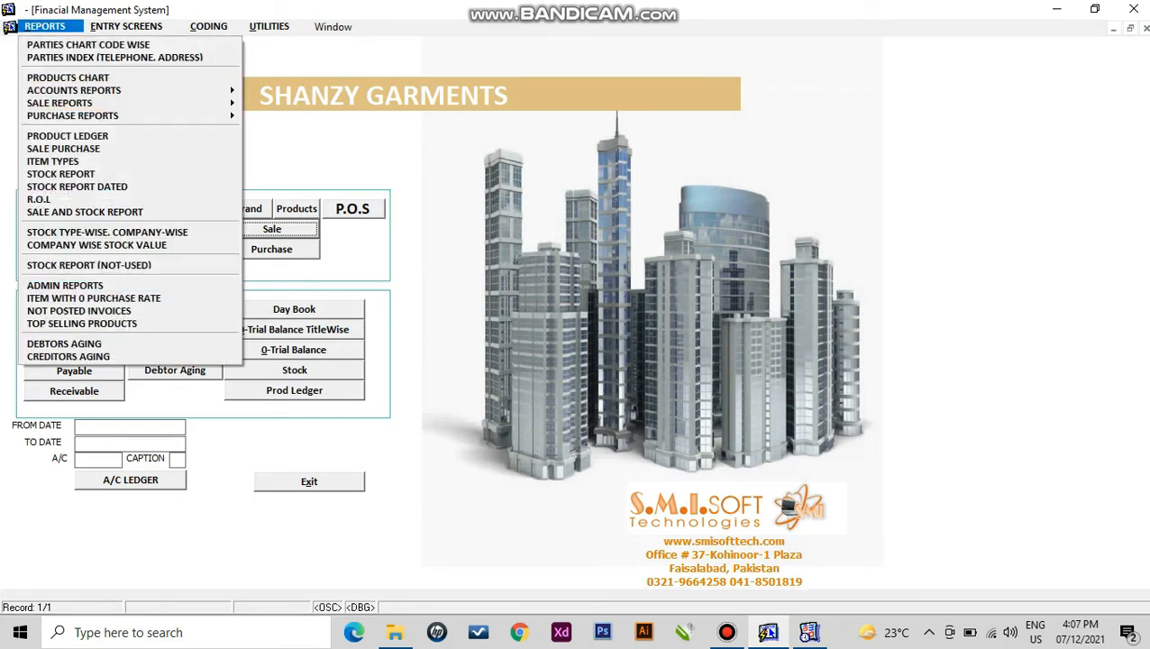
mouse_move(74, 90)
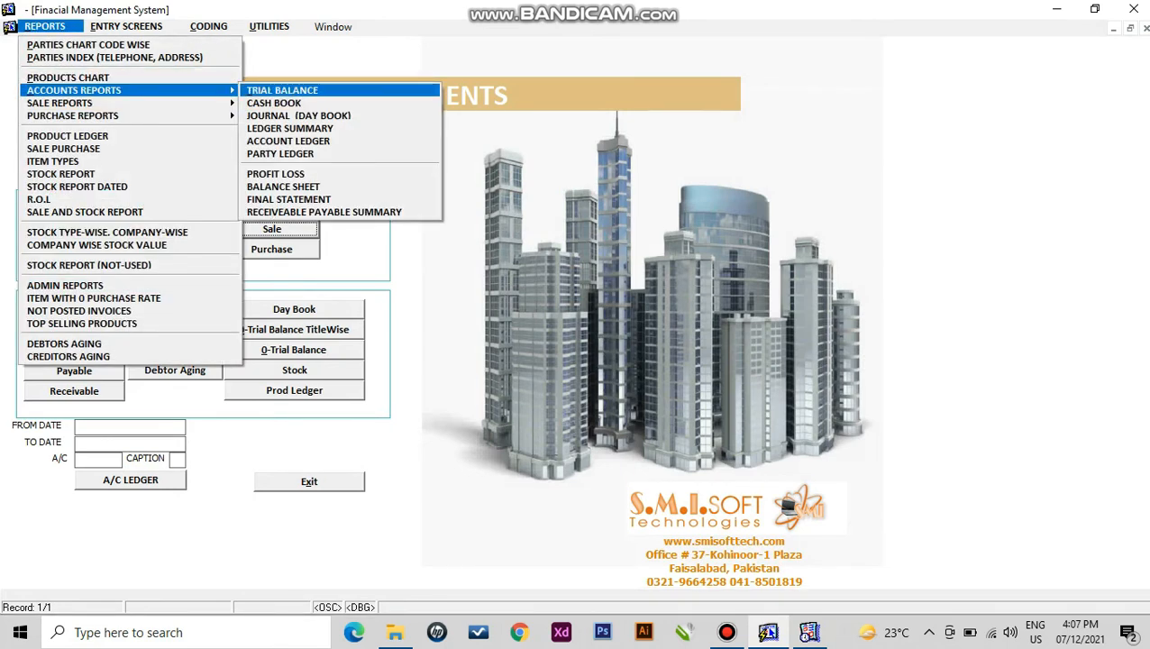
key("Return")
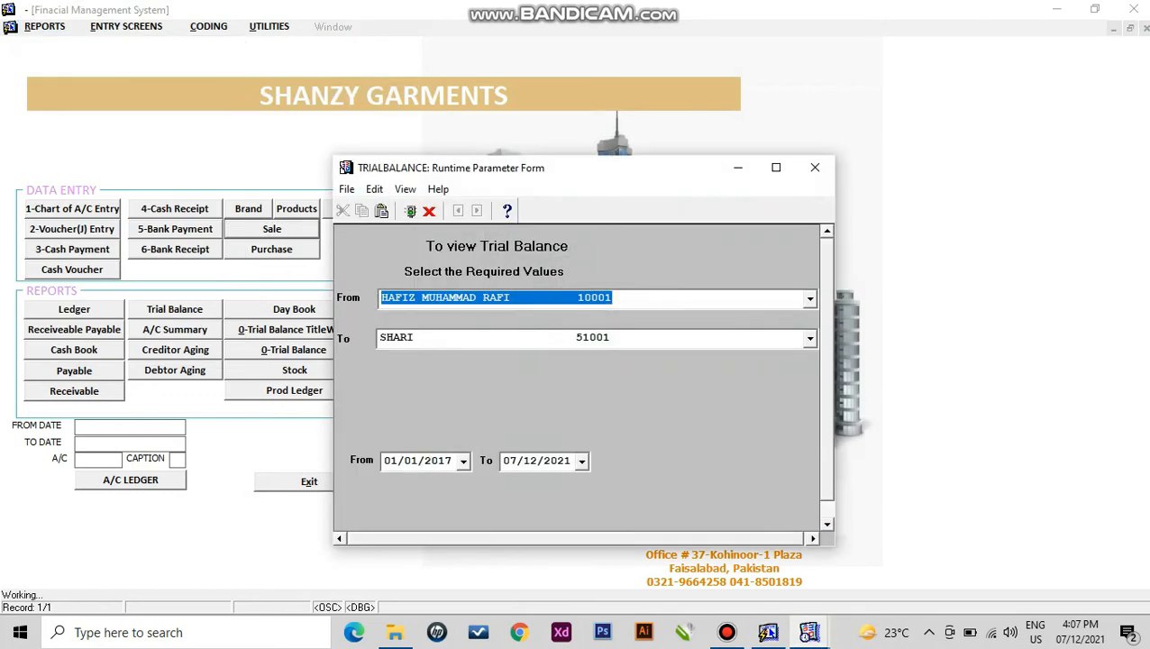
left_click(411, 211)
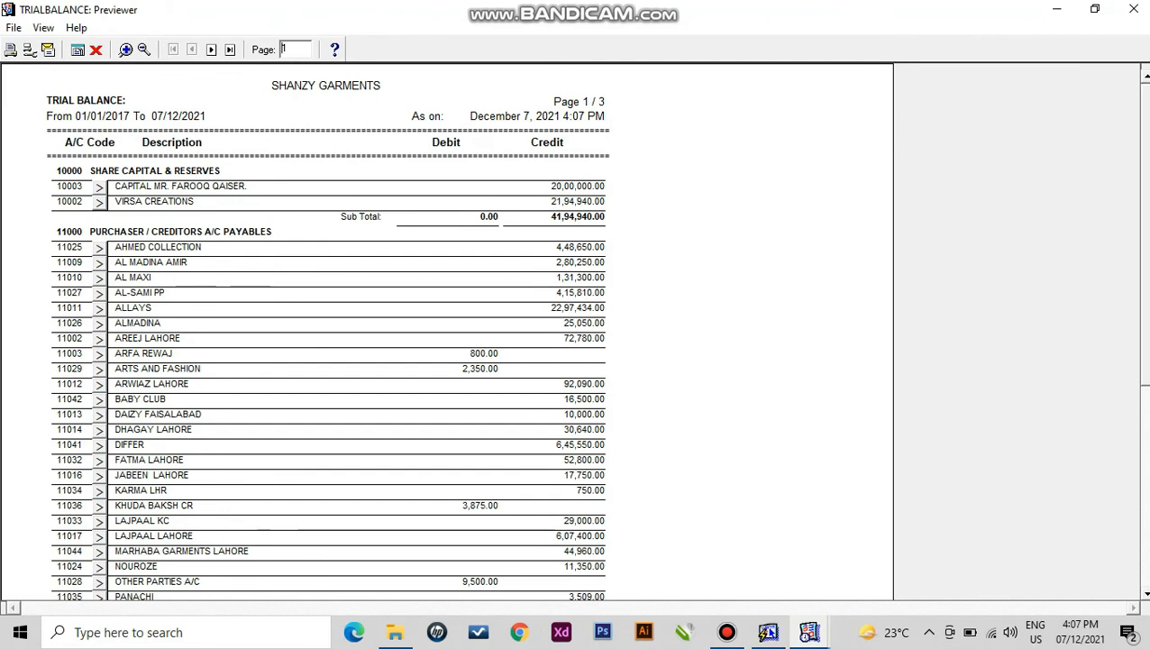
scroll(99, 243, "down", 2)
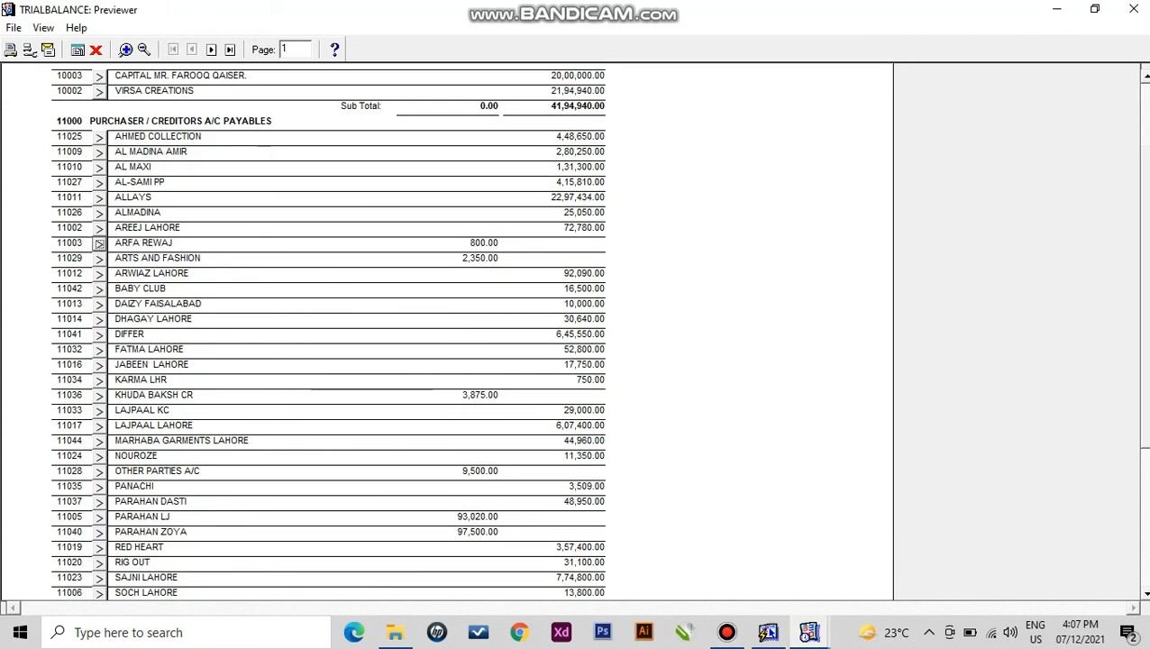
key("Return")
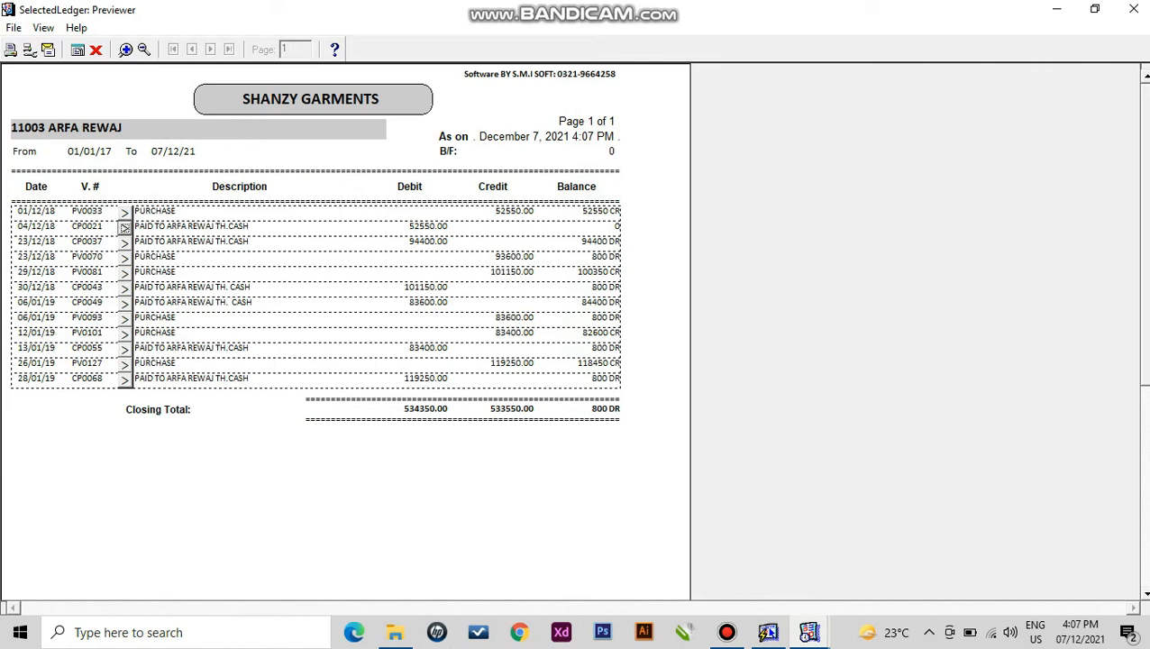
- Inspect cash payment voucher CP0021, then close it and the ARFA REWAJ ledger
left_click(124, 227)
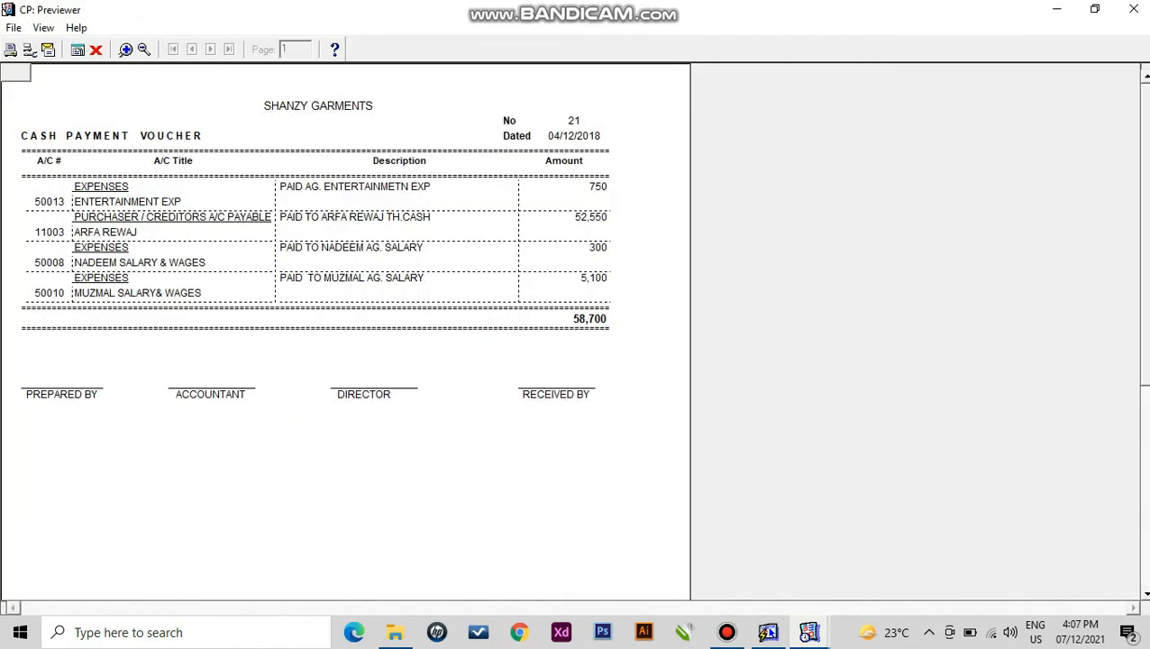
left_click(96, 49)
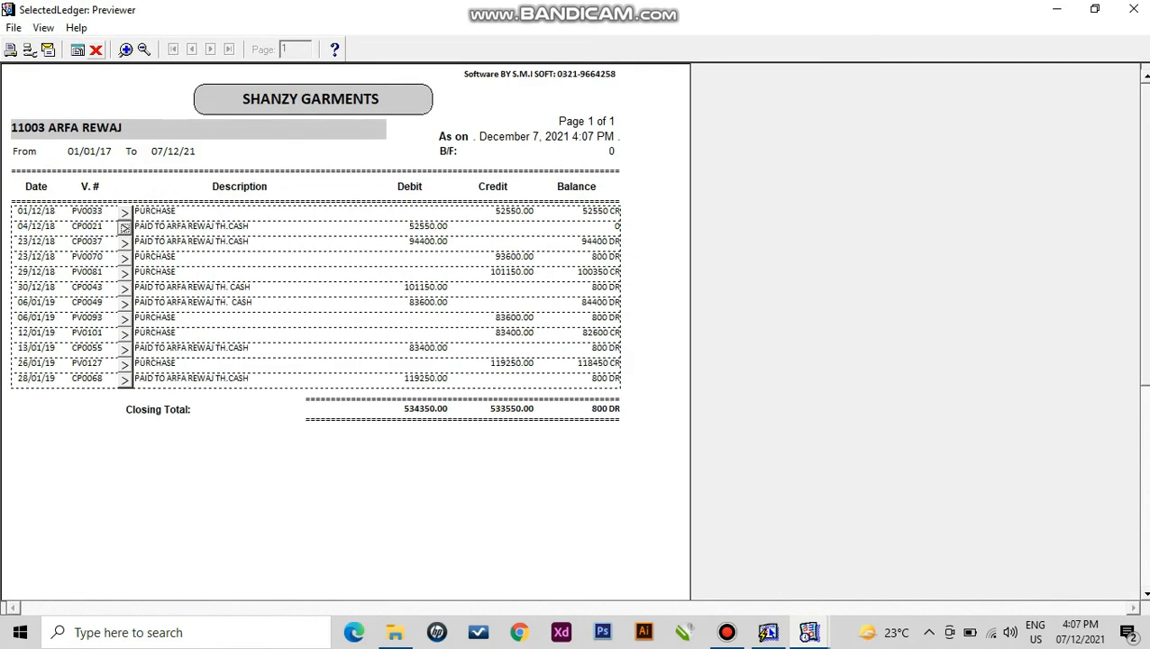
left_click(96, 49)
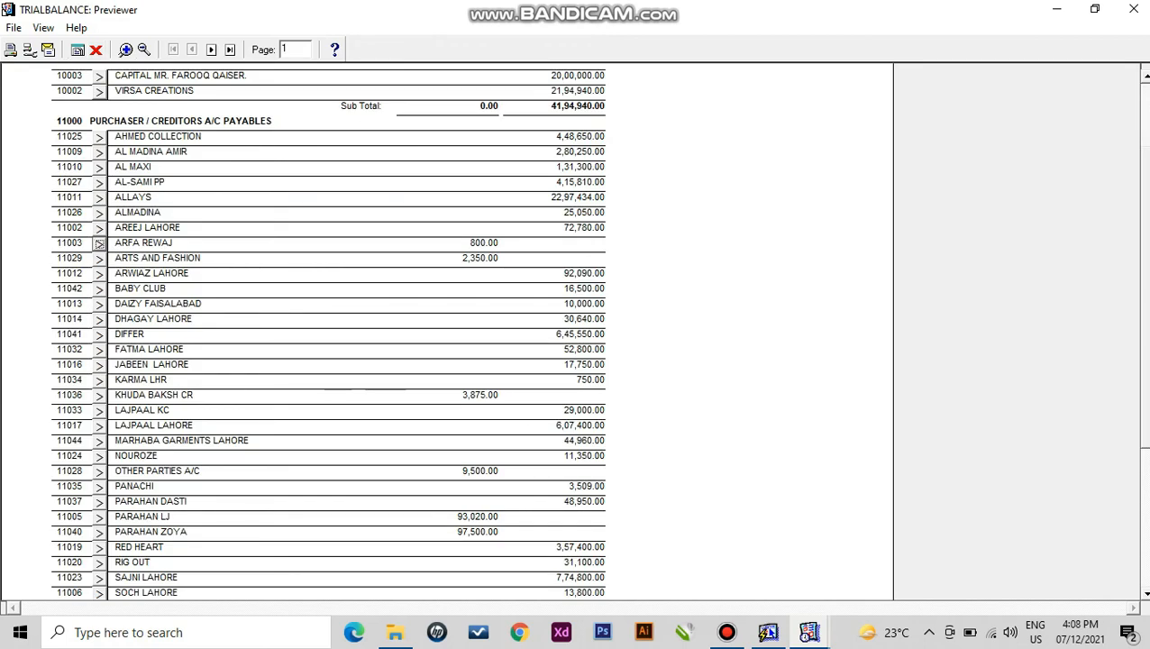
- Page through the trial balance to page 3, with 2,58,68,236.00 debit and 3,36,46,960.00 credit totals
left_click(230, 50)
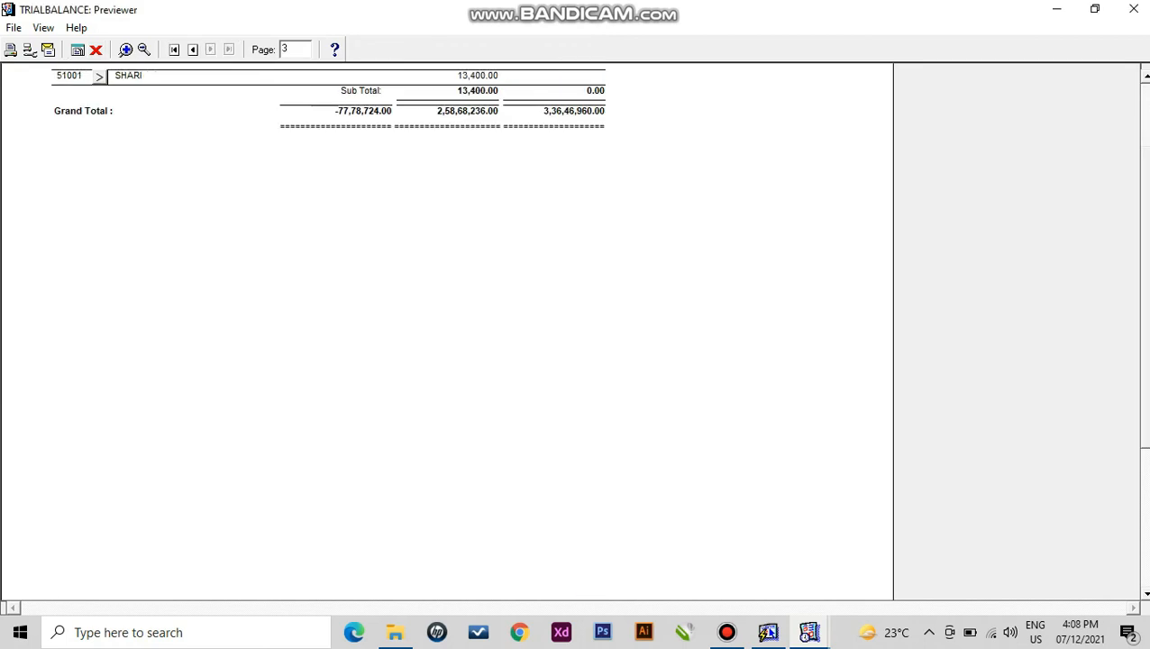
left_click(173, 49)
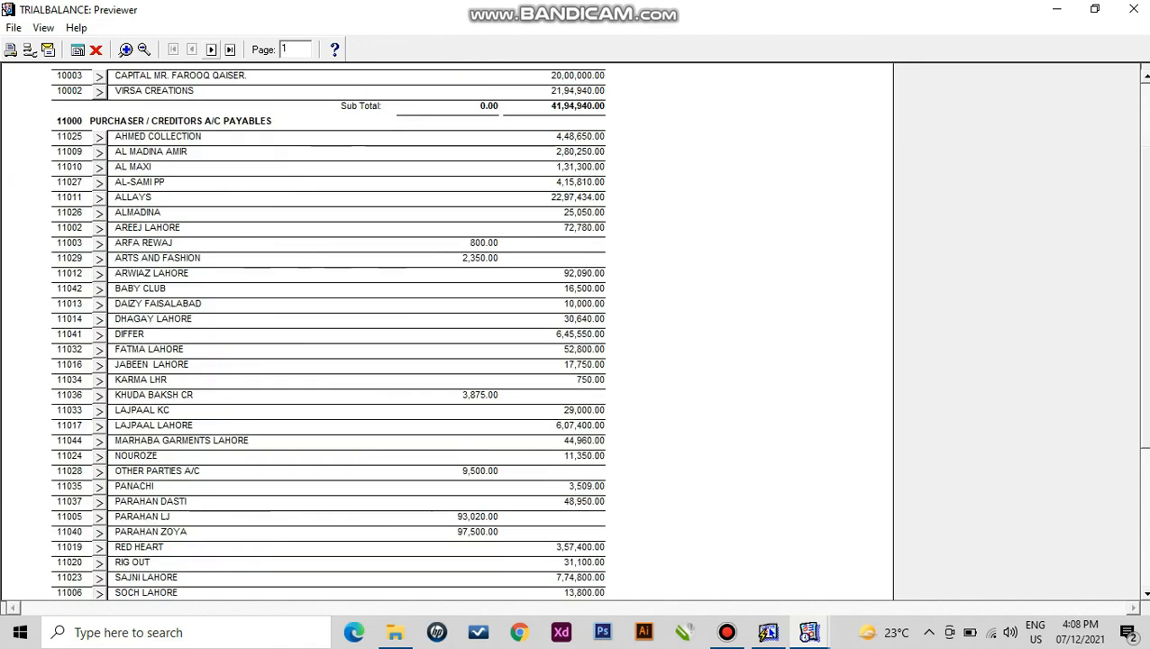
left_click(211, 49)
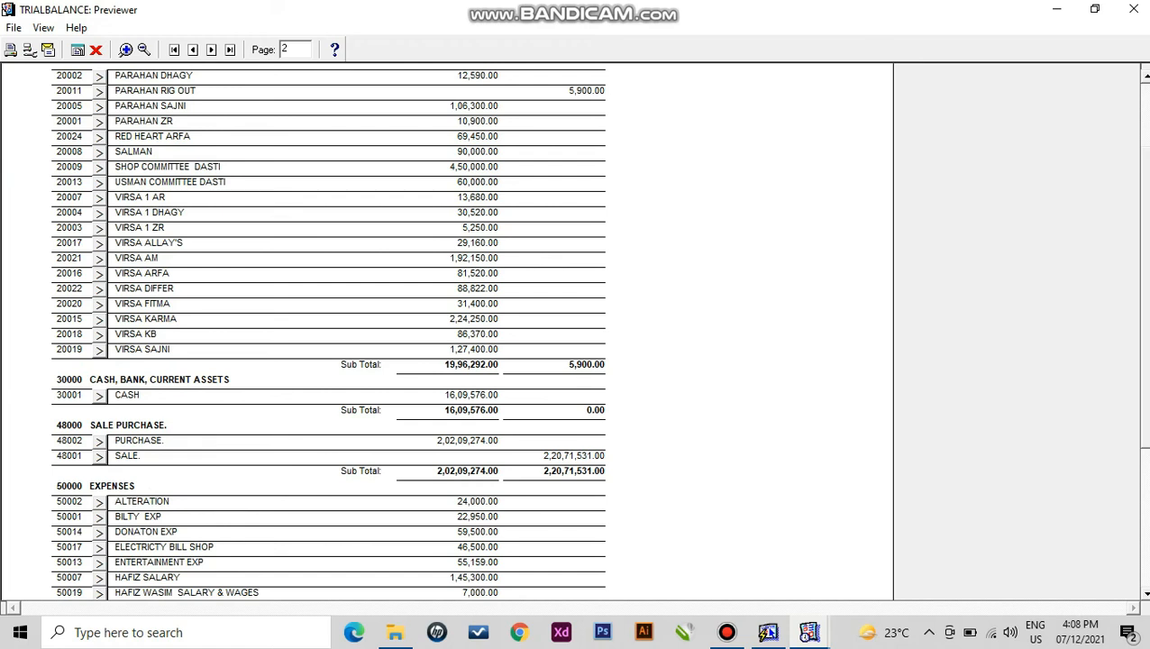
scroll(446, 334, "up", 3)
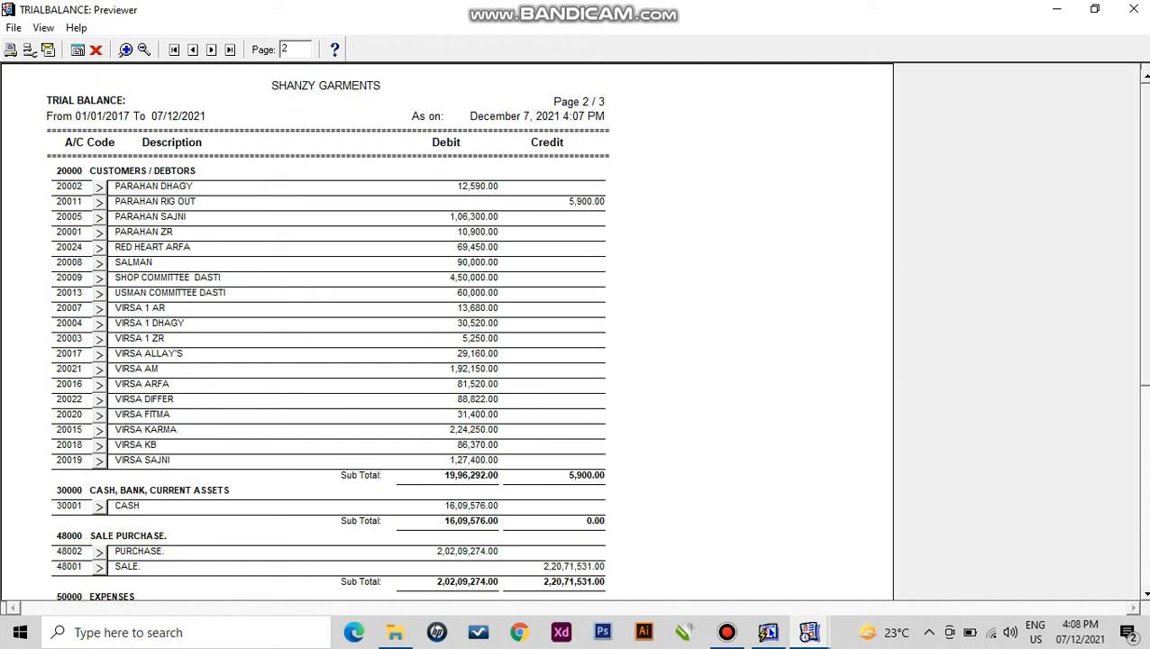
scroll(327, 334, "down", 10)
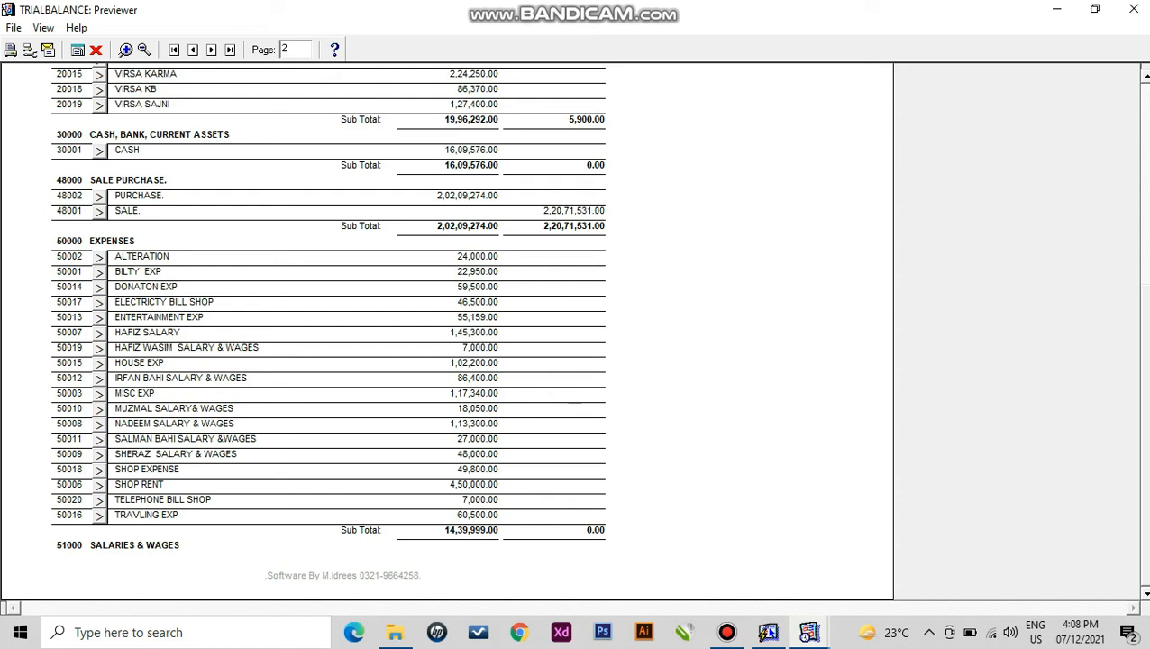
left_click(211, 50)
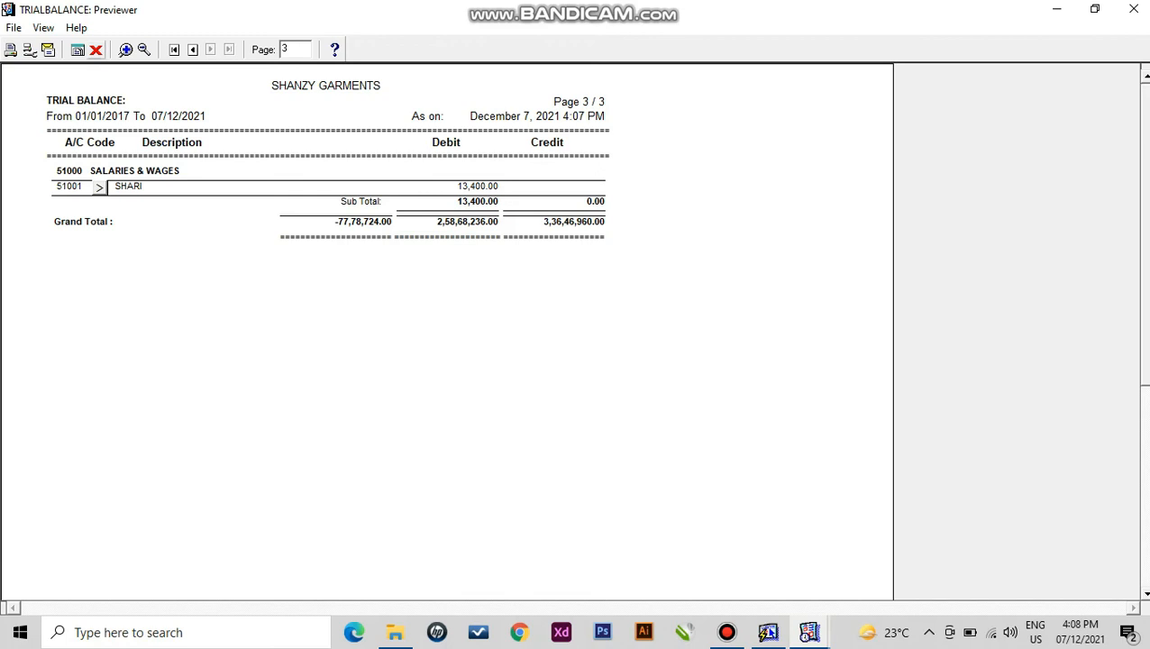
- Close the trial balance and run the Cash Book report with the FROM year's last digit changed to 9
left_click(96, 51)
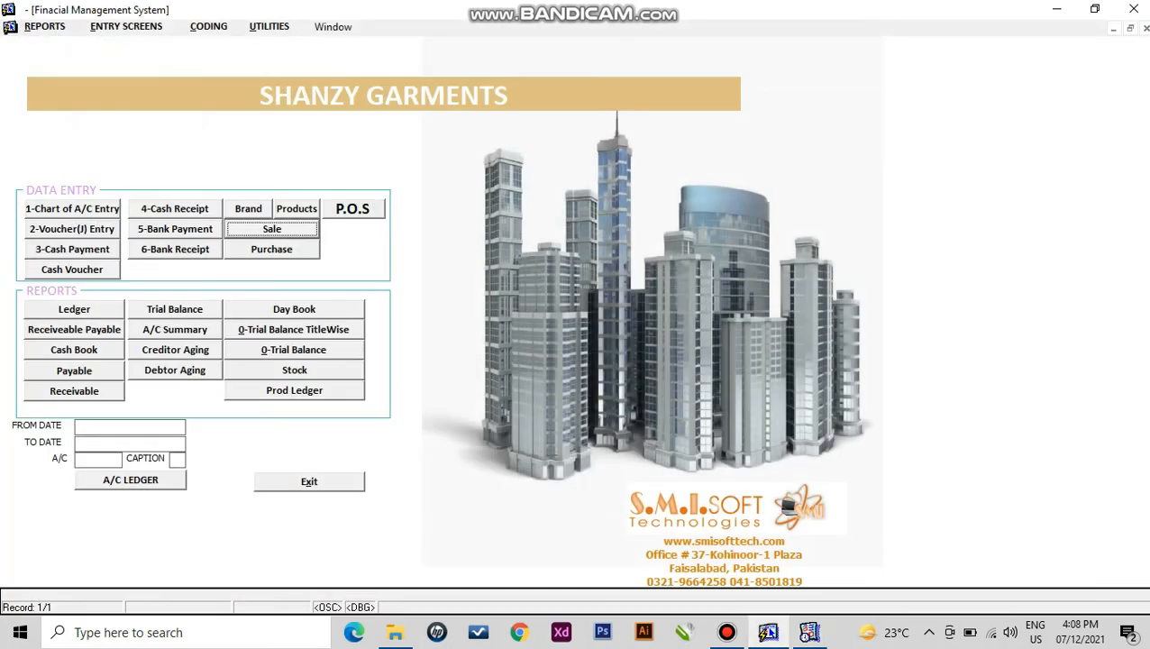
left_click(45, 27)
mouse_move(135, 90)
left_click(274, 103)
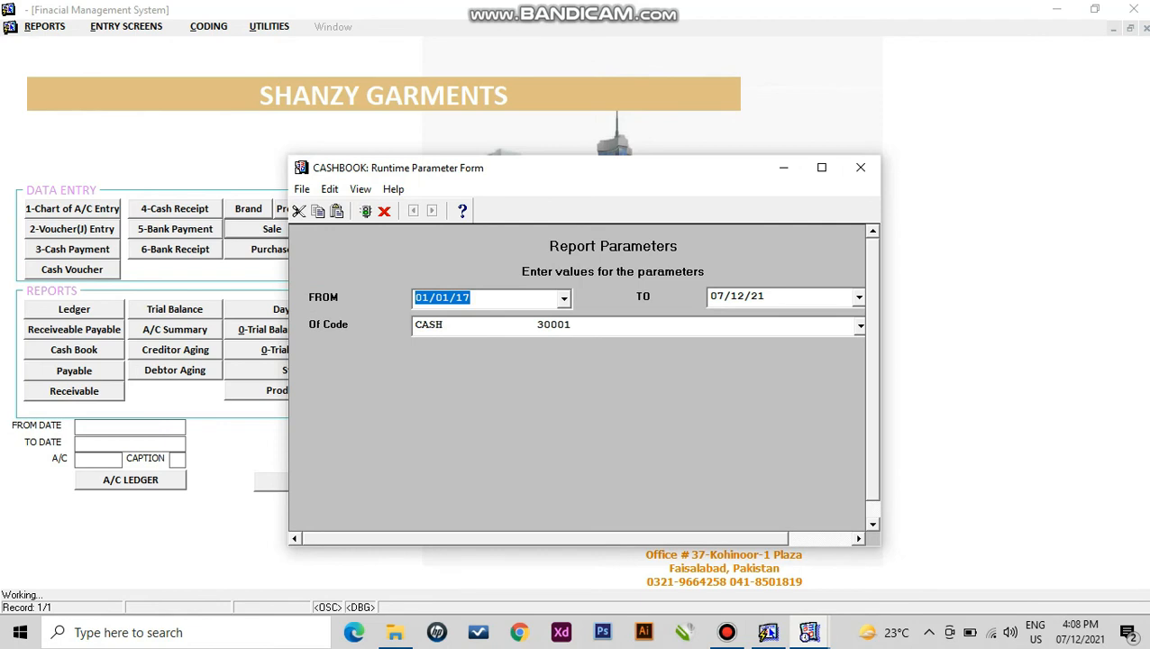
key("End")
key("BackSpace")
type("9")
key("Return")
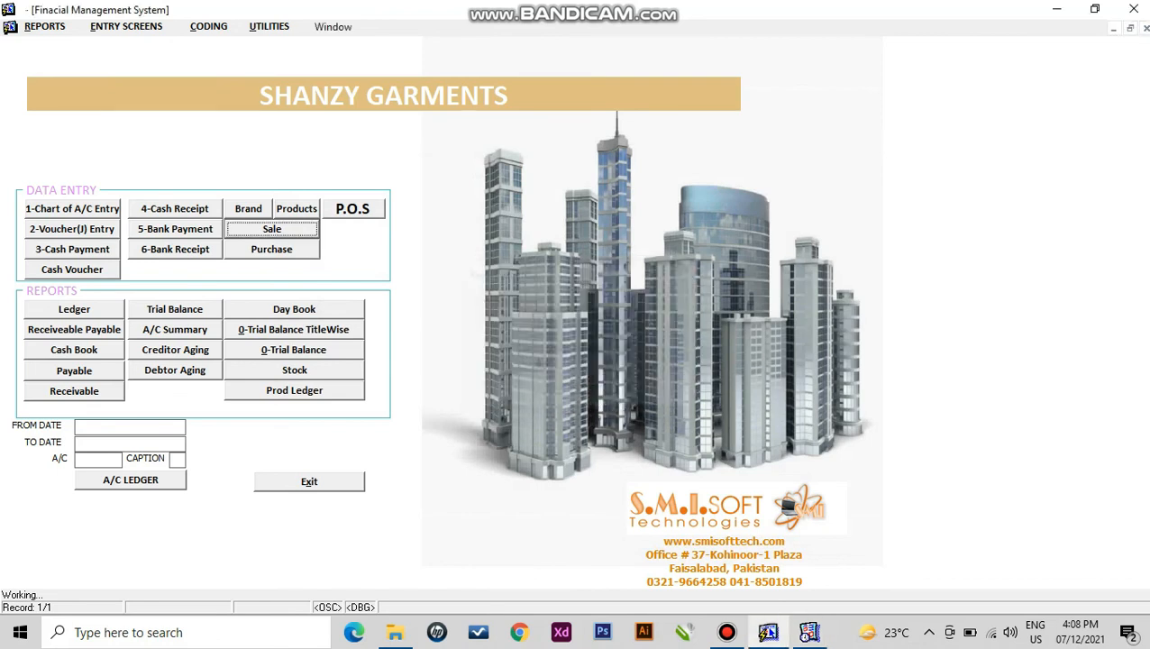
- Check the 29-page Cash Book's last-page totals (1609576 DR balance) and close the preview
left_click(821, 44)
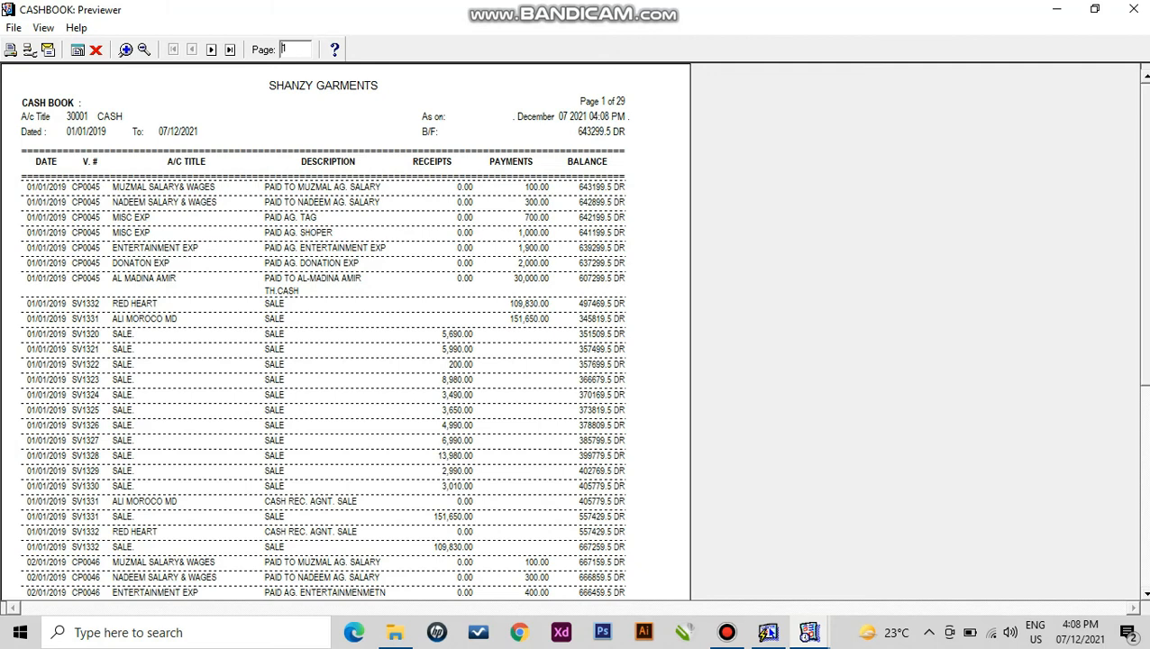
left_click(230, 50)
scroll(345, 331, "down", 2)
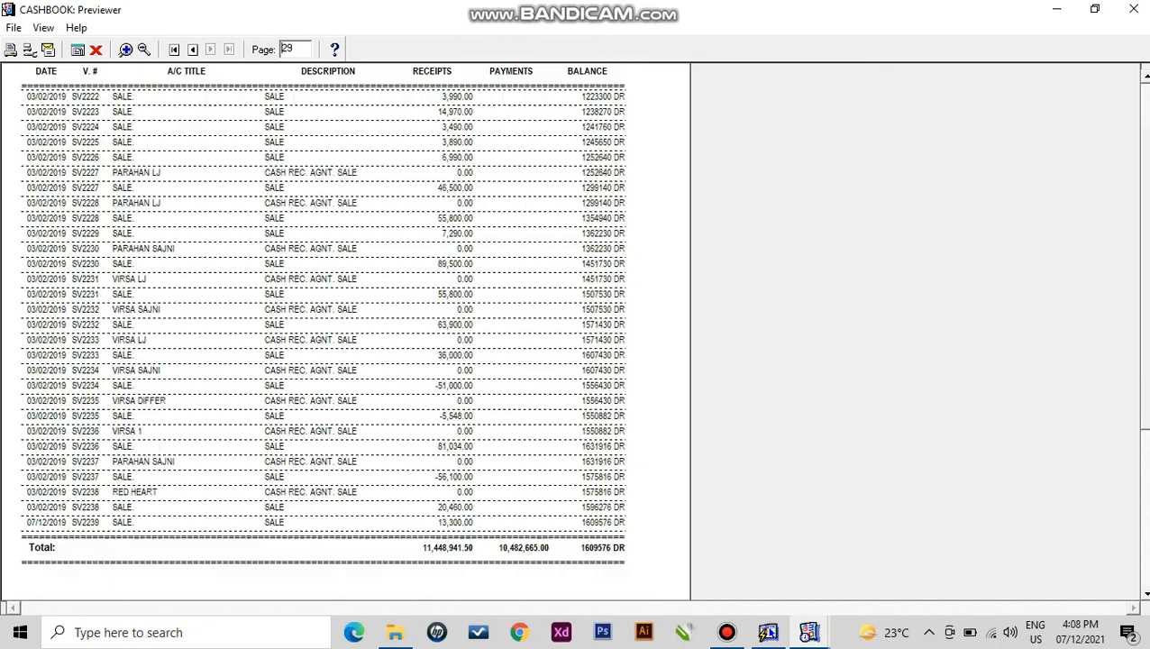
scroll(345, 331, "down", 3)
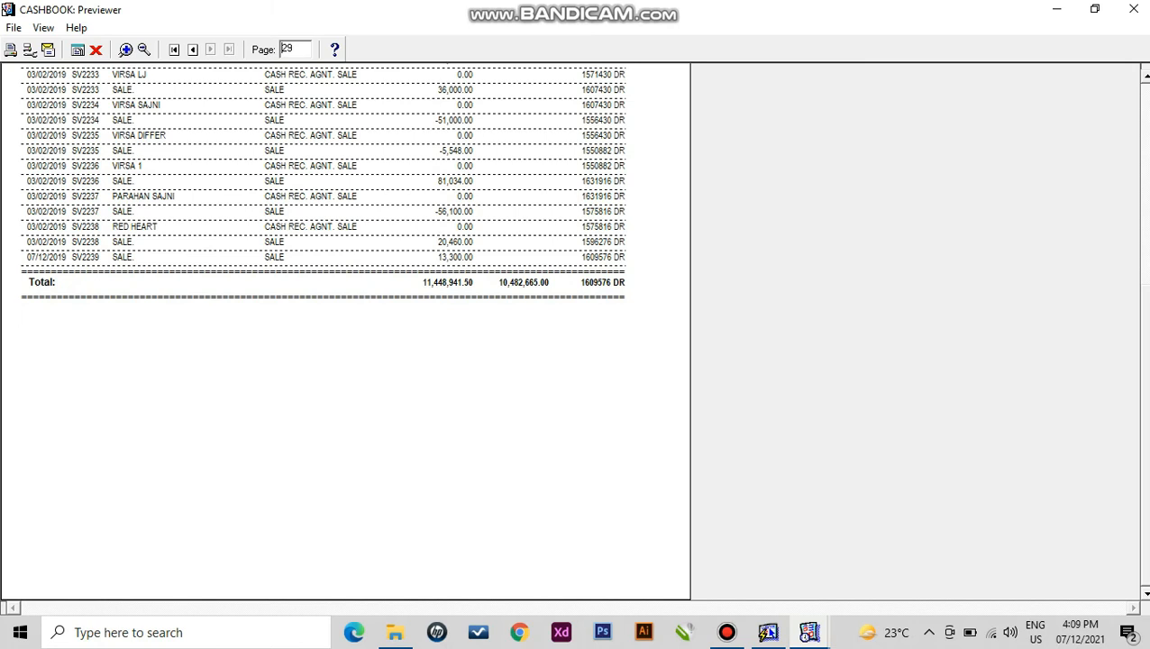
left_click(127, 51)
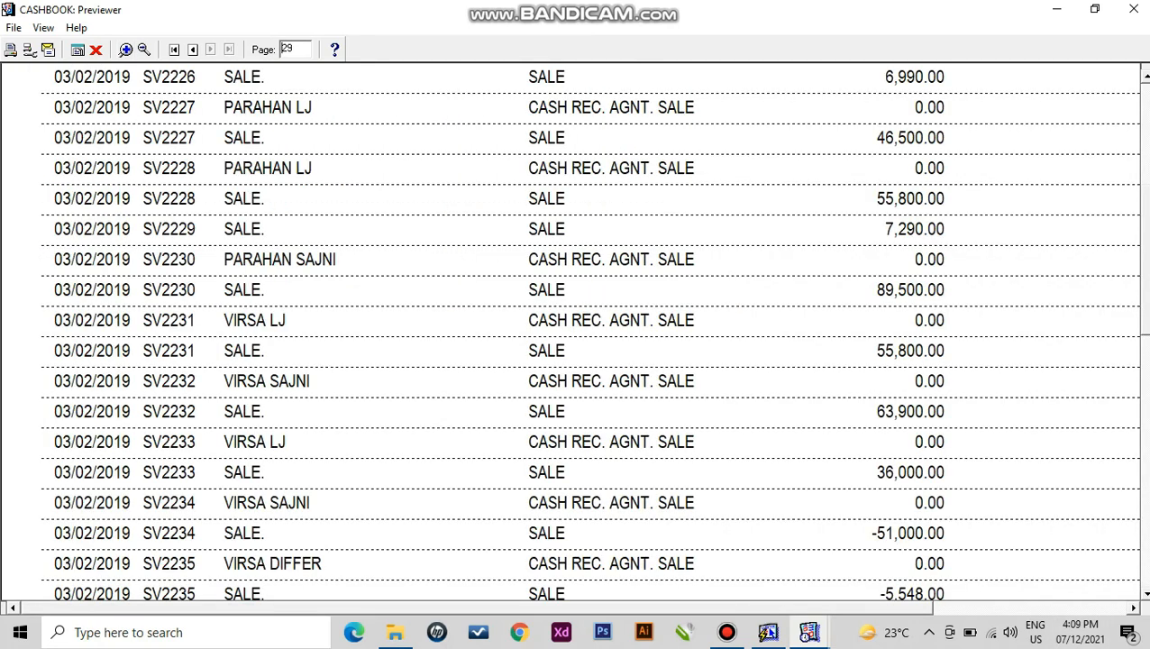
left_click(1050, 609)
left_click(1145, 522)
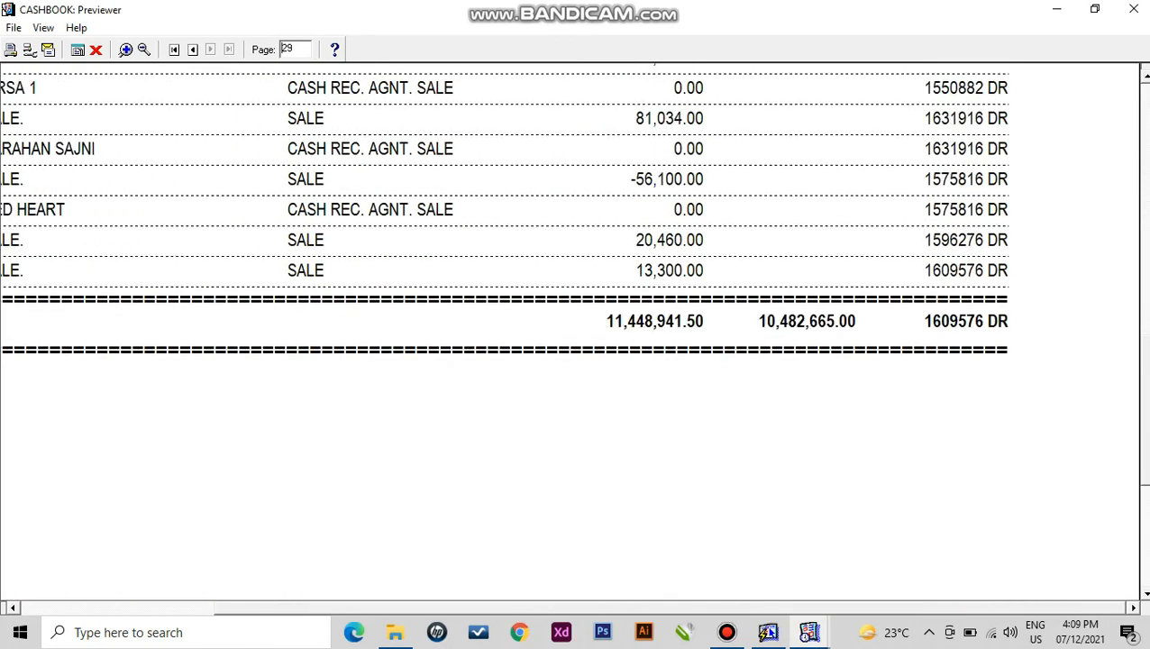
left_click(95, 50)
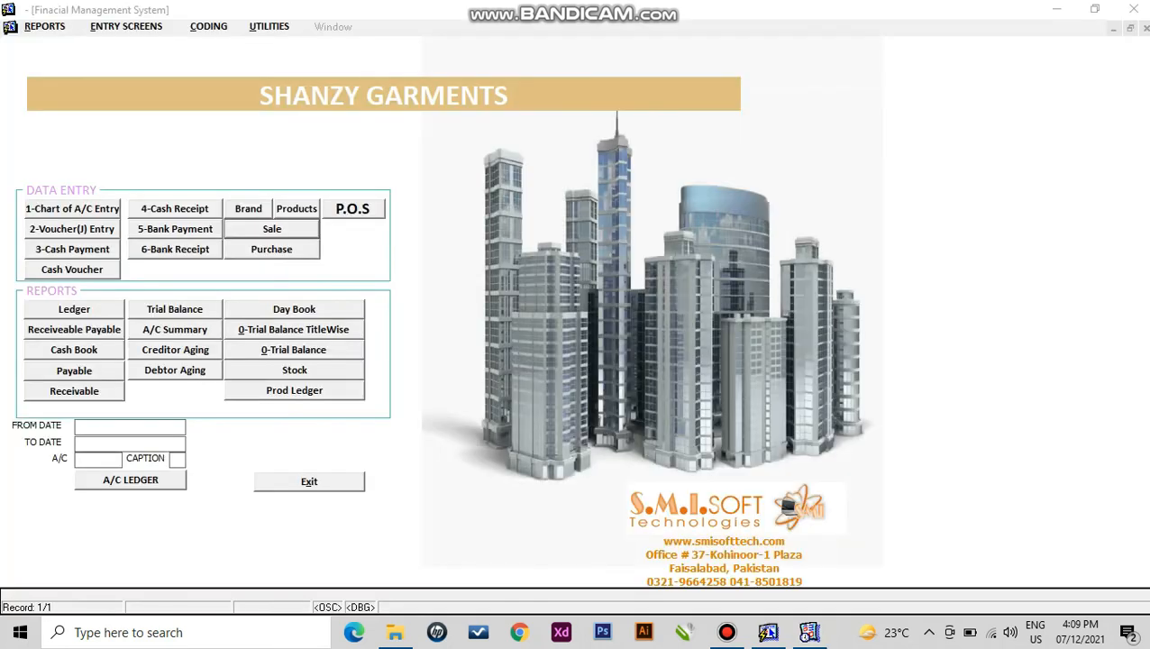
- Replace the PARAHAN RIG OUT line with AL MADINA AMIR crediting 1,500 and save receipt voucher 16
left_click(174, 209)
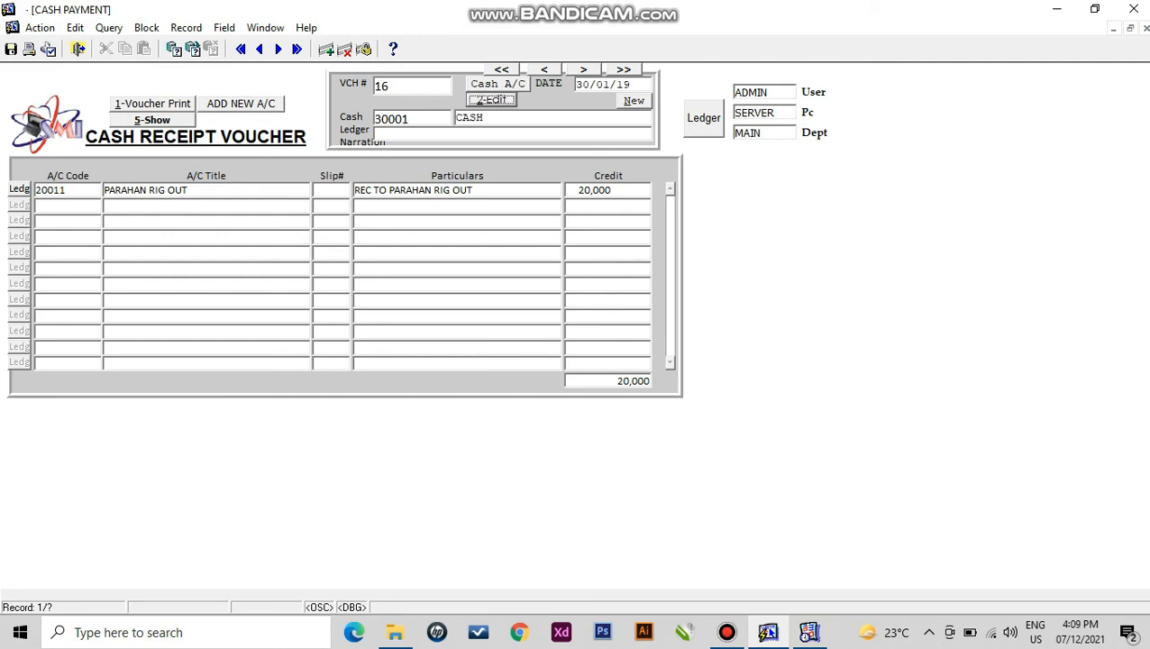
left_click(68, 206)
left_click(186, 190)
left_click(344, 50)
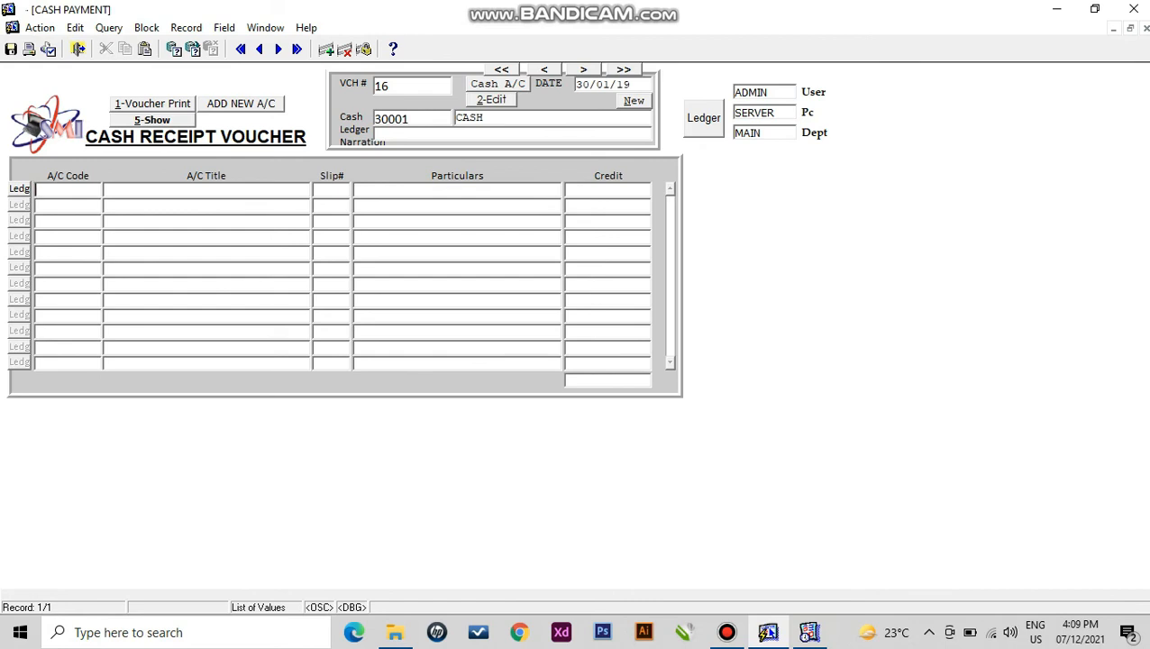
key("F9")
key("Down")
key("Down")
key("Return")
type("1500")
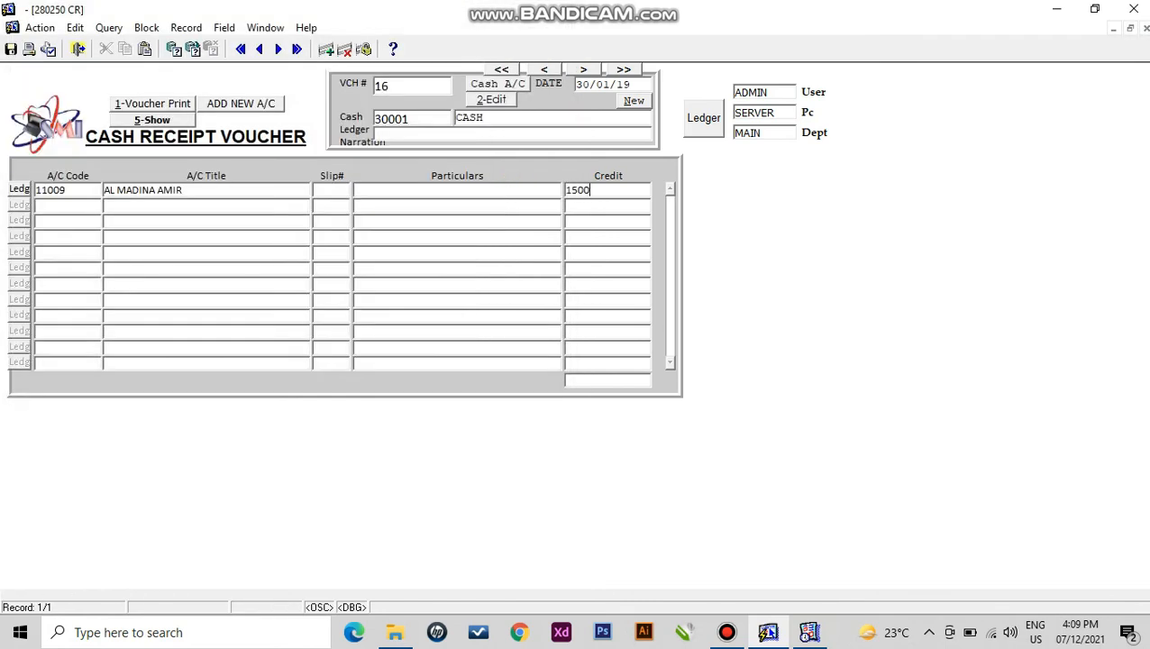
key("F10")
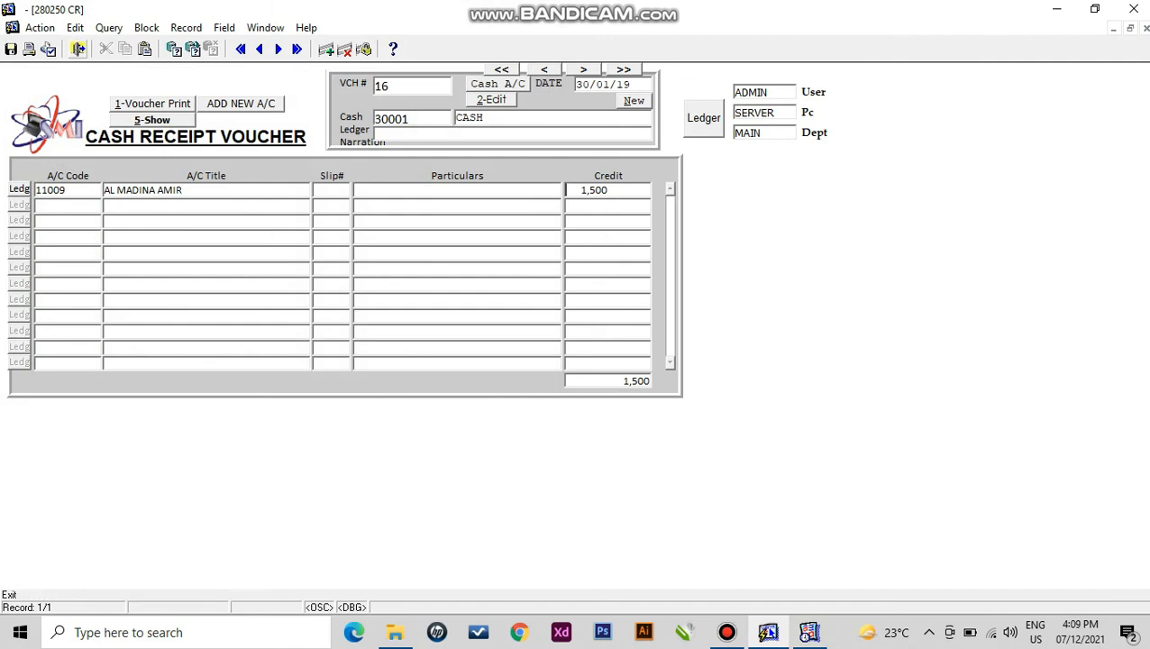
- Look up saved receipt voucher 11 (totalling 323,300), then close the cash receipt form
left_click(151, 120)
left_click(149, 151)
left_click(260, 338)
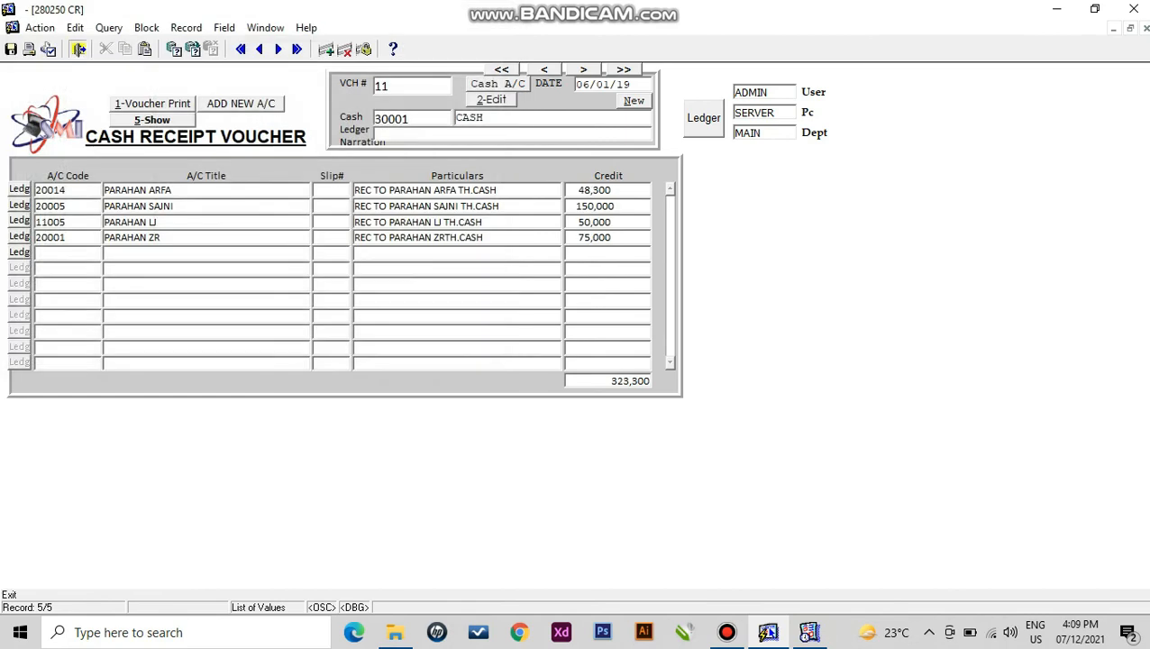
left_click(77, 48)
- Start a new cash payment voucher for MARHABA GARMENTS LAHORE and review its ledger entries
left_click(72, 250)
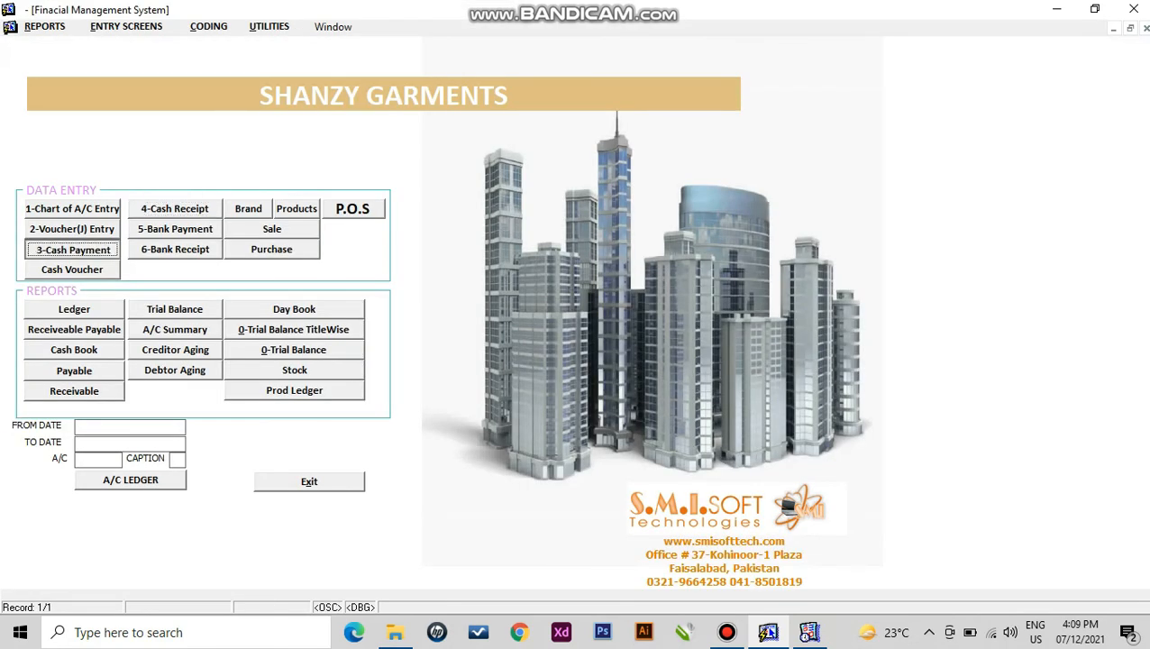
left_click(634, 101)
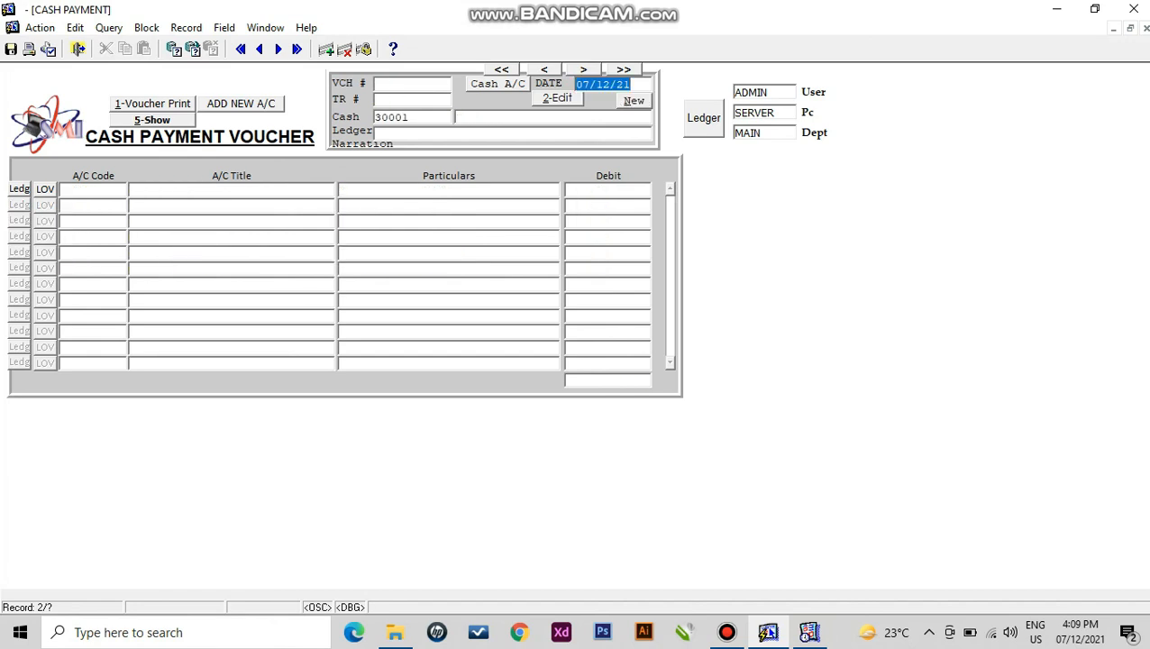
key("Return")
key("Return")
key("Return")
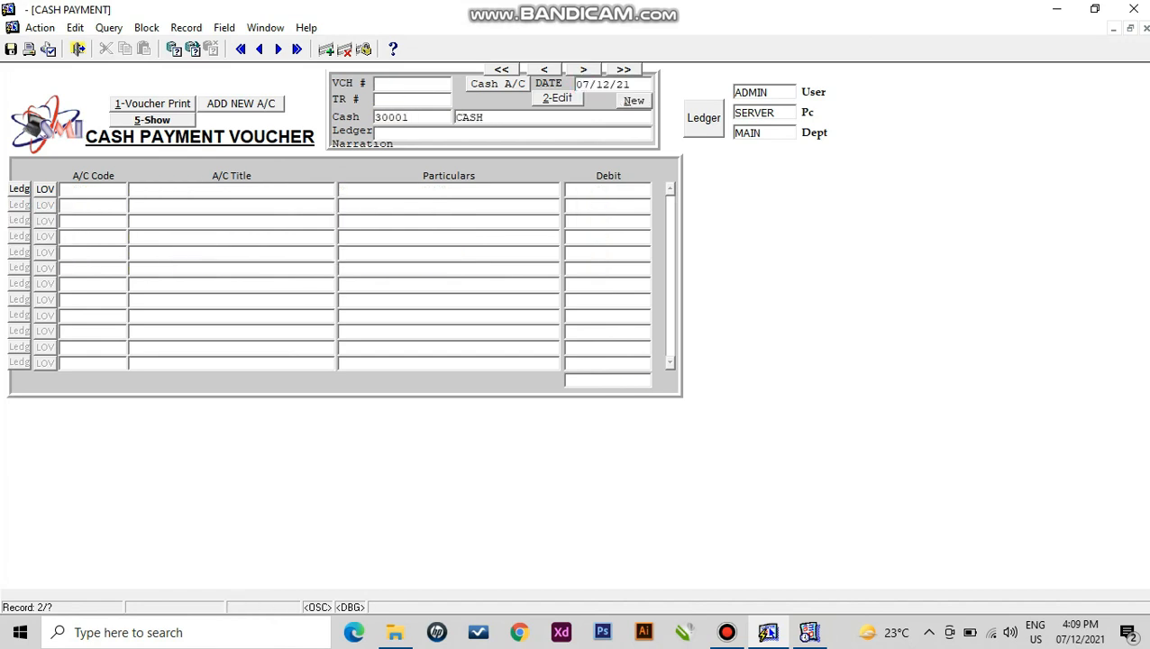
key("F9")
type("maRHABA GARMENTS LAHORE%")
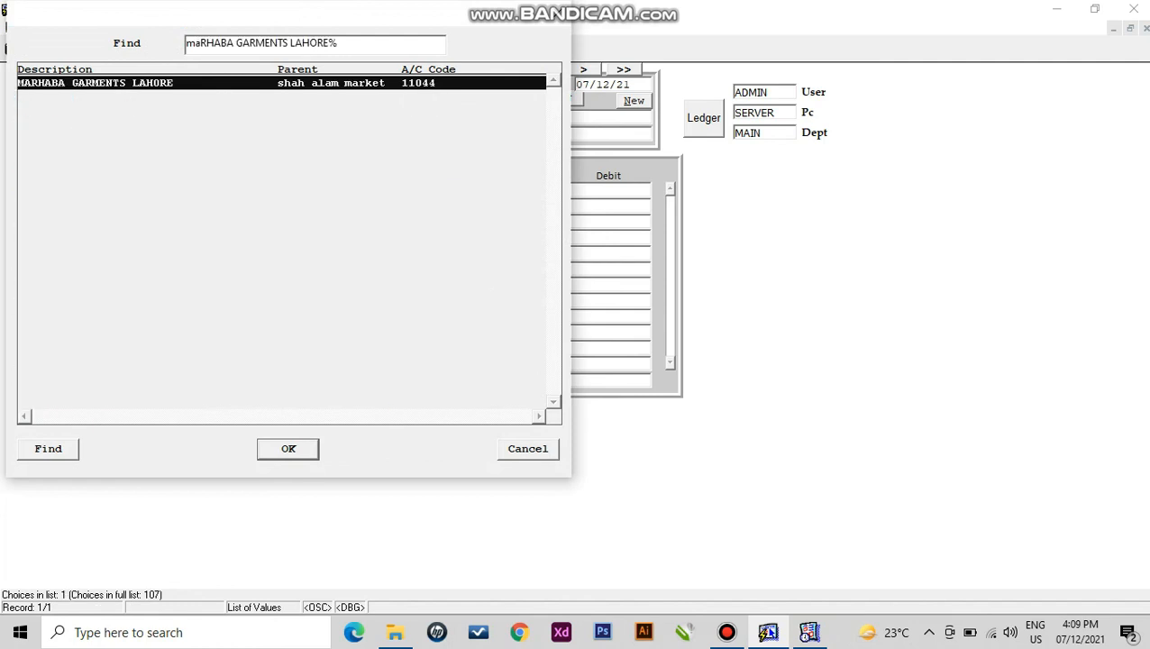
key("Return")
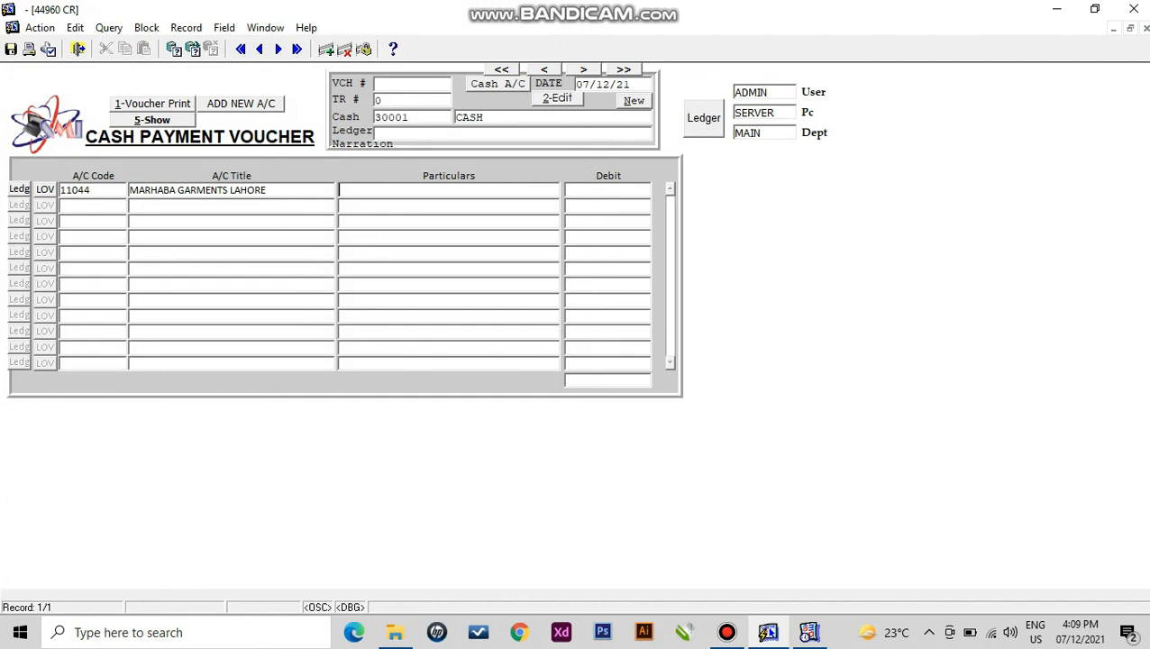
key("F9")
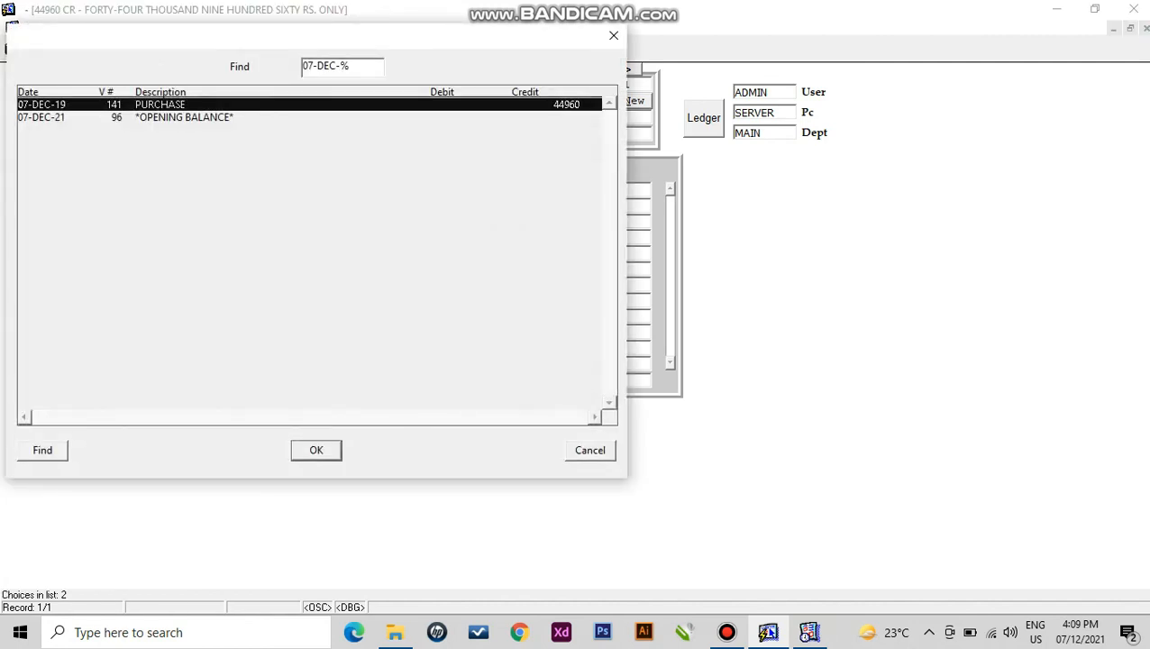
left_click(590, 449)
- Save voucher 73 as CASH PAID, 15,000 debit, and confirm it in the ledger
left_click(340, 190)
type("CASH PAID")
key("Tab")
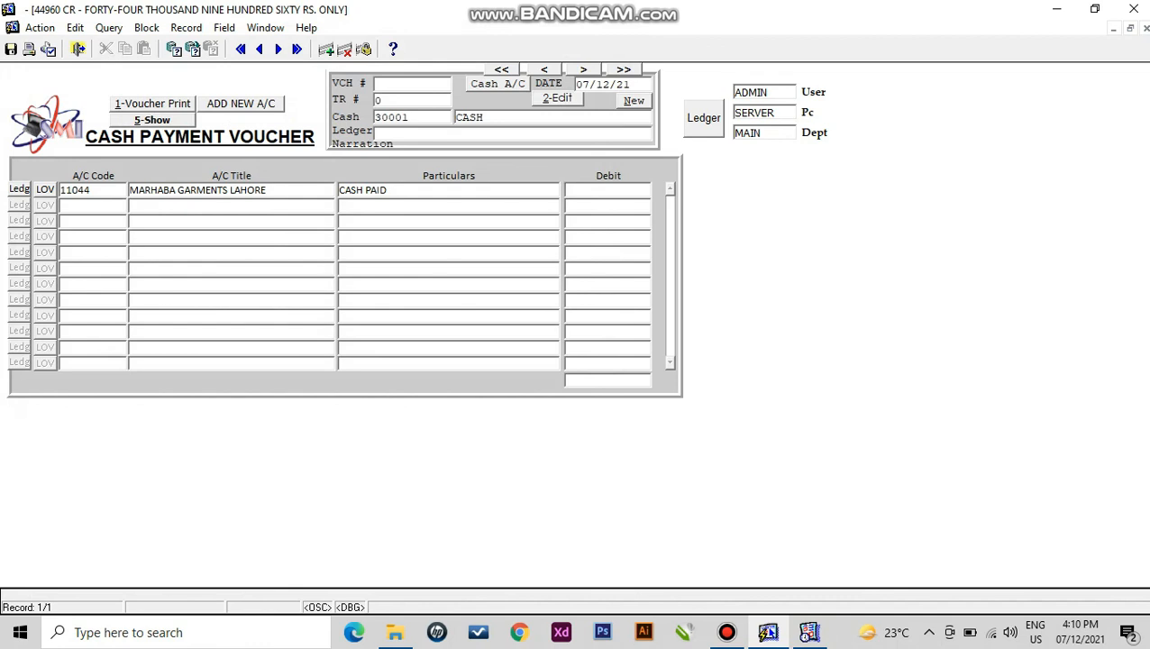
type("15000")
key("F10")
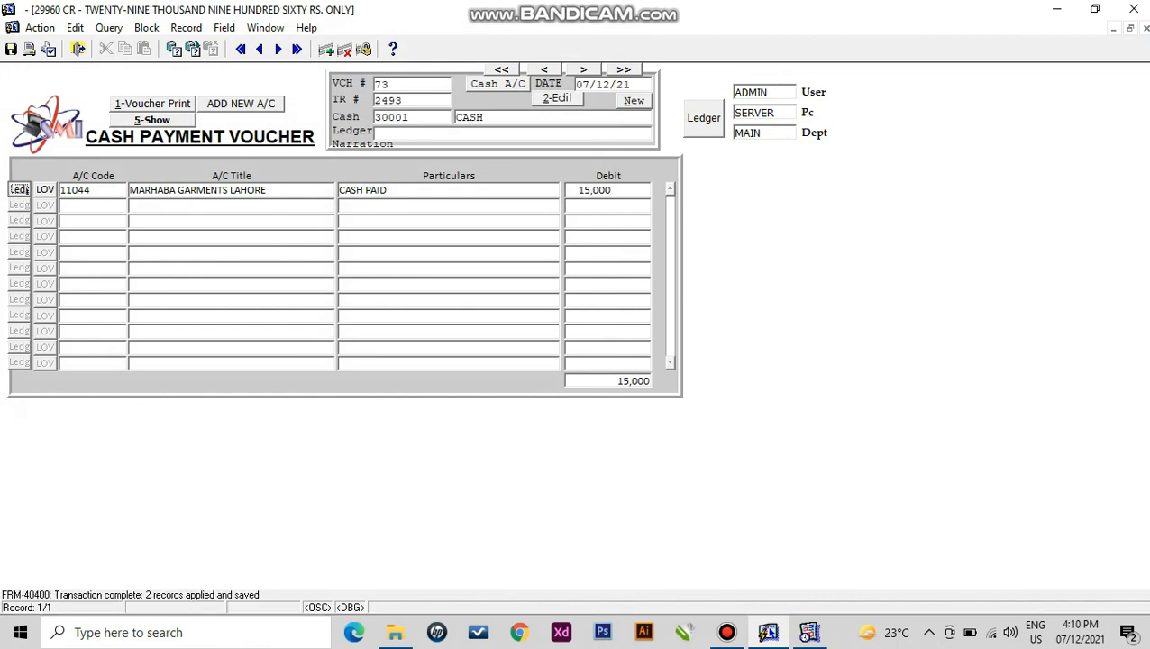
key("F9")
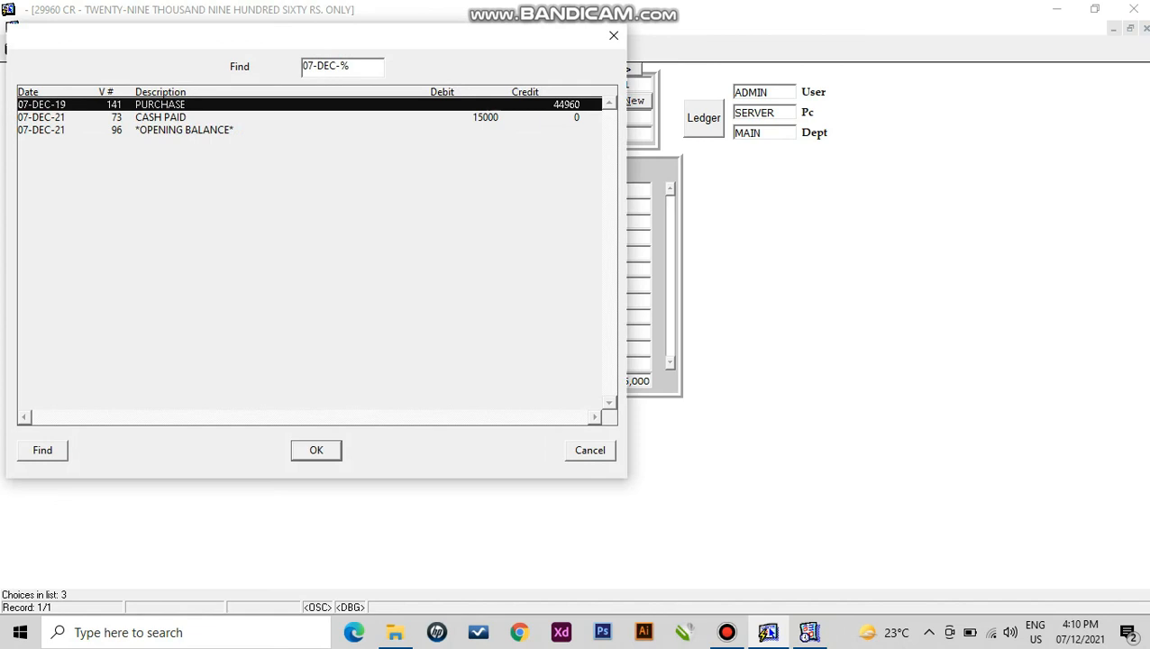
left_click(591, 450)
left_click(78, 48)
- Open the Account Ledger report form with MARHABA GARMENTS LAHORE as the start account
left_click(45, 26)
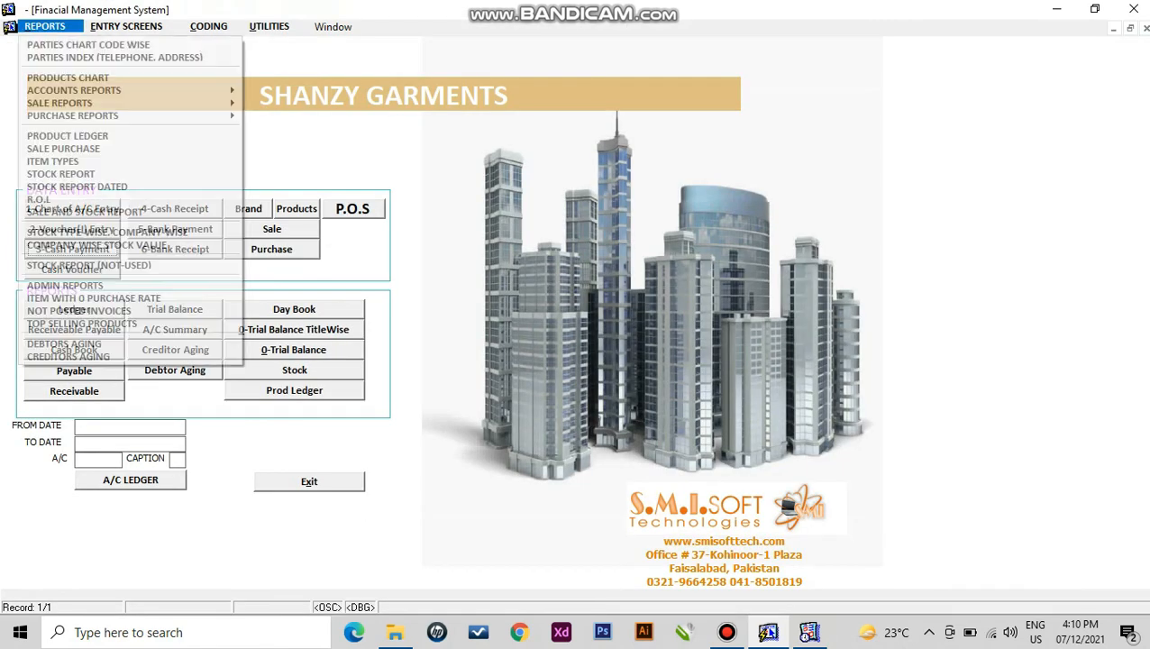
mouse_move(118, 90)
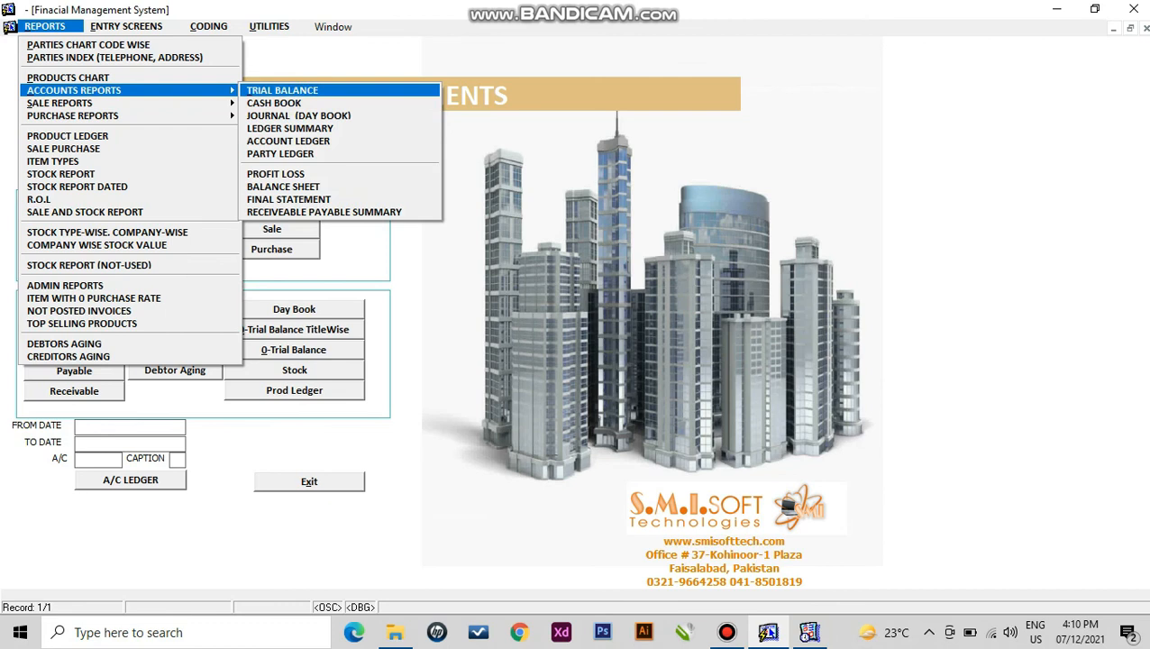
left_click(288, 141)
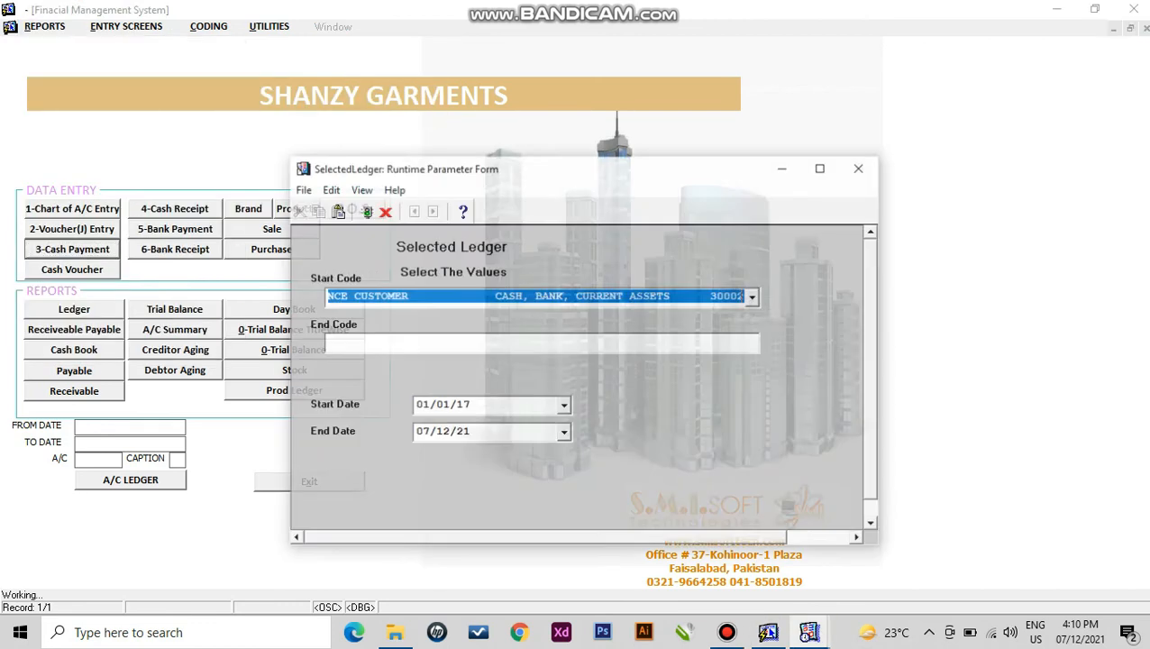
type("MARHABA")
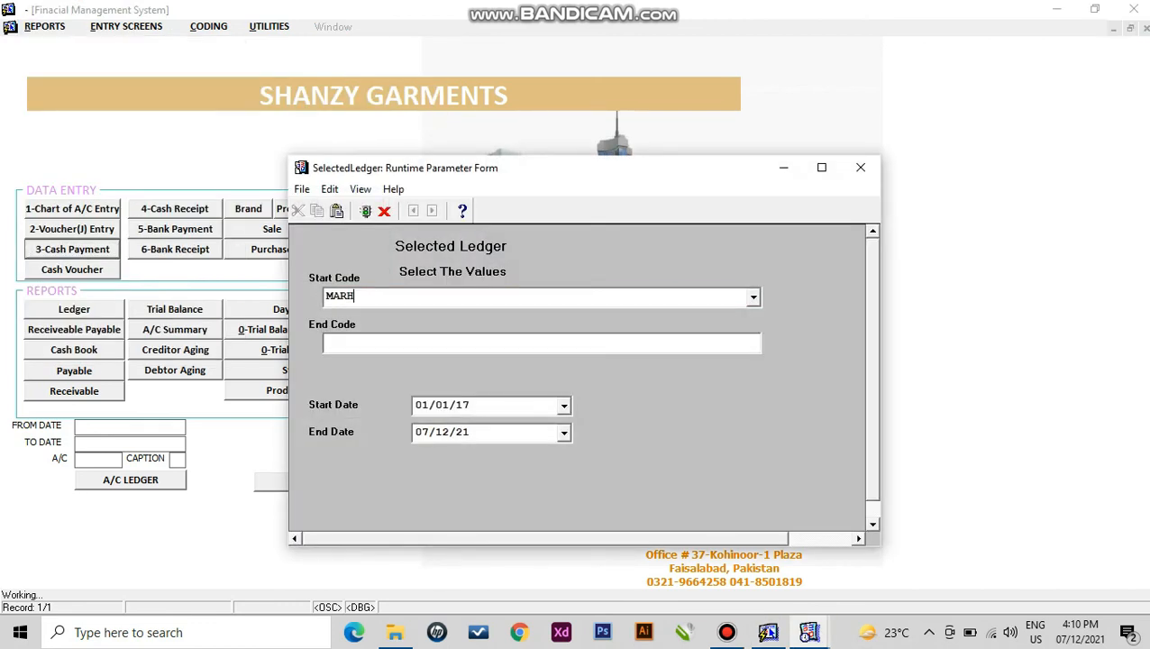
key("Return")
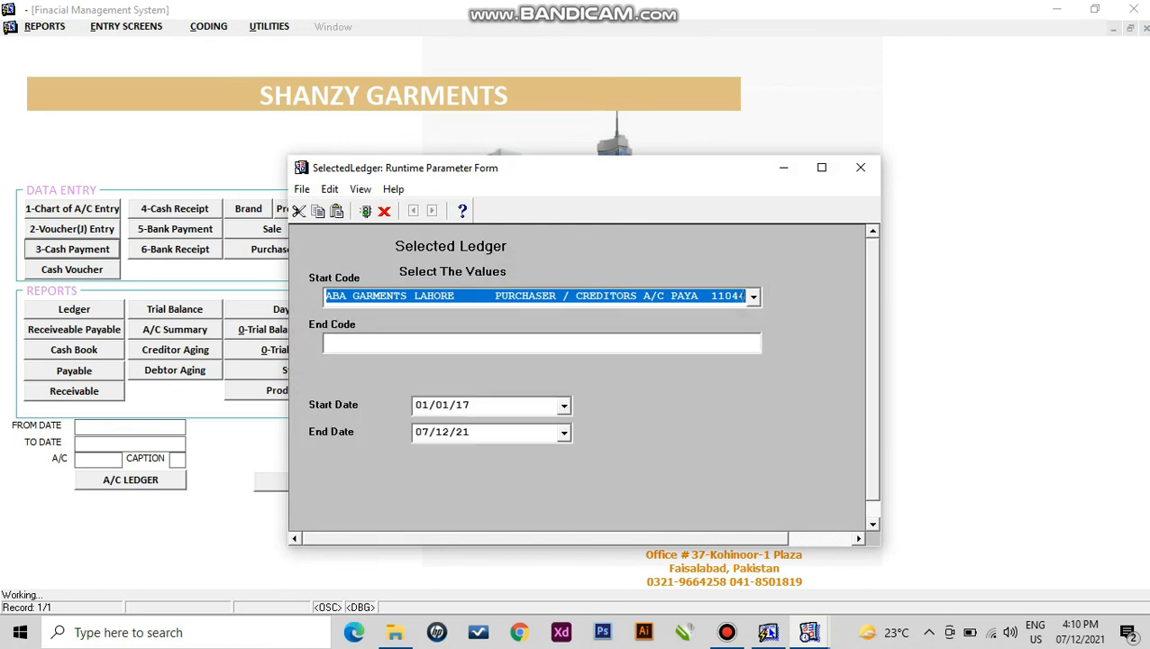